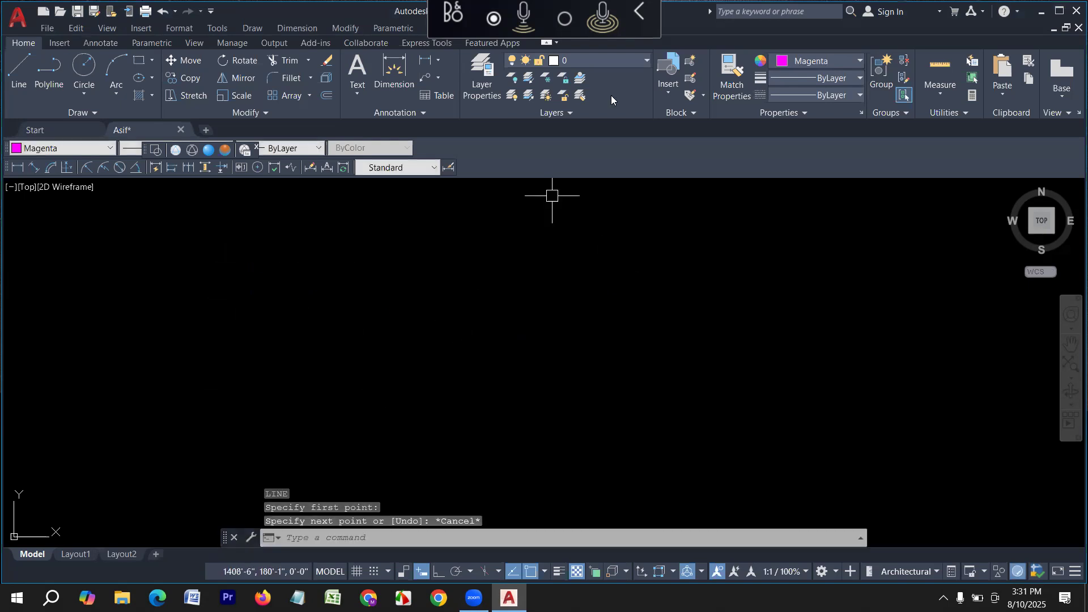
# - Set the object colour to ByLayer and draw a 50' horizontal line to the right with Ortho on
pyautogui.click(808, 78)
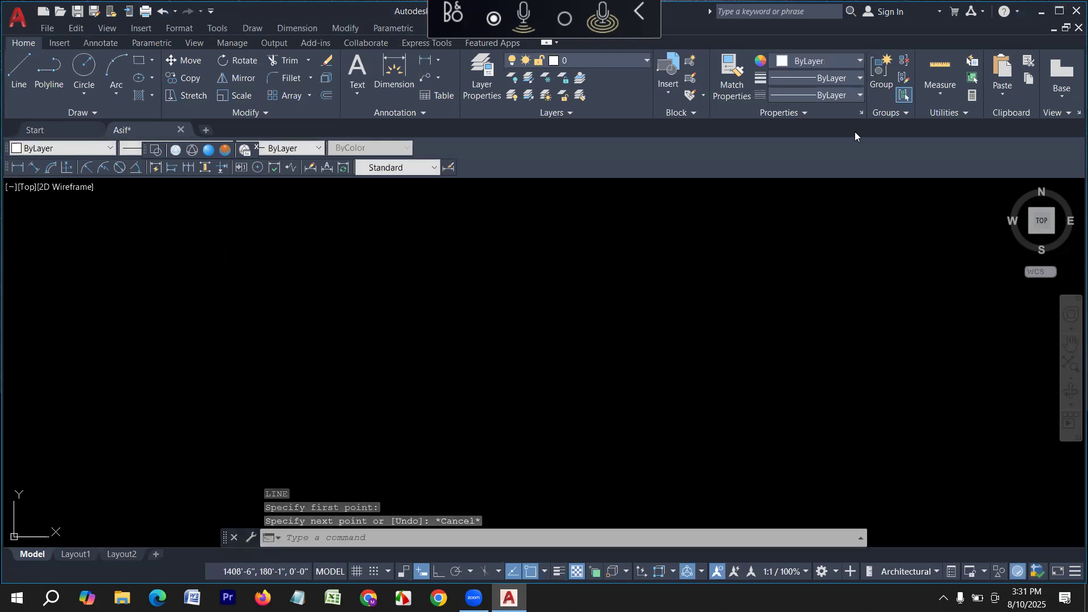
pyautogui.press('space')
pyautogui.click(163, 275)
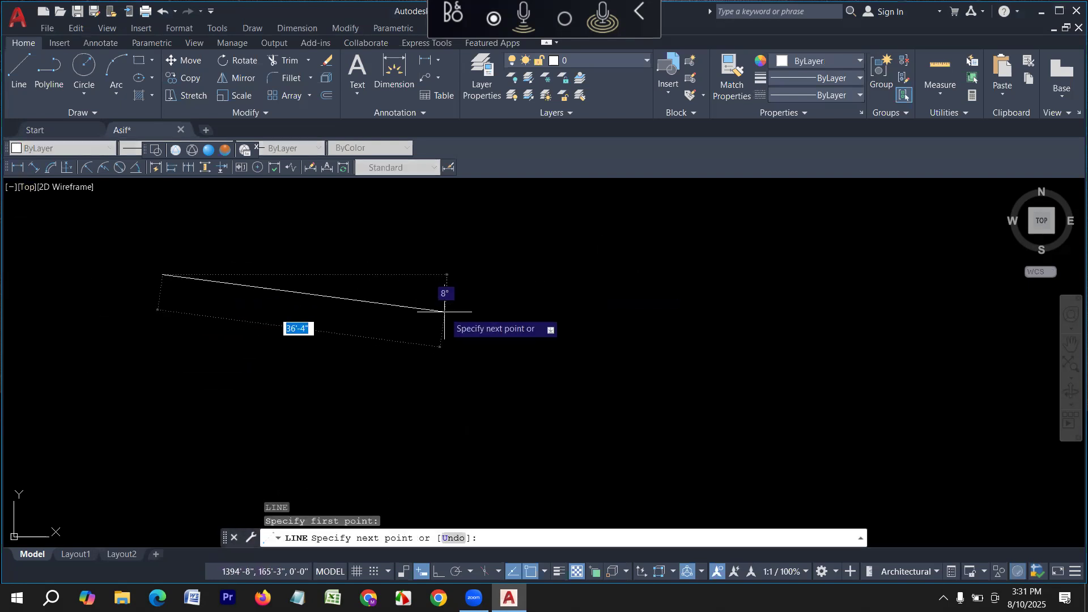
pyautogui.press('F8')
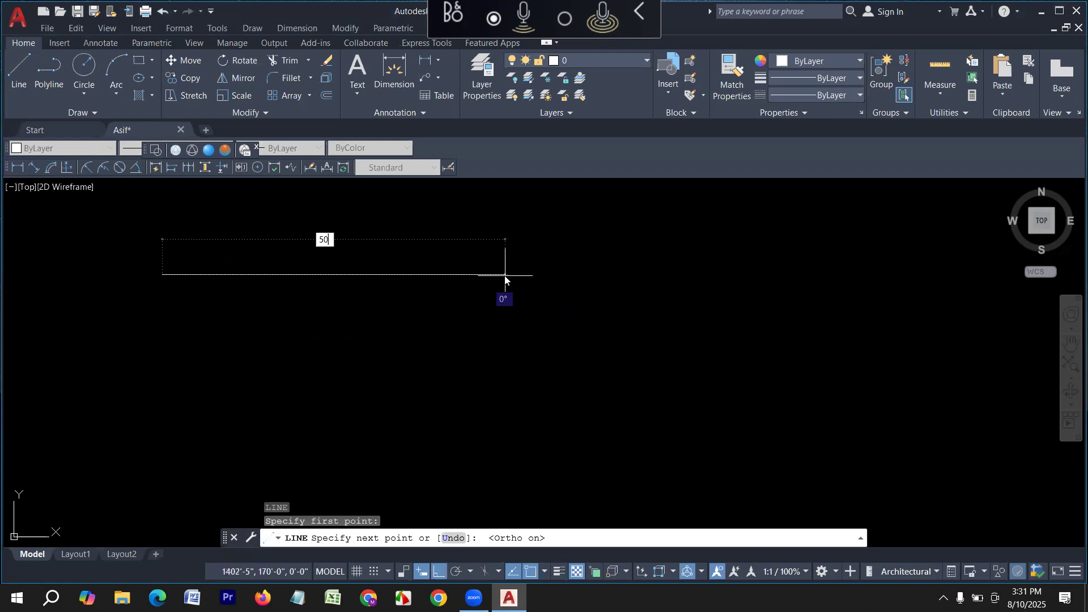
pyautogui.press('space')
pyautogui.press('space')
# - Draw a 50' vertical line straight down from the horizontal line's left endpoint
pyautogui.press('space')
pyautogui.click(163, 274)
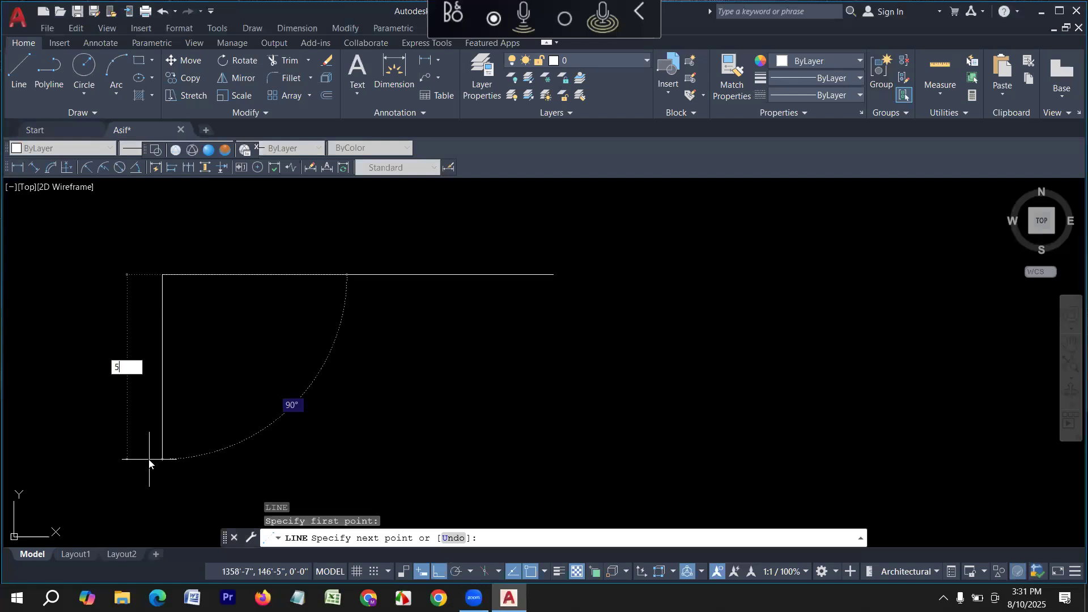
pyautogui.press('Return')
pyautogui.press('Return')
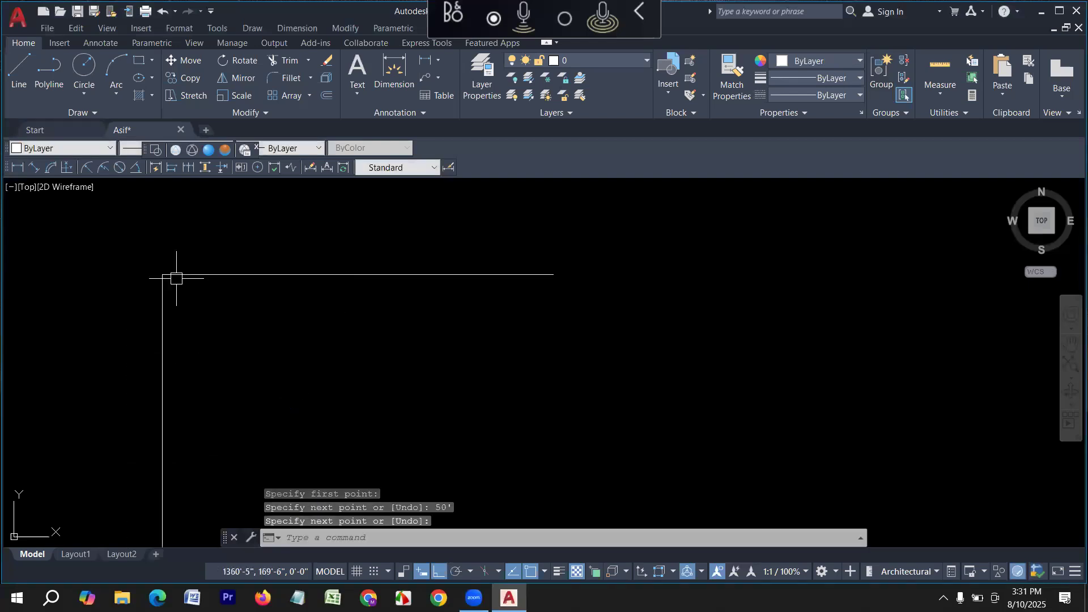
pyautogui.scroll(2, 209, 335)
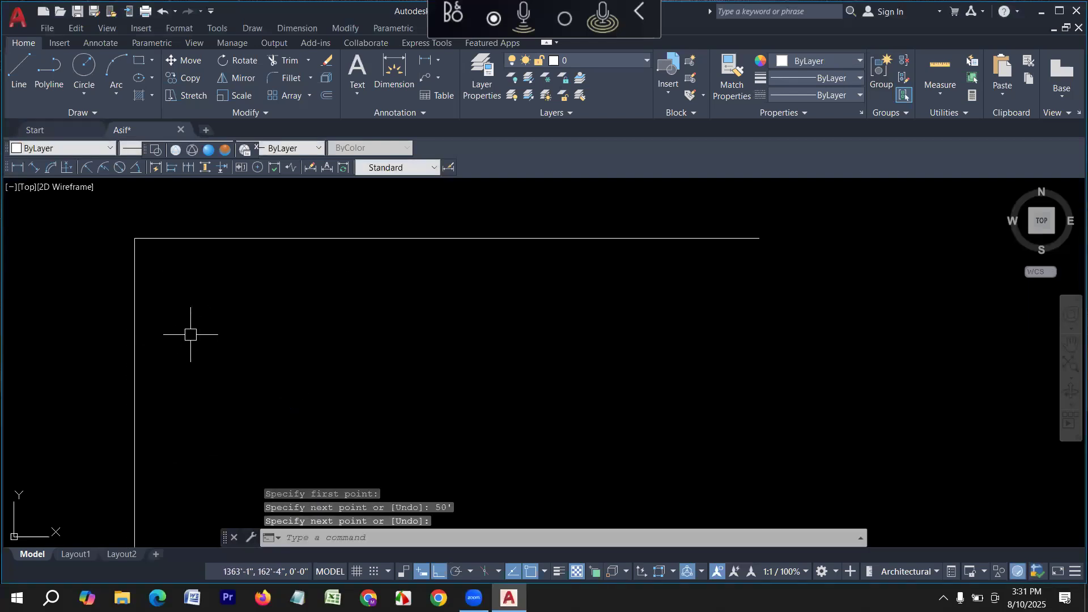
pyautogui.press('Escape')
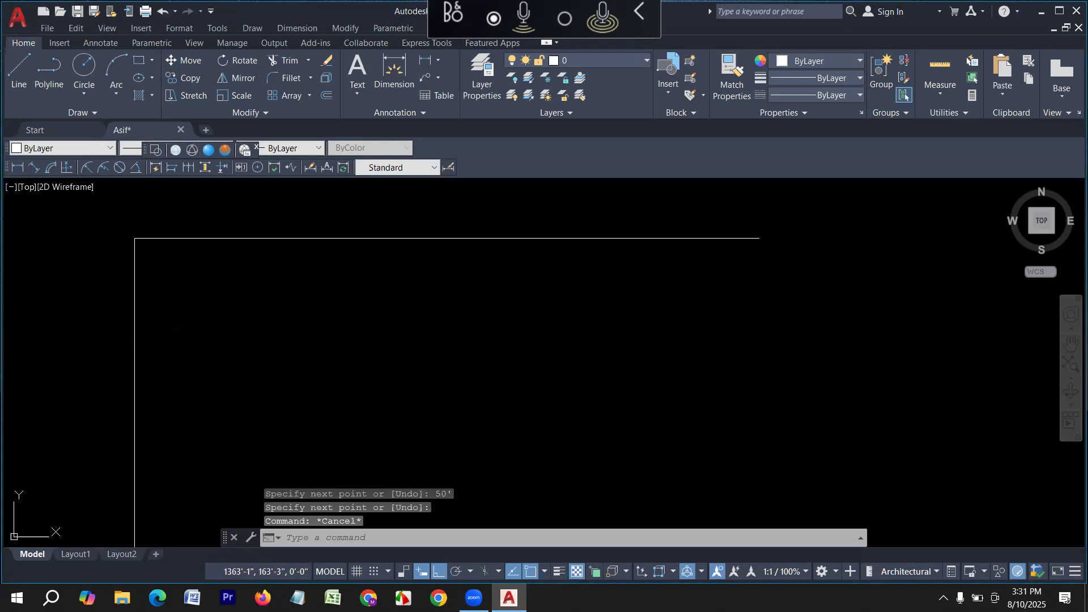
# - Offset the left vertical line and the top horizontal line inward by 5" to form the outer walls
pyautogui.write('o')
pyautogui.press('Return')
pyautogui.write('5')
pyautogui.press('Return')
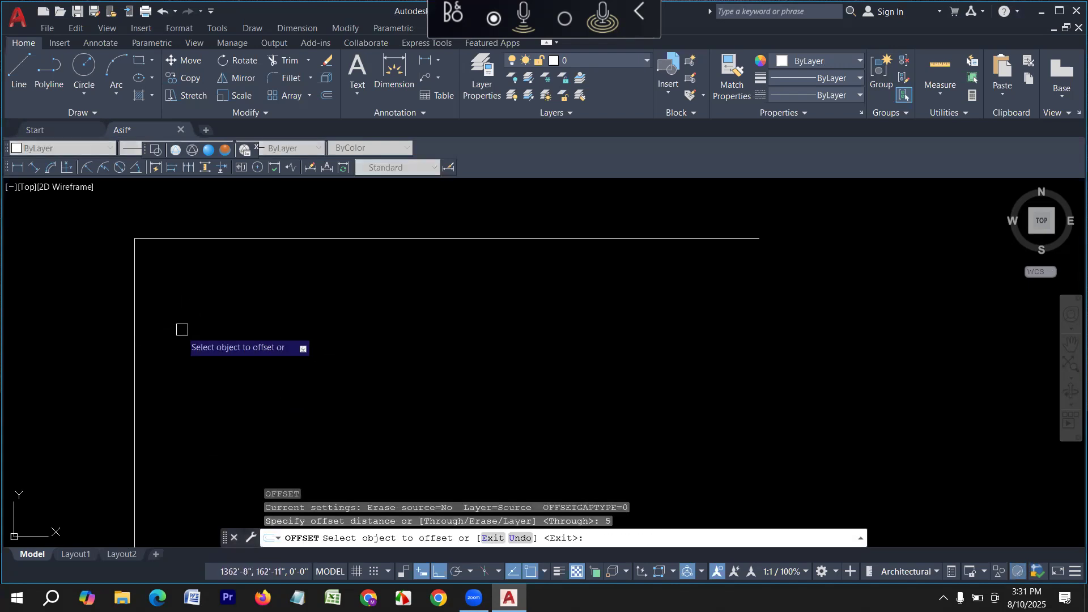
pyautogui.click(134, 332)
pyautogui.click(198, 306)
pyautogui.click(180, 240)
pyautogui.click(180, 300)
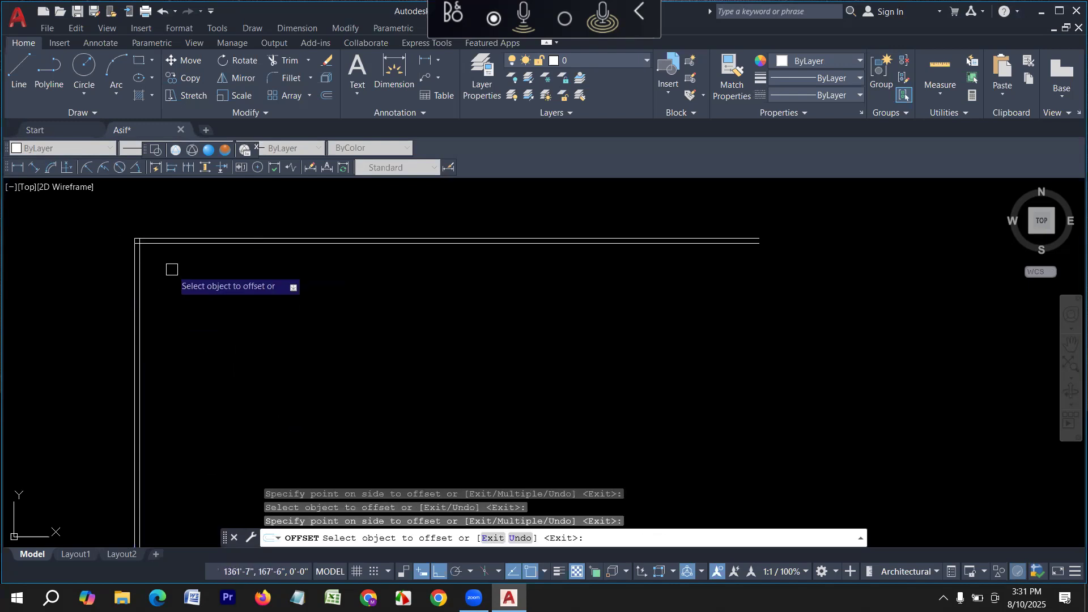
pyautogui.press('Escape')
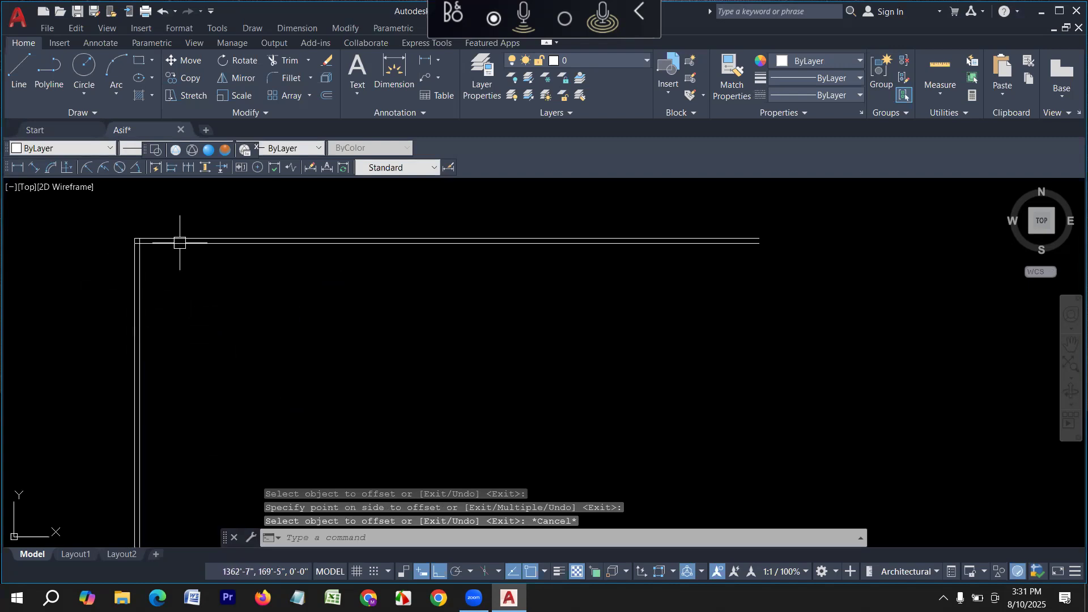
pyautogui.press('Escape')
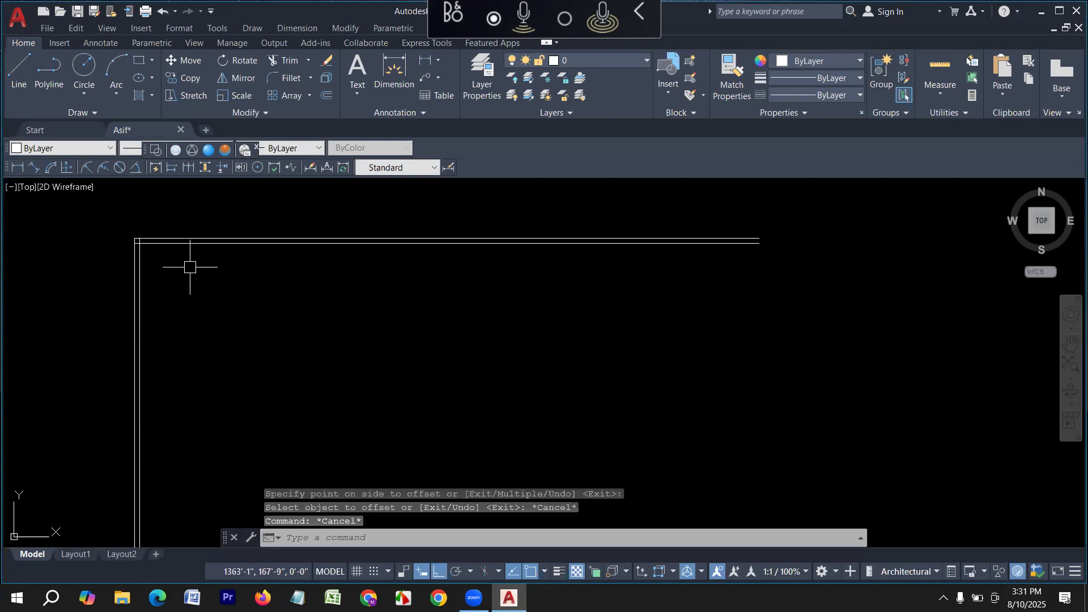
pyautogui.press('Escape')
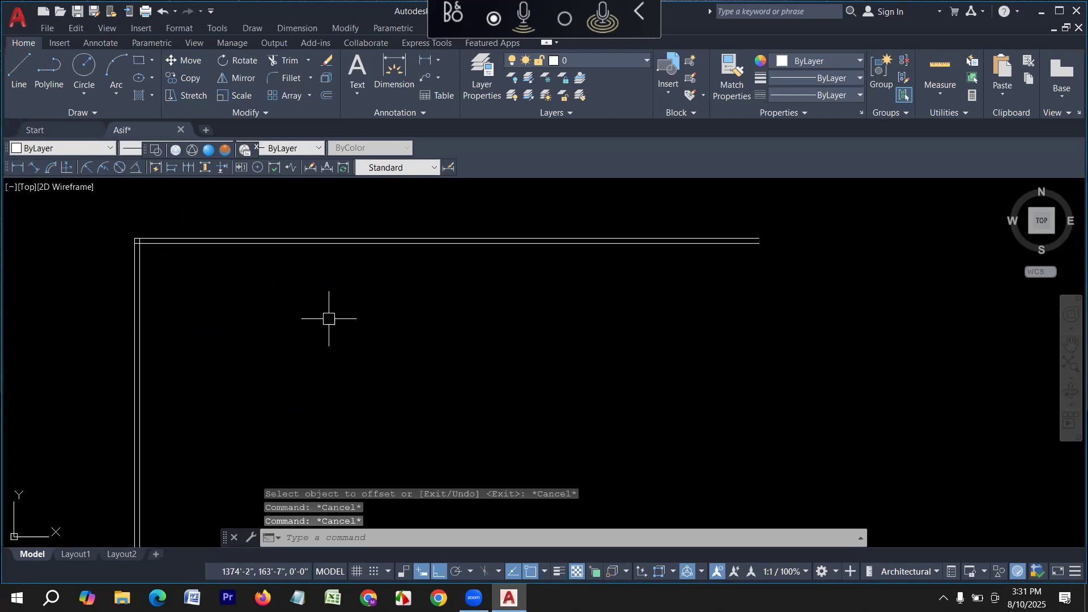
# - Offset the inner line of the left wall 12' to the right
pyautogui.write('o')
pyautogui.press('Return')
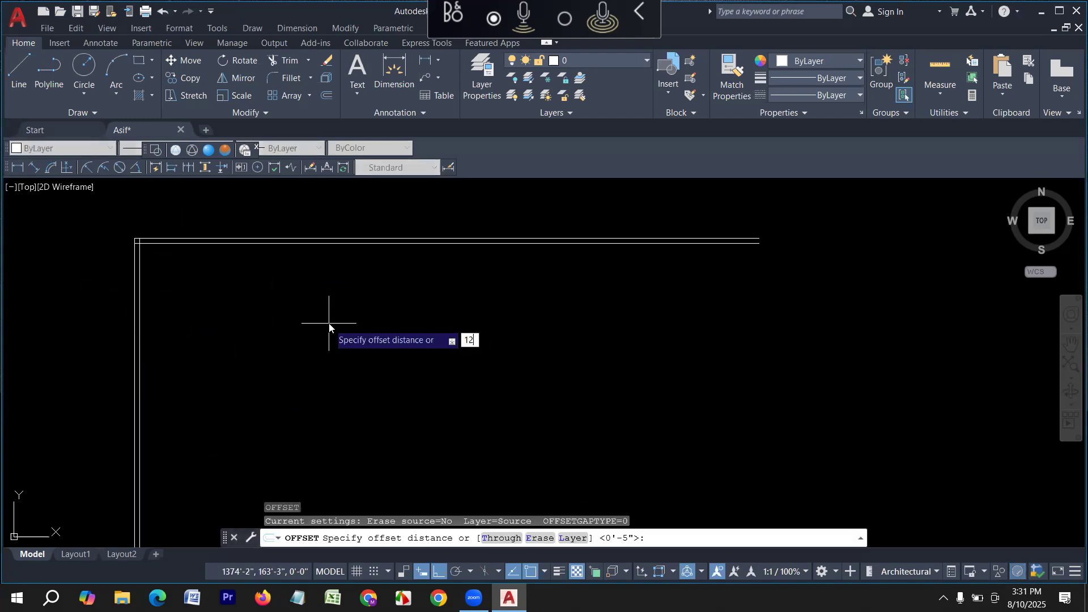
pyautogui.write("12'")
pyautogui.press('Return')
pyautogui.click(139, 313)
pyautogui.click(315, 322)
pyautogui.press('Return')
# - Offset the first partition line 5" to the right to give that wall its thickness
pyautogui.press('Return')
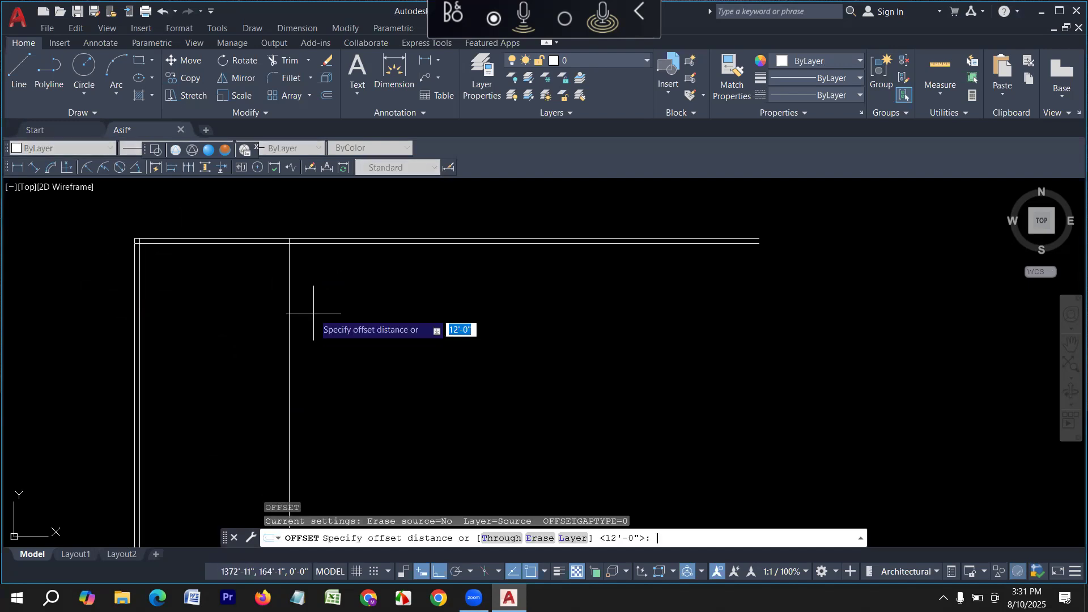
pyautogui.write('5')
pyautogui.press('Return')
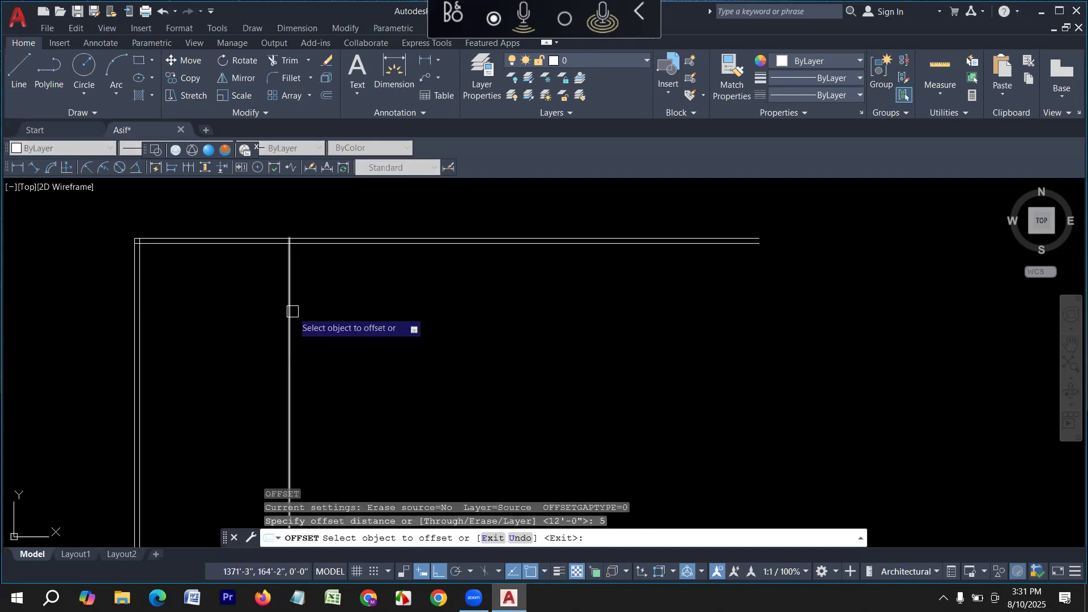
pyautogui.click(290, 316)
pyautogui.click(411, 320)
pyautogui.moveTo(402, 323); pyautogui.dragTo(349, 335, button='middle')
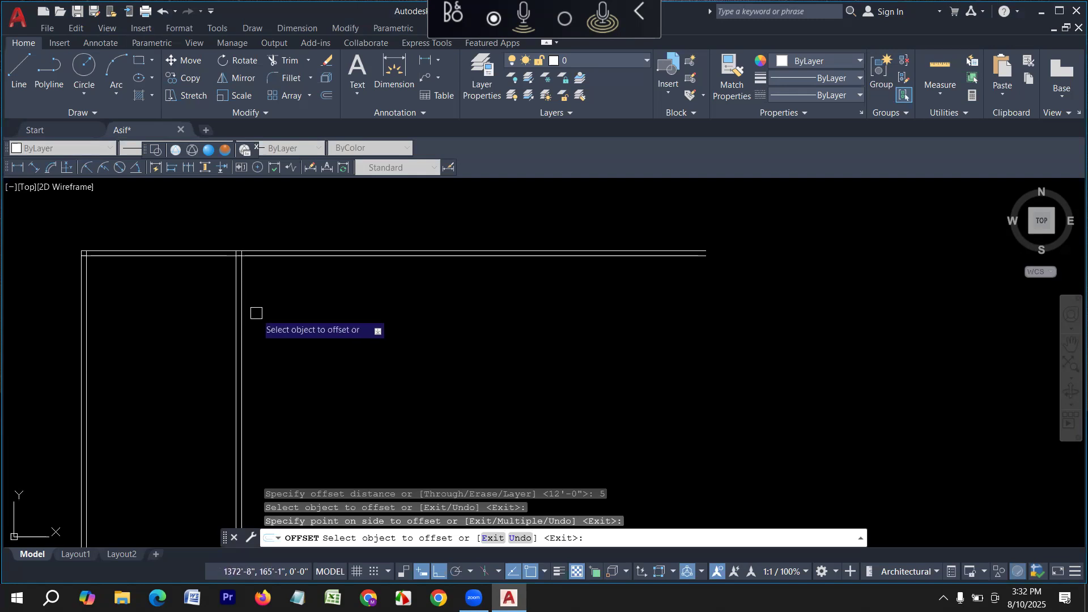
pyautogui.press('Return')
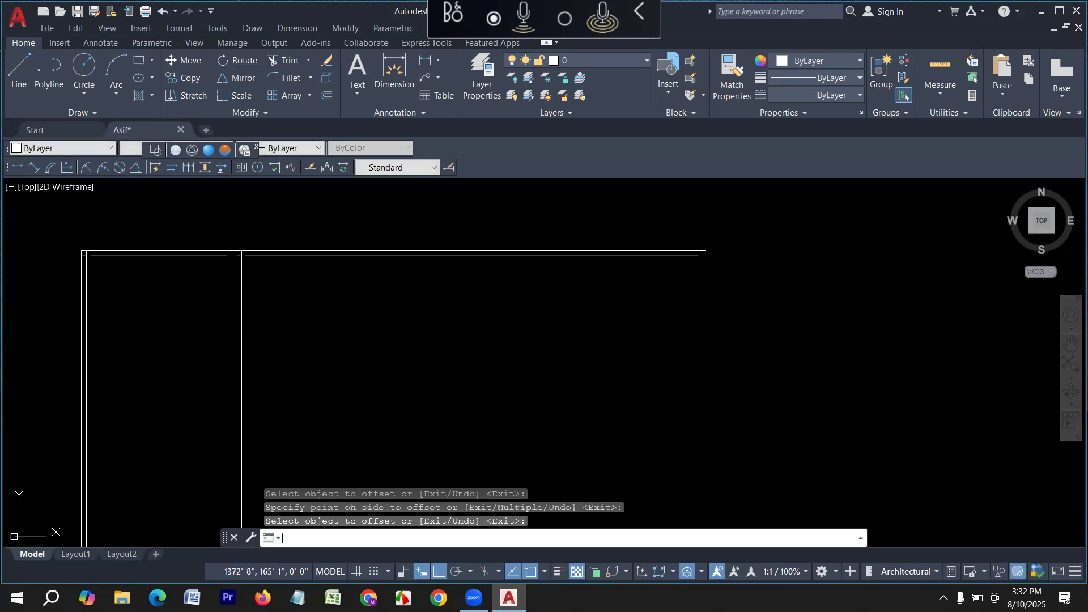
# - Offset the right line of the first partition wall 12' to the right
pyautogui.press('Return')
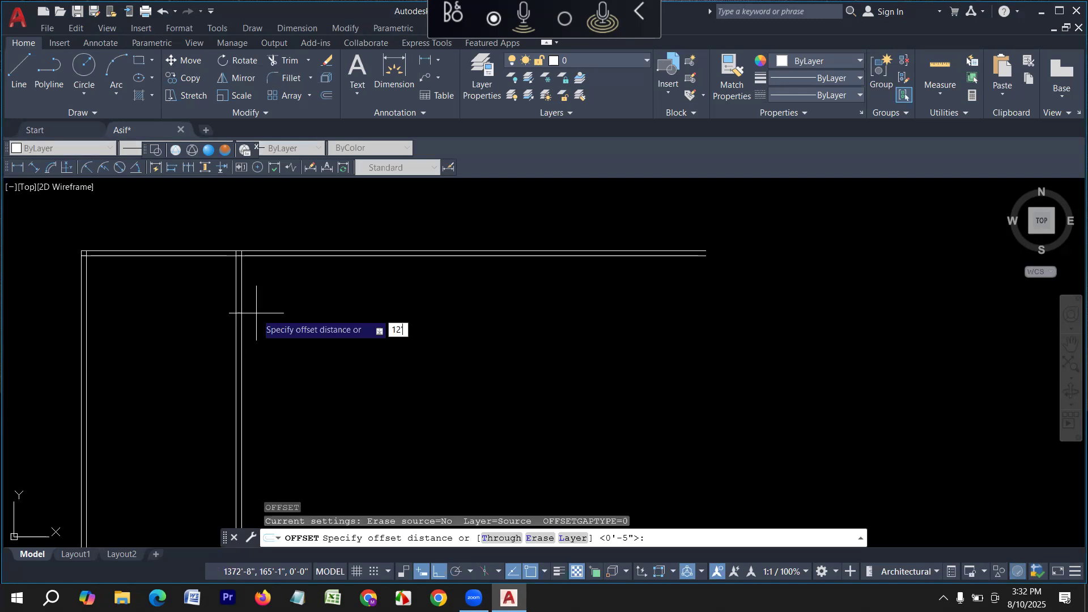
pyautogui.write("12'")
pyautogui.press('Return')
pyautogui.click(242, 304)
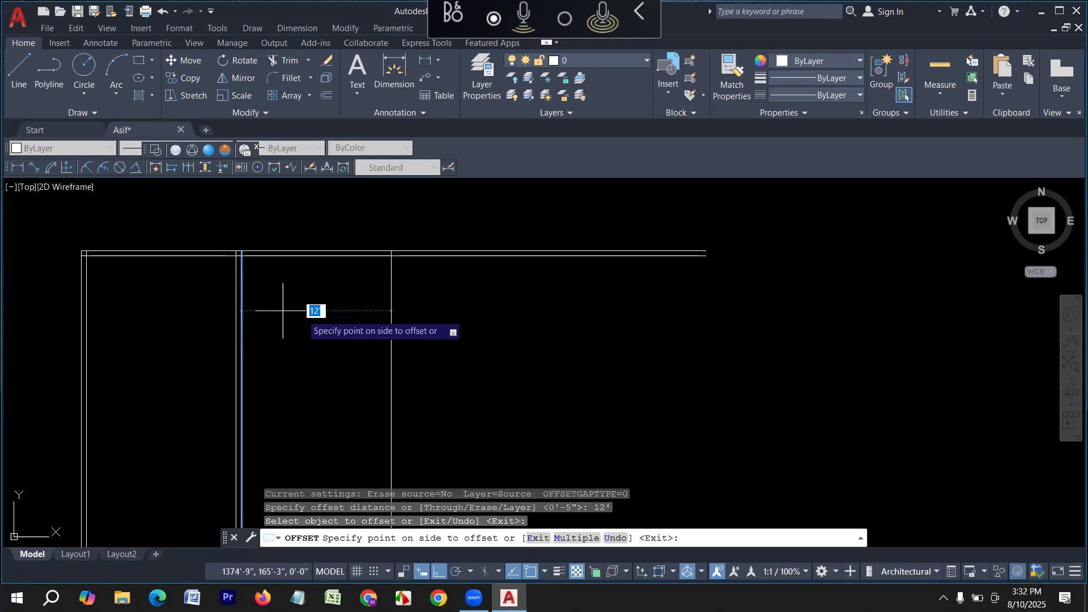
pyautogui.click(283, 310)
pyautogui.moveTo(486, 347); pyautogui.dragTo(430, 360, button='middle')
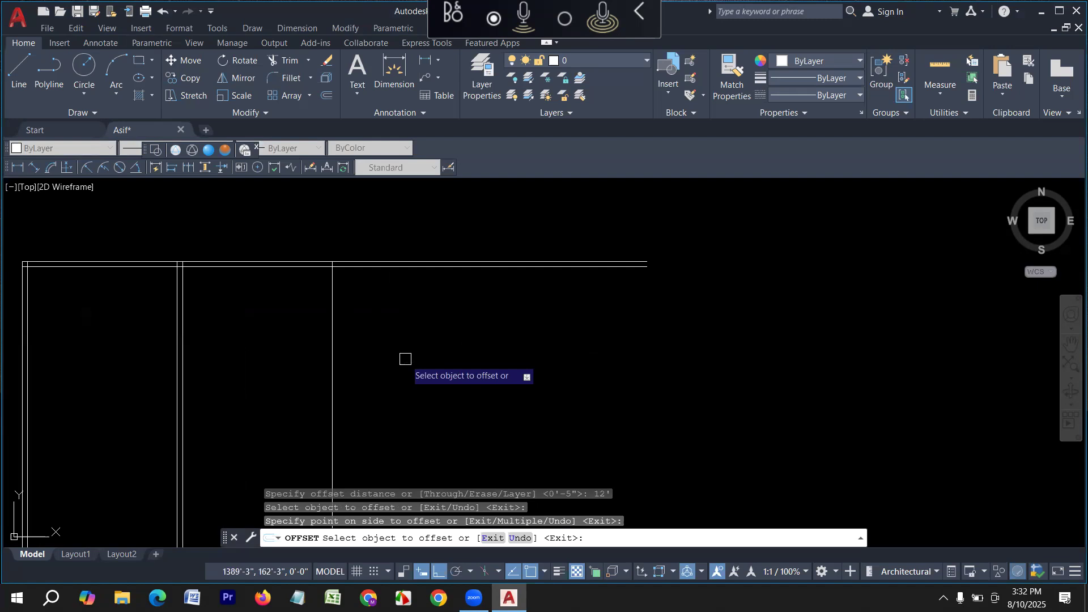
pyautogui.press('Return')
# - Offset the second partition line 5" to the right to complete the second partition wall
pyautogui.press('Return')
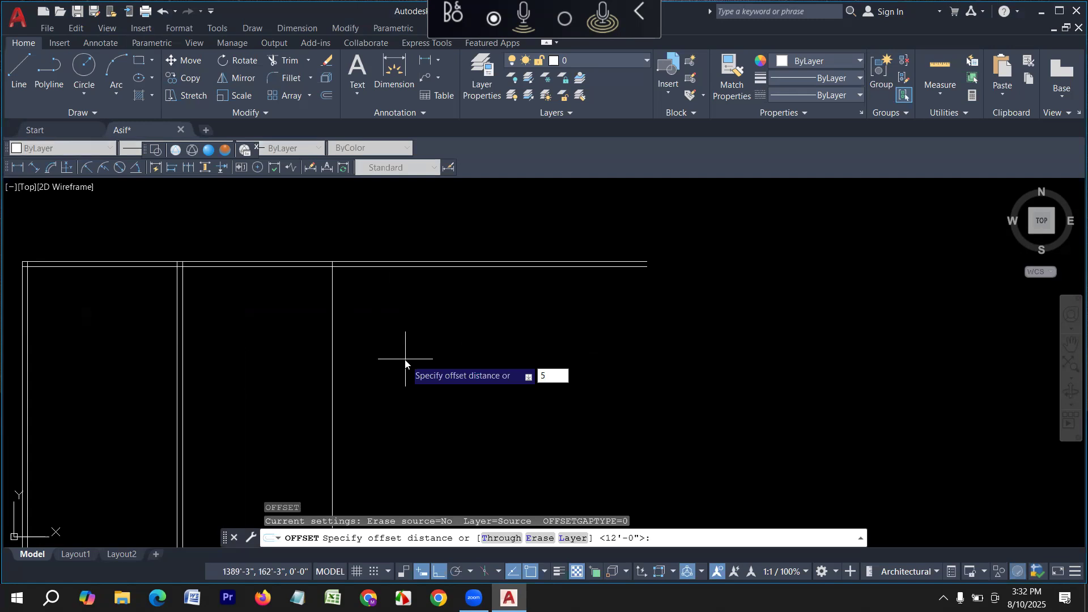
pyautogui.write('5')
pyautogui.press('Return')
pyautogui.click(331, 312)
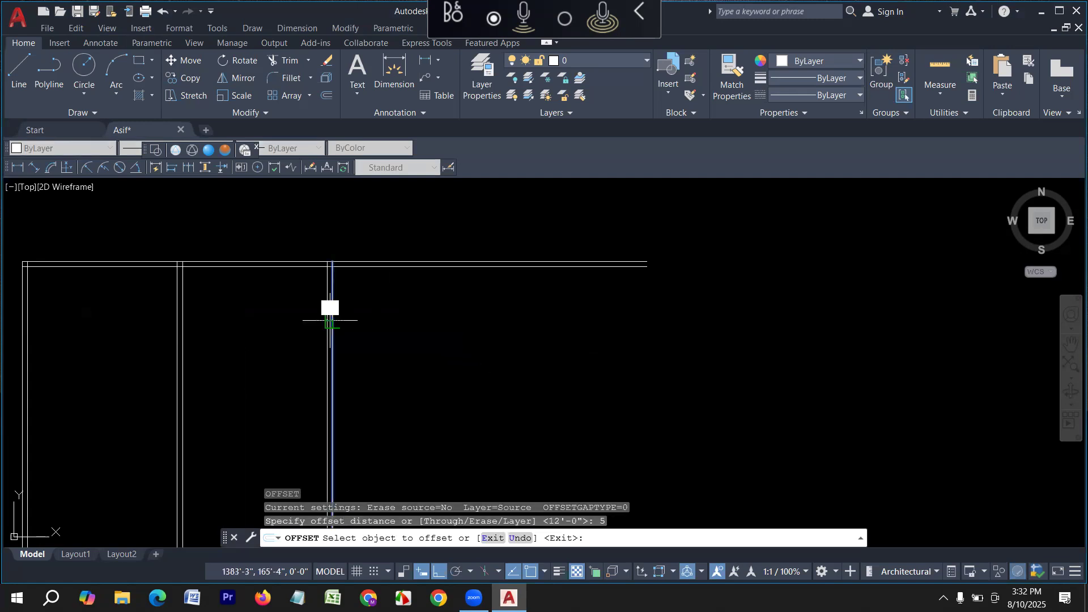
pyautogui.click(369, 317)
pyautogui.press('Return')
# - Offset the right line of the second partition wall 4' to the right
pyautogui.press('Return')
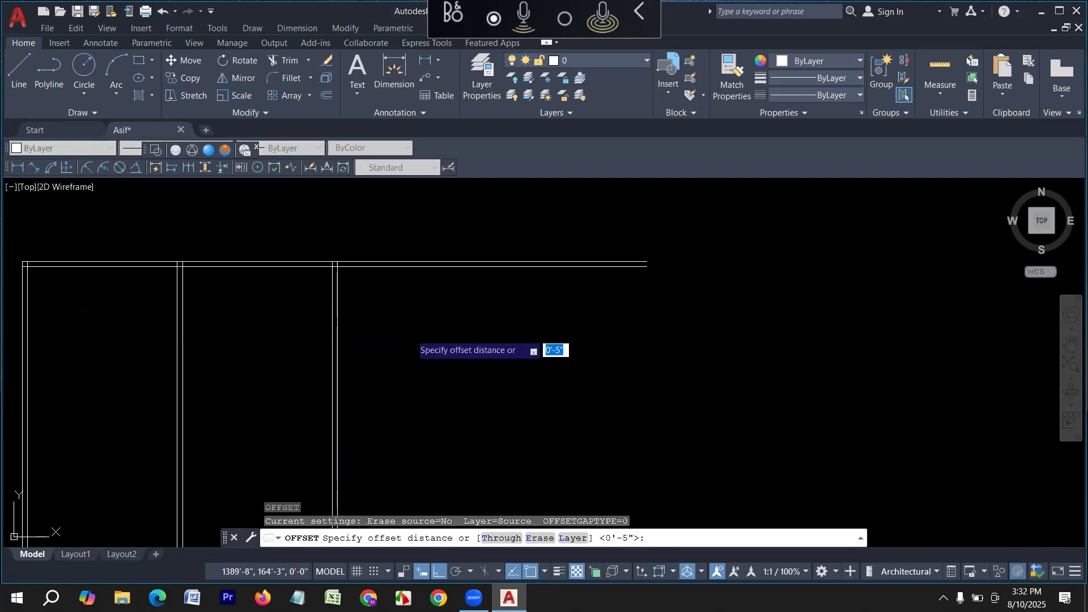
pyautogui.write("4'")
pyautogui.press('Return')
pyautogui.click(339, 312)
pyautogui.click(430, 320)
pyautogui.press('Return')
# - Offset the rightmost vertical line 5" outward to complete the right outer wall
pyautogui.press('Return')
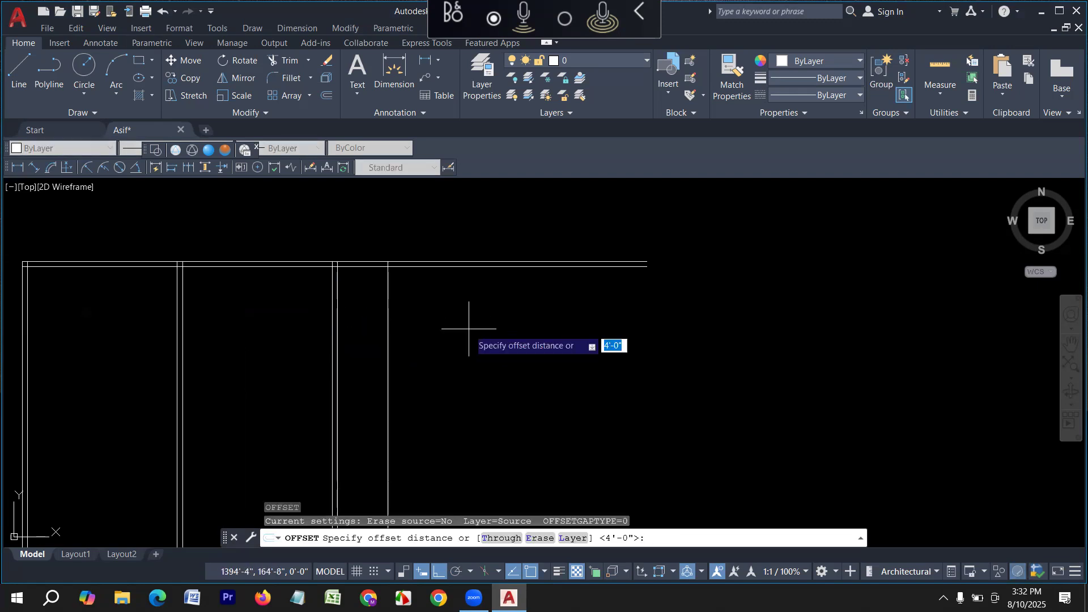
pyautogui.write('5')
pyautogui.press('Return')
pyautogui.click(388, 340)
pyautogui.click(473, 324)
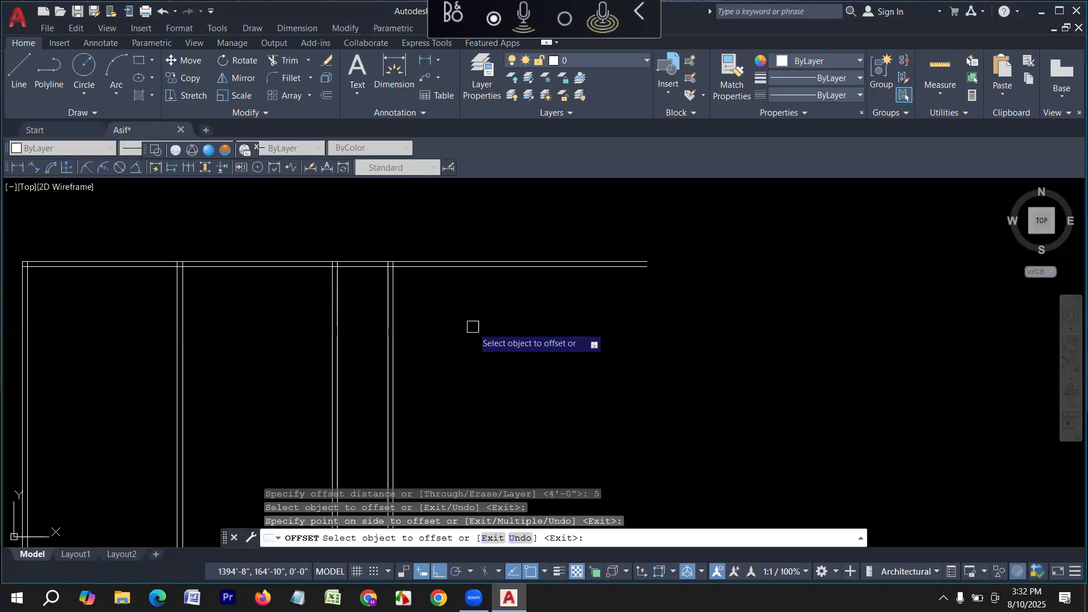
pyautogui.press('Escape')
pyautogui.press('Escape')
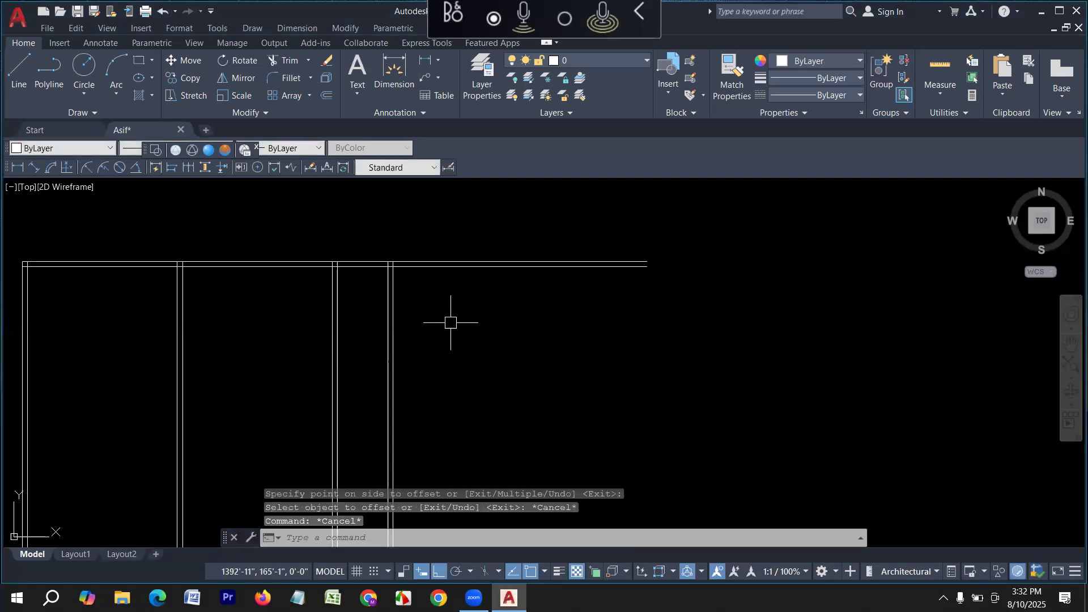
# - Trim the two top wall lines where they extend past the right outer wall
pyautogui.write('tr')
pyautogui.press('Return')
pyautogui.moveTo(452, 323)
pyautogui.mouseDown()
pyautogui.moveTo(461, 205)
pyautogui.moveTo(515, 245)
pyautogui.mouseUp()
pyautogui.scroll(-2, 515, 245)
pyautogui.scroll(2, 349, 286)
pyautogui.press('Escape')
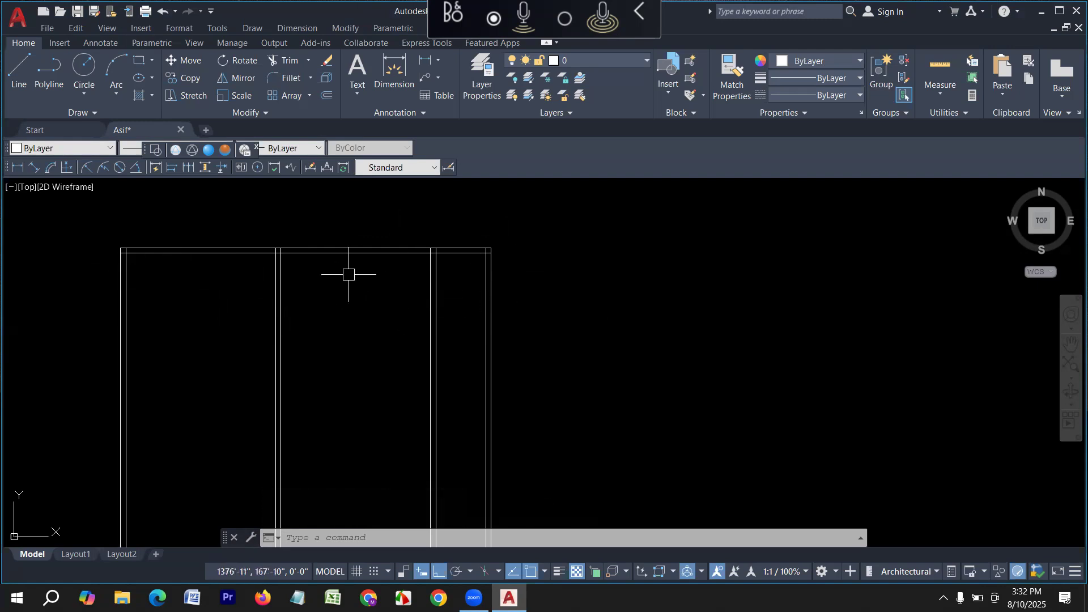
# - Offset the inner line of the top wall 12' downward
pyautogui.scroll(2, 283, 263)
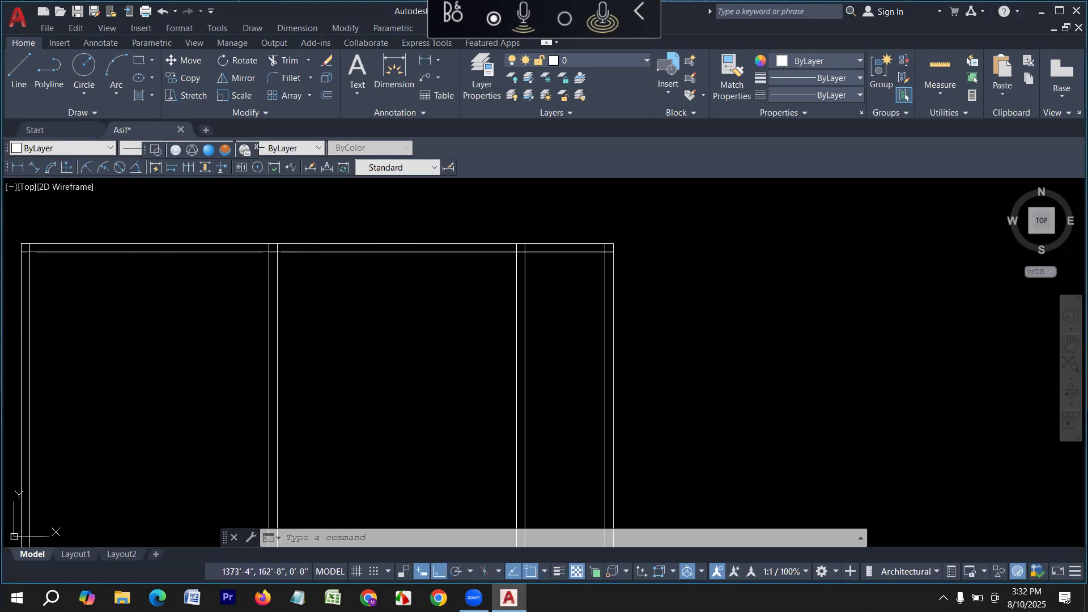
pyautogui.press('Escape')
pyautogui.press('Escape')
pyautogui.write('o')
pyautogui.press('Return')
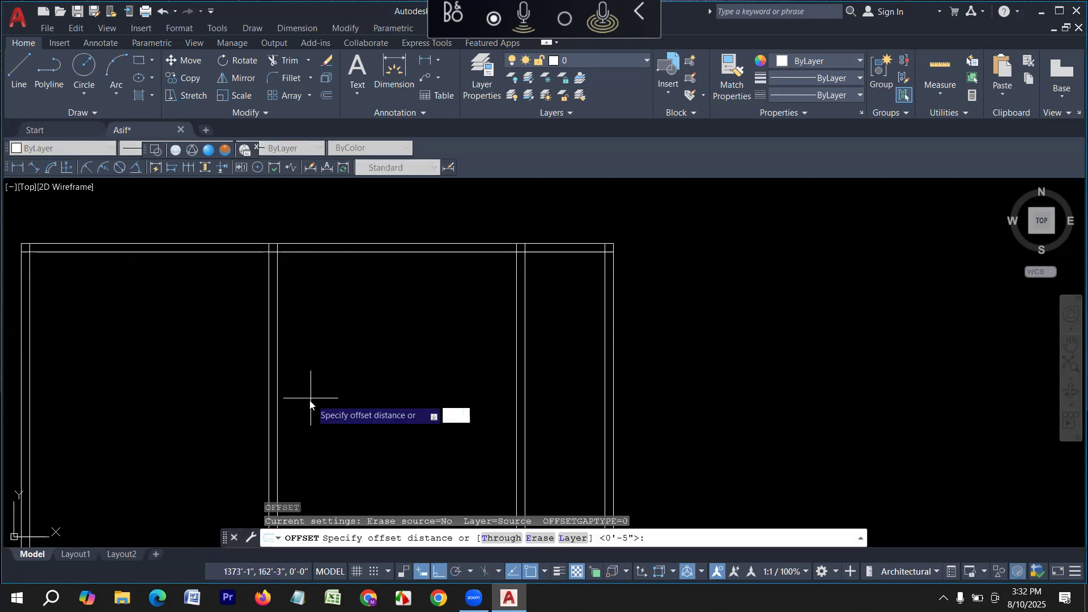
pyautogui.write("12'")
pyautogui.press('Return')
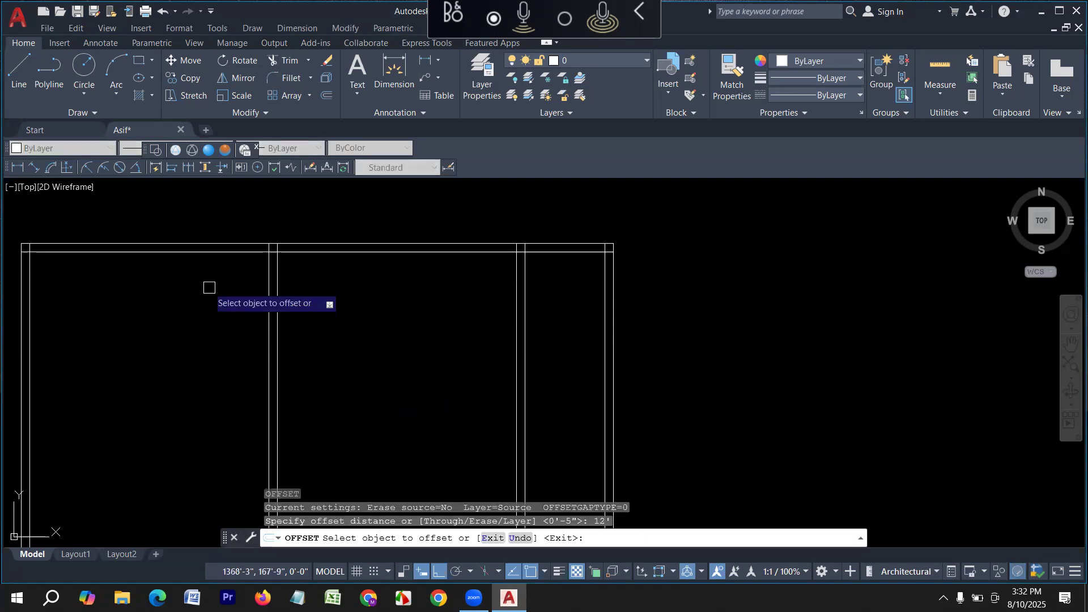
pyautogui.click(192, 252)
pyautogui.click(166, 349)
pyautogui.scroll(-3, 244, 292)
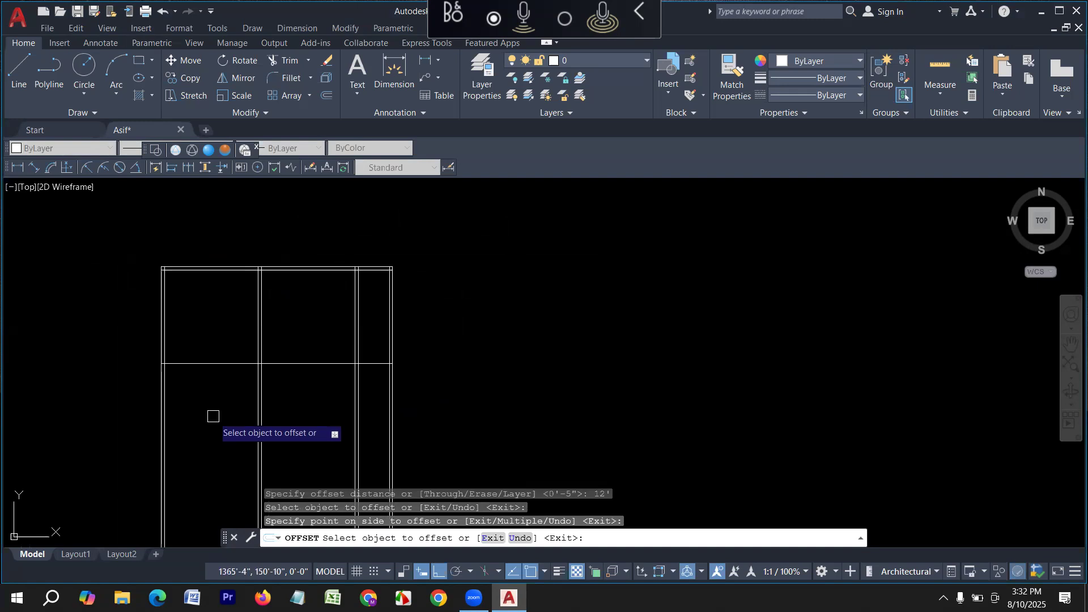
pyautogui.press('Return')
# - Offset the new horizontal line 5" downward to form the cross wall
pyautogui.press('Return')
pyautogui.write('5')
pyautogui.press('Return')
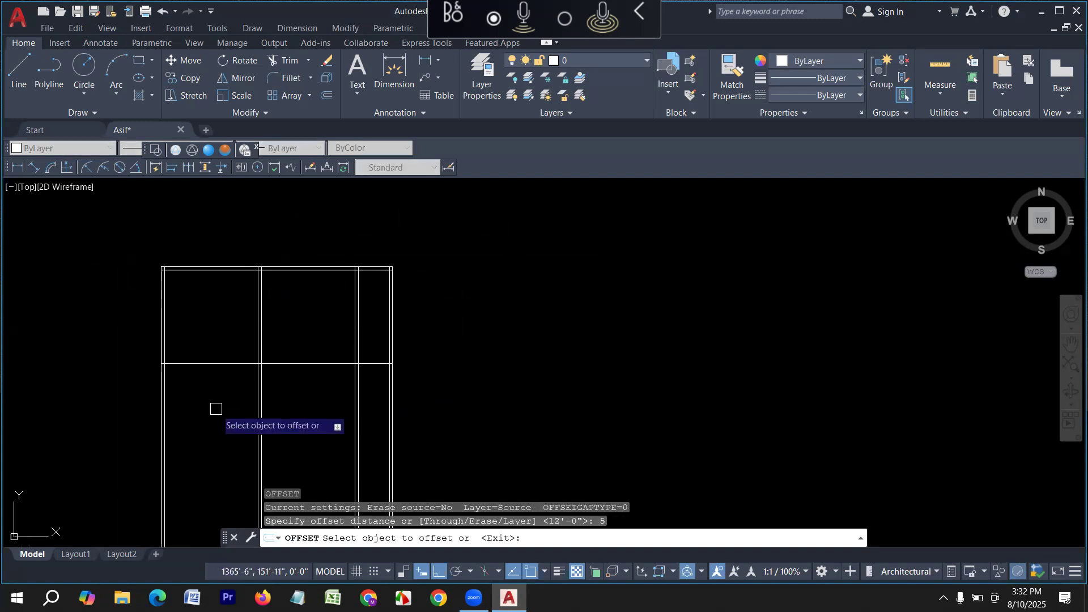
pyautogui.click(199, 364)
pyautogui.click(195, 405)
pyautogui.scroll(2, 195, 405)
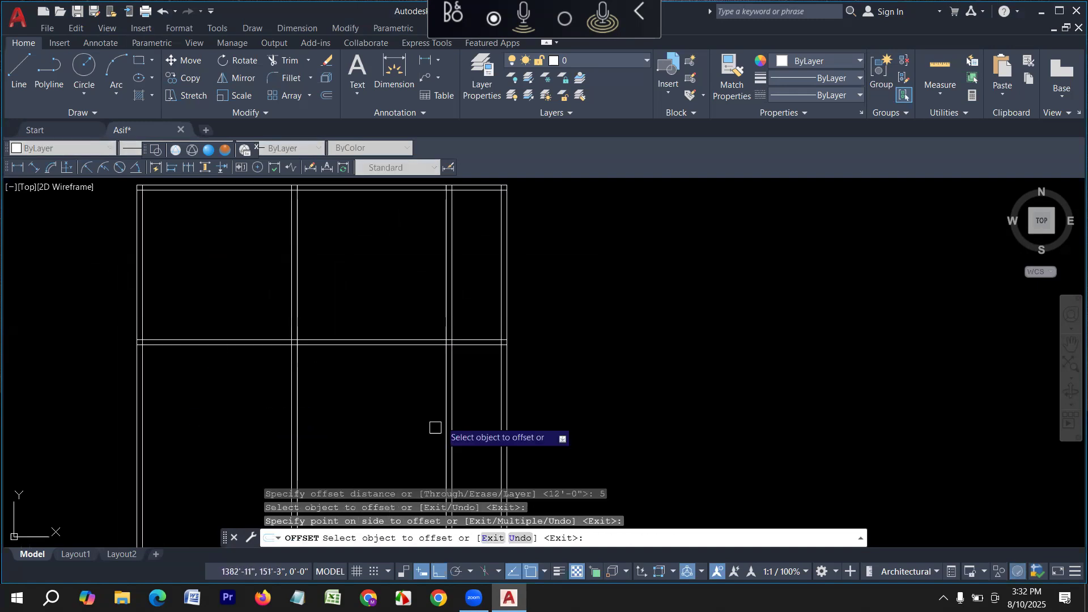
pyautogui.press('Return')
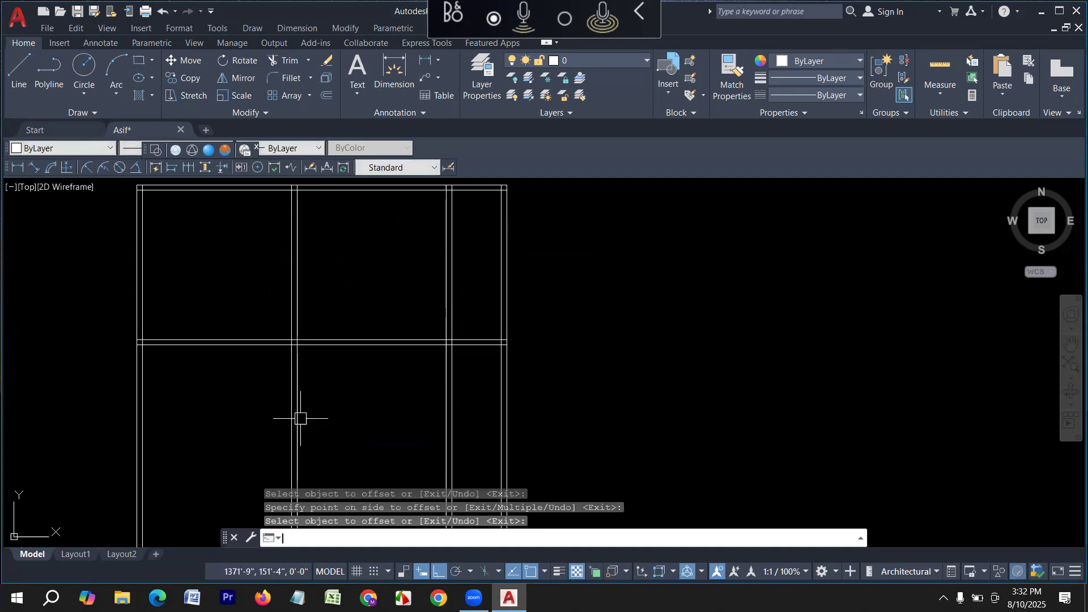
# - Offset the lower line of the cross wall 11' downward
pyautogui.press('Return')
pyautogui.write('11')
pyautogui.press('Return')
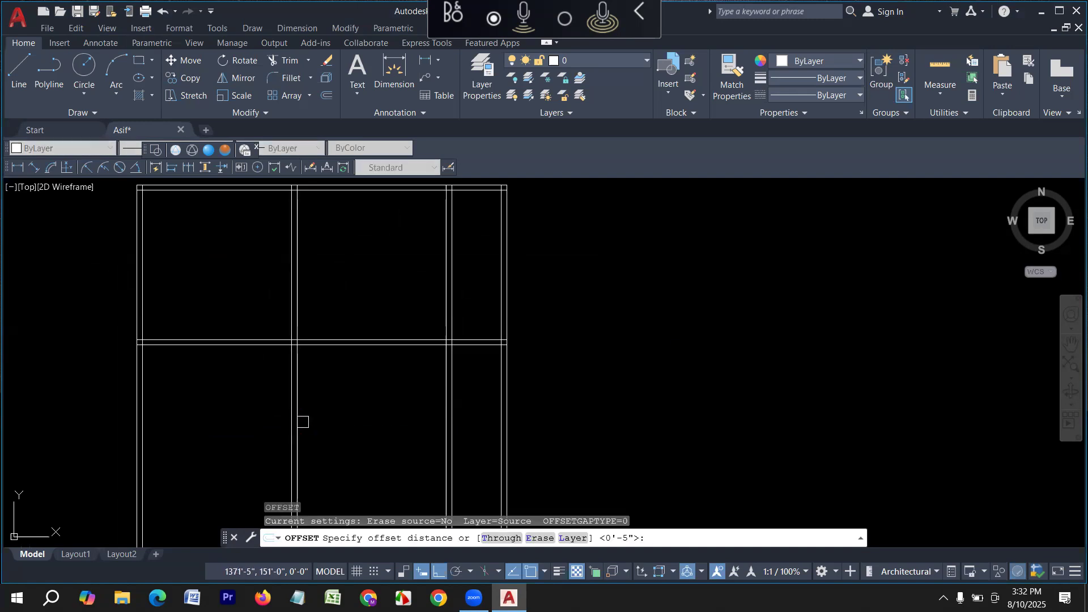
pyautogui.click(243, 343)
pyautogui.click(238, 377)
pyautogui.moveTo(217, 437); pyautogui.dragTo(231, 311, button='middle')
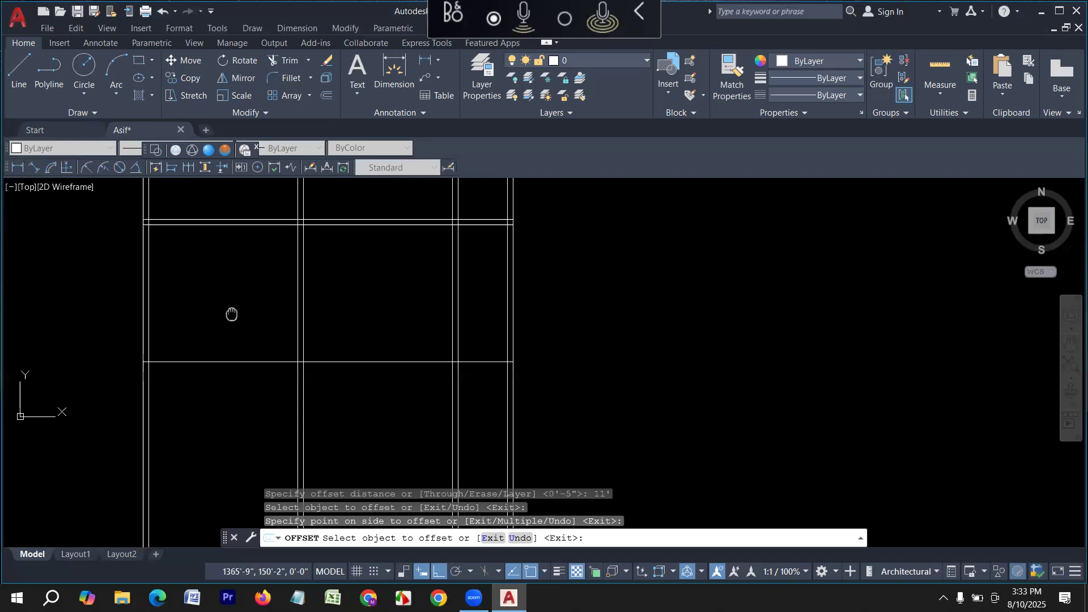
pyautogui.press('Return')
# - Offset the lowest horizontal line 5" downward to form the second cross wall
pyautogui.press('Return')
pyautogui.write('5')
pyautogui.press('Return')
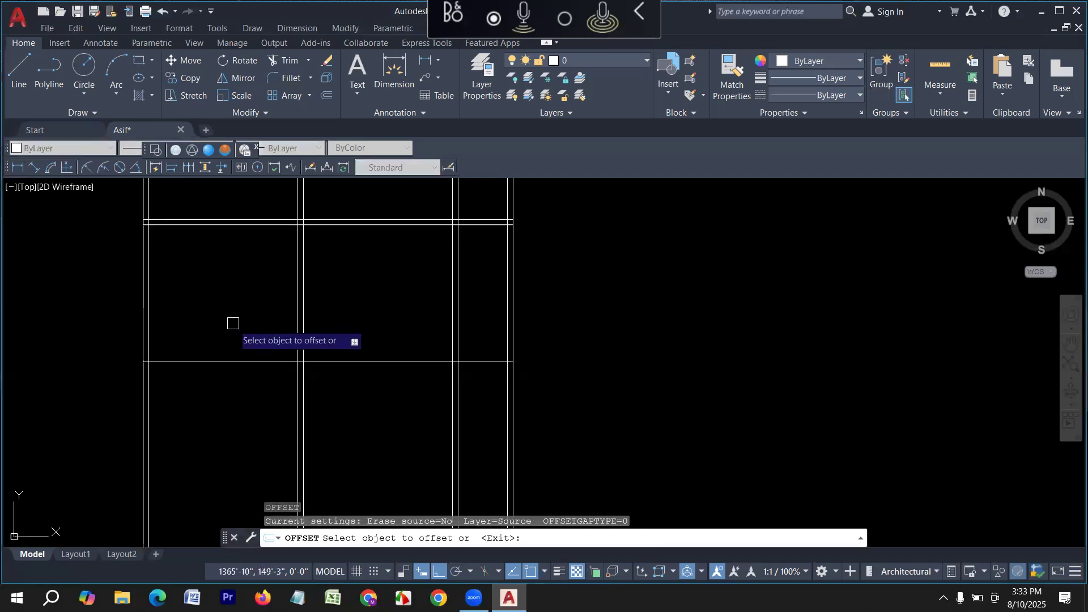
pyautogui.click(227, 361)
pyautogui.click(214, 434)
pyautogui.press('Return')
# - Offset the lower line of the second cross wall 7'2" downward
pyautogui.press('Return')
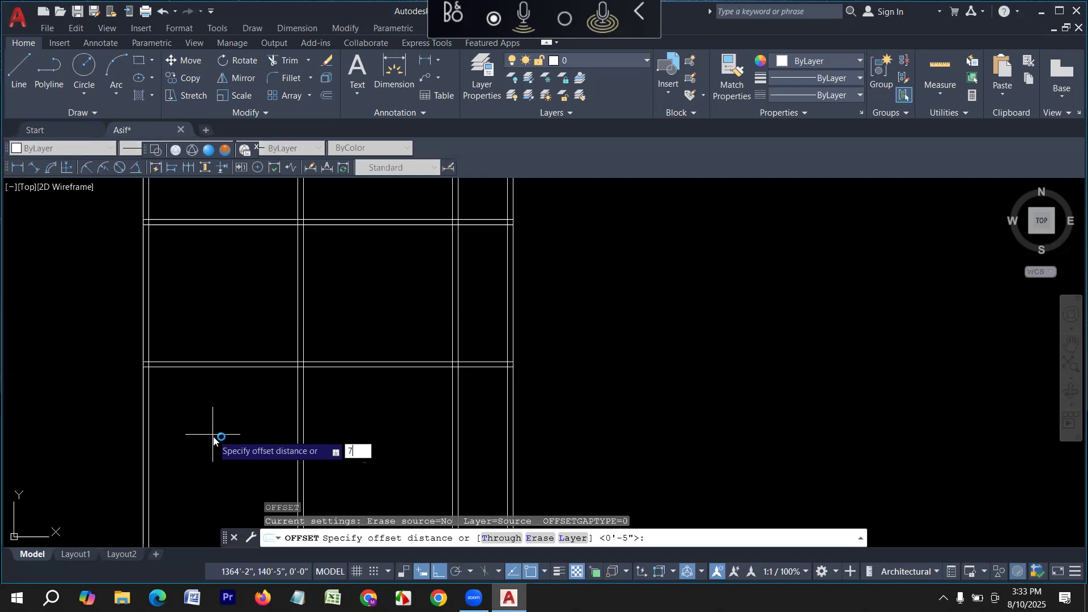
pyautogui.press('Return')
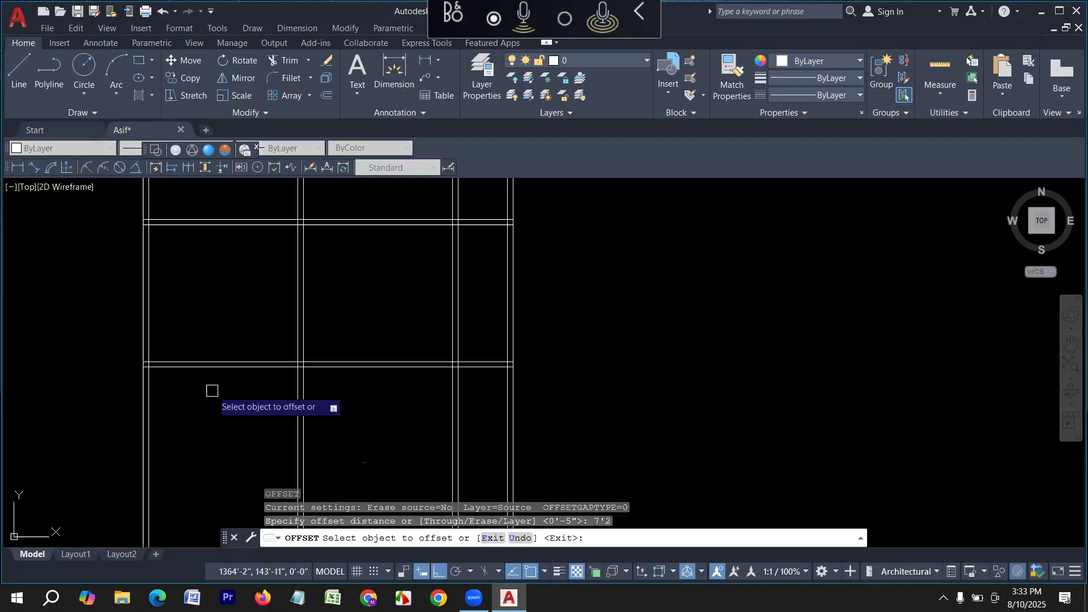
pyautogui.click(195, 365)
pyautogui.click(184, 443)
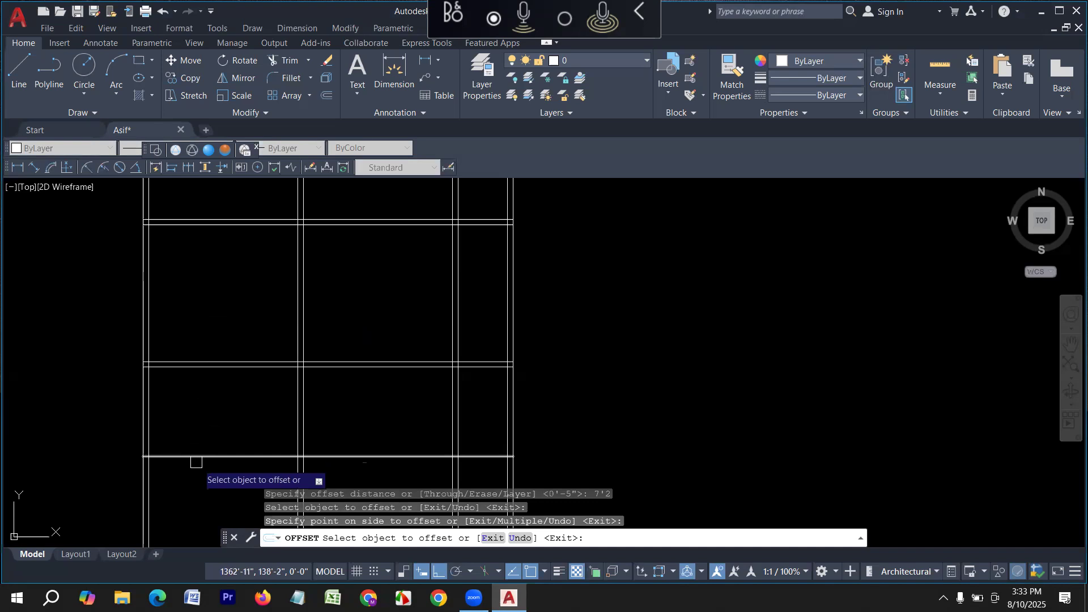
pyautogui.press('Return')
# - Offset the newest horizontal line 5" downward to form the bottom outer wall
pyautogui.press('Return')
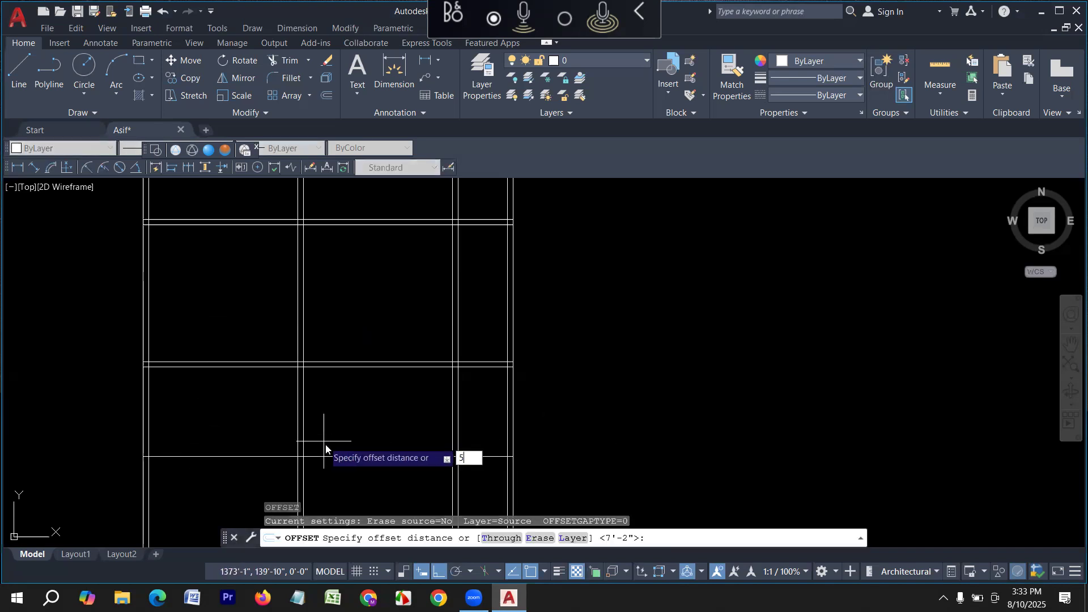
pyautogui.press('Return')
pyautogui.click(227, 456)
pyautogui.click(224, 470)
pyautogui.scroll(-2, 225, 471)
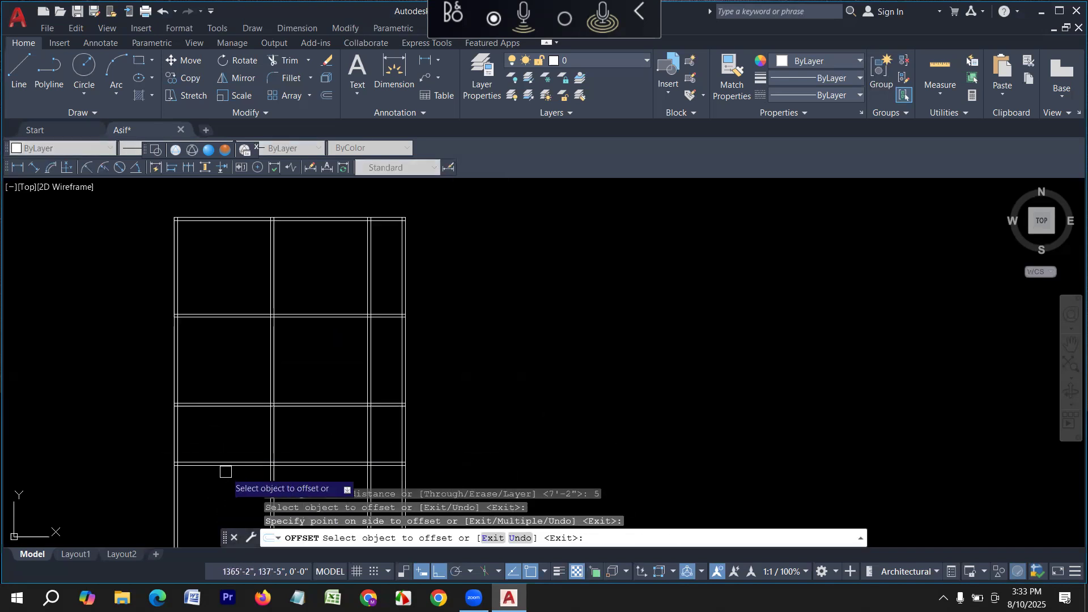
pyautogui.scroll(-4, 334, 391)
pyautogui.press('Escape')
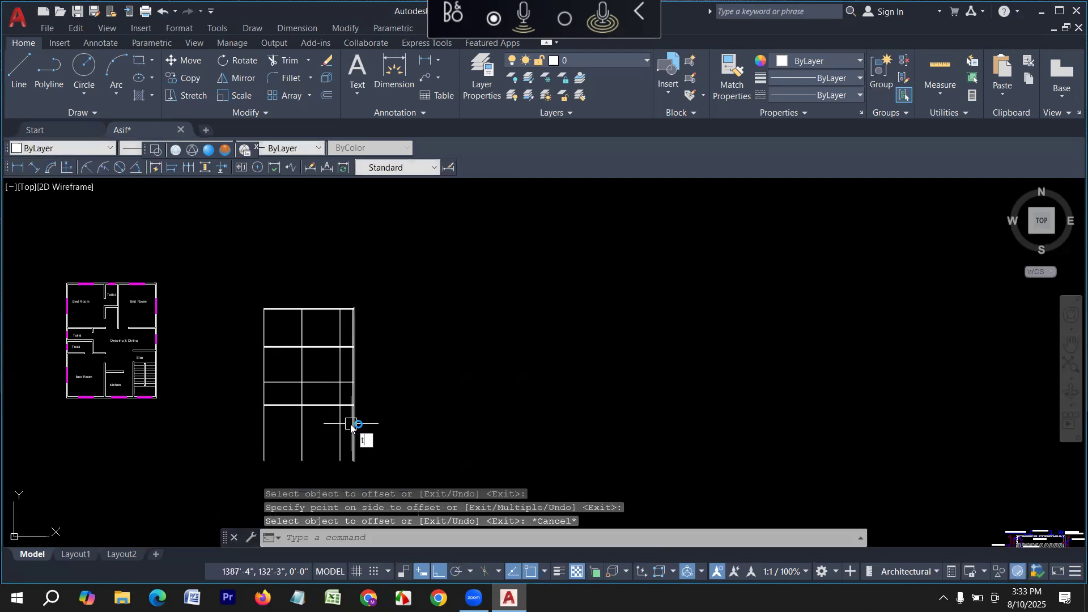
# - Trim the vertical wall lines where they extend below the bottom outer wall
pyautogui.press('Return')
pyautogui.click(406, 433)
pyautogui.click(240, 435)
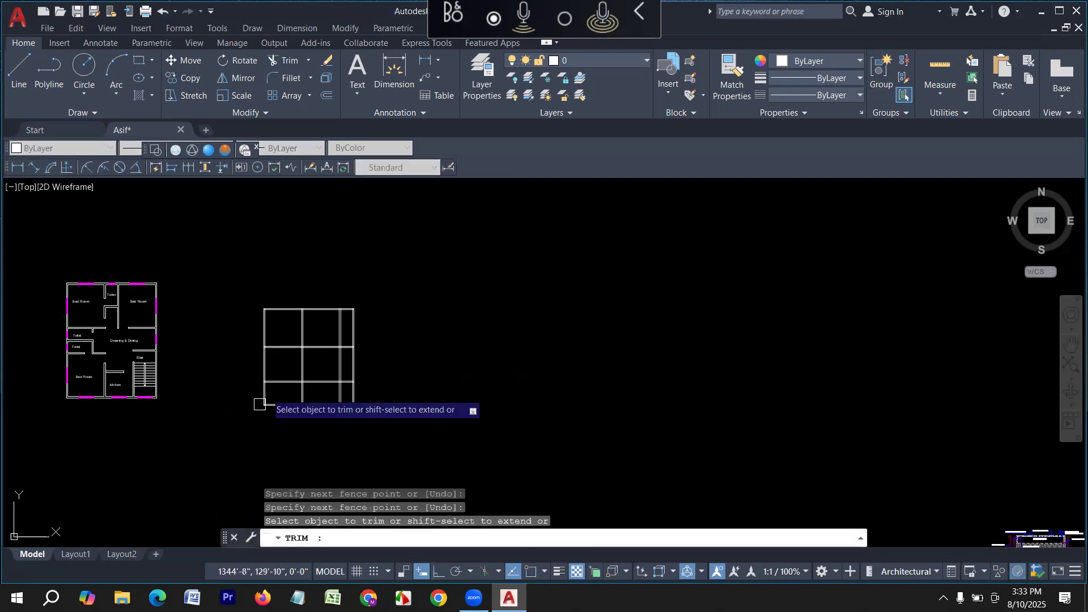
pyautogui.scroll(5, 318, 347)
pyautogui.press('Escape')
# - Draw a line along the top wall's inner edge, from the third vertical wall's left line to the right outer wall's outer line
pyautogui.moveTo(172, 414); pyautogui.dragTo(163, 307, button='middle')
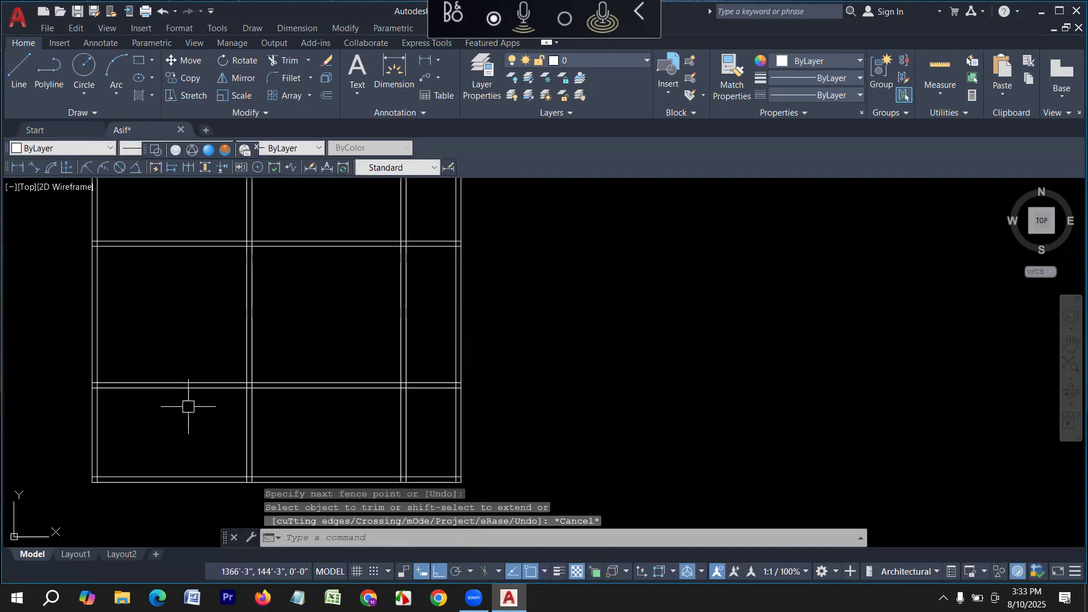
pyautogui.moveTo(250, 278); pyautogui.dragTo(263, 363, button='middle')
pyautogui.scroll(-2, 263, 359)
pyautogui.scroll(4, 414, 277)
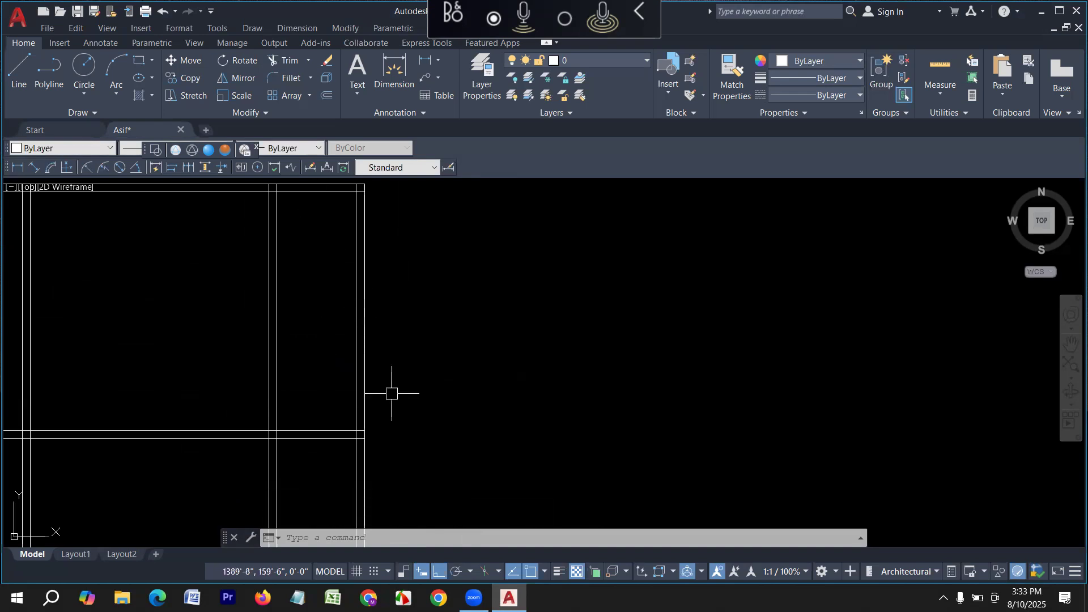
pyautogui.write('l')
pyautogui.press('Return')
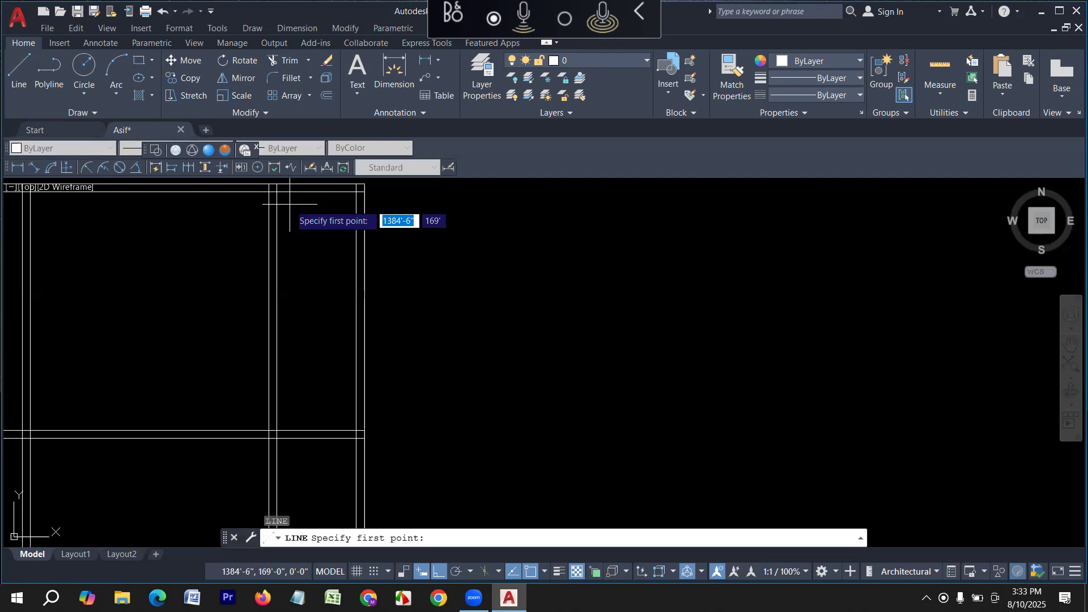
pyautogui.moveTo(272, 206); pyautogui.dragTo(284, 262, button='middle')
pyautogui.scroll(2, 279, 253)
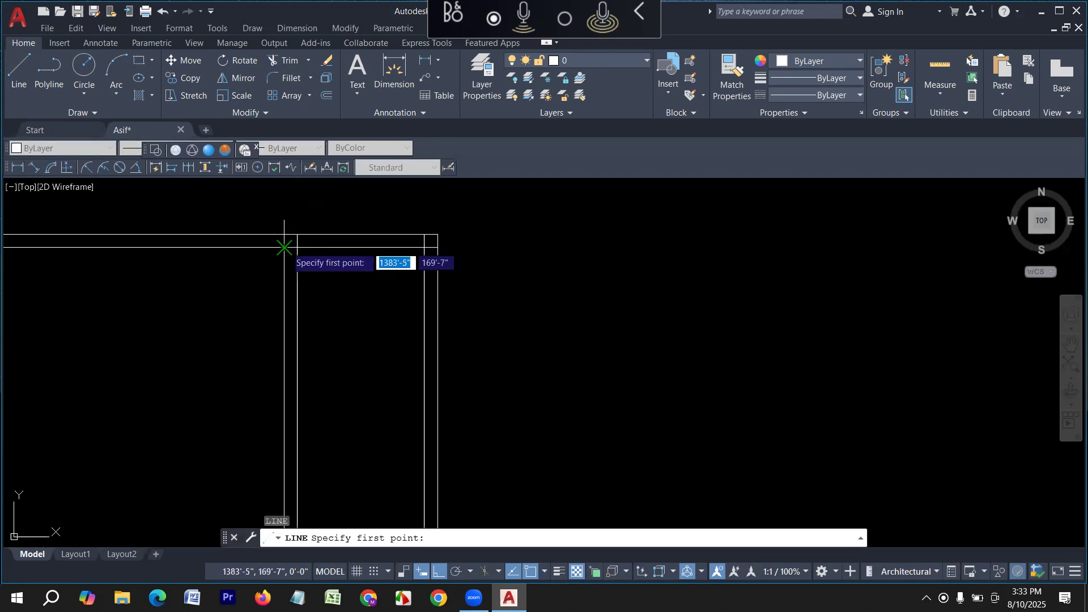
pyautogui.click(284, 247)
pyautogui.click(437, 248)
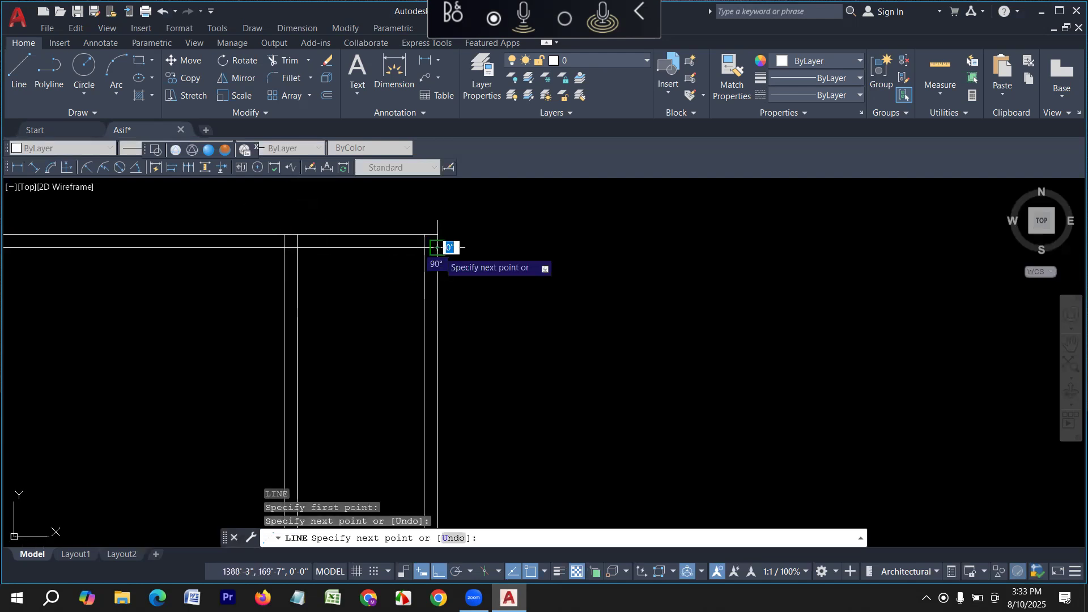
pyautogui.scroll(-1, 438, 256)
pyautogui.press('Escape')
pyautogui.click(227, 251)
pyautogui.scroll(-2, 306, 312)
pyautogui.scroll(1, 227, 324)
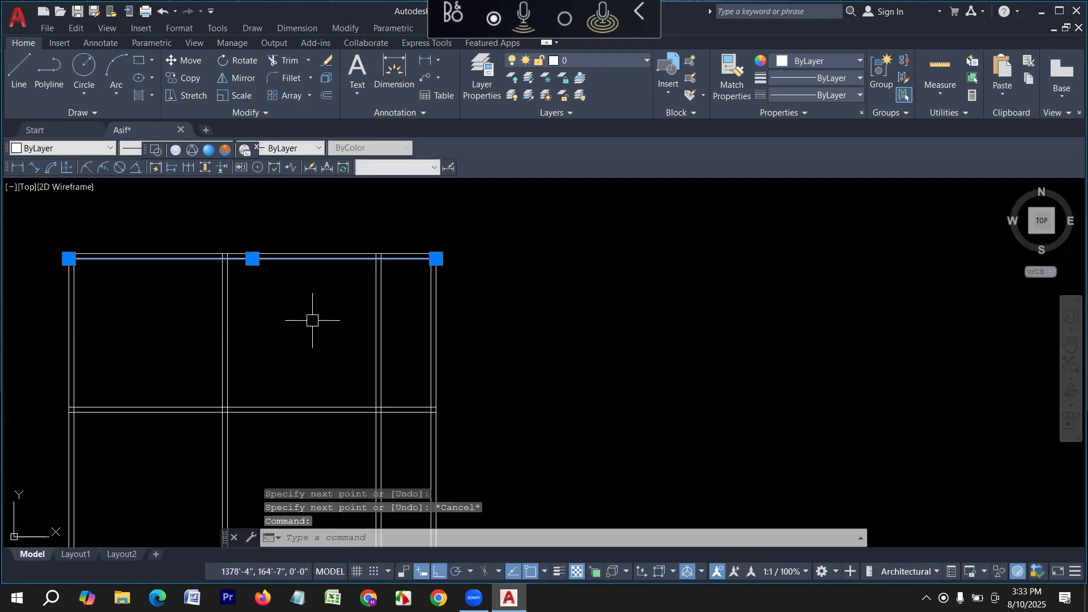
pyautogui.press('Escape')
pyautogui.press('Escape')
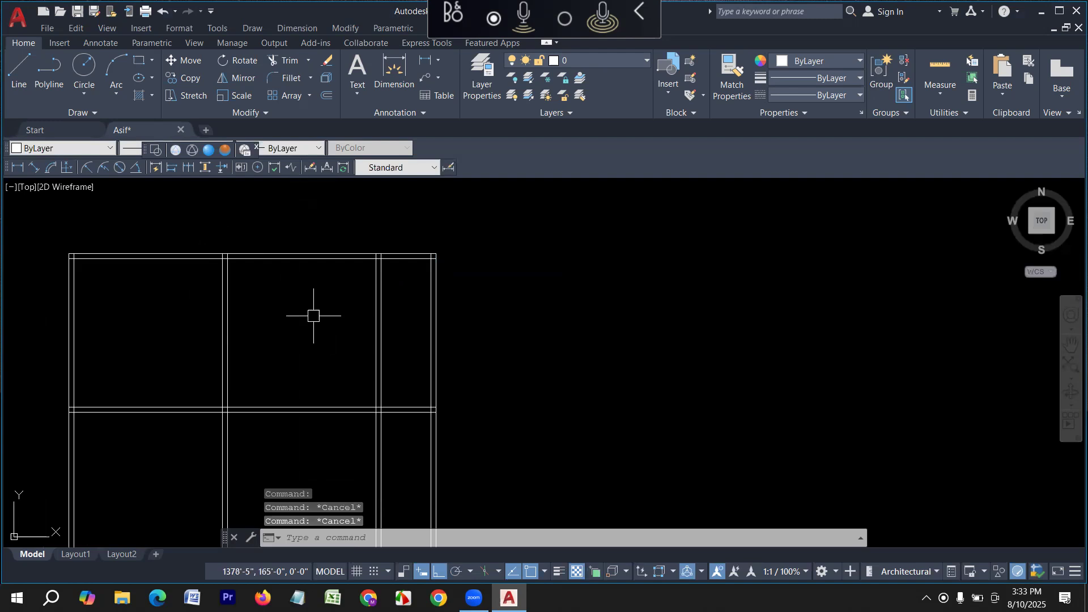
# - Redraw the short line over the top wall's inner edge between the third vertical wall and the right outer edge
pyautogui.press('Return')
pyautogui.scroll(2, 364, 246)
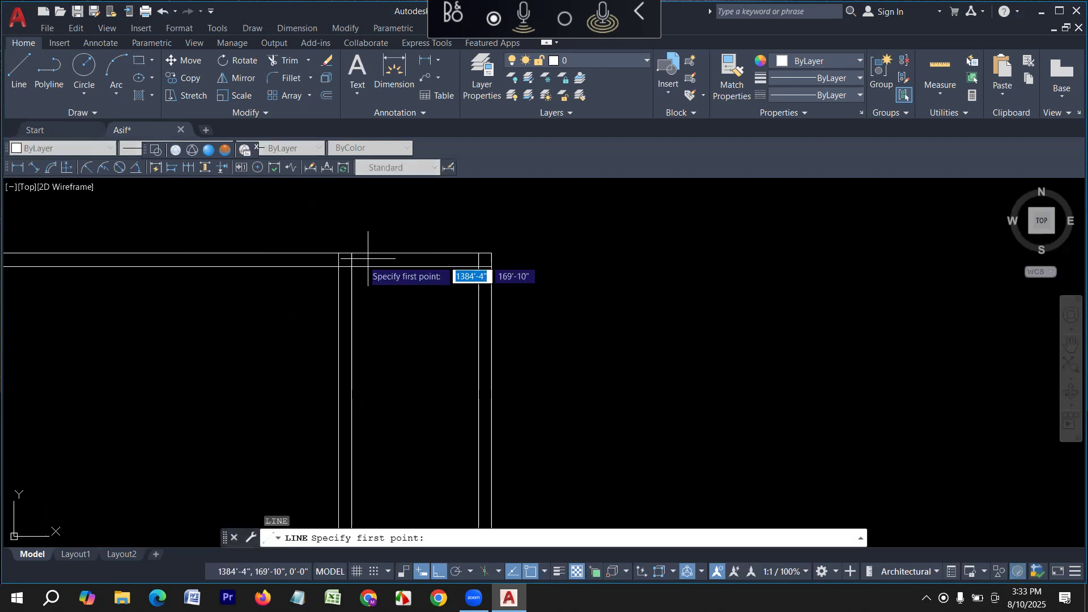
pyautogui.click(337, 265)
pyautogui.click(491, 266)
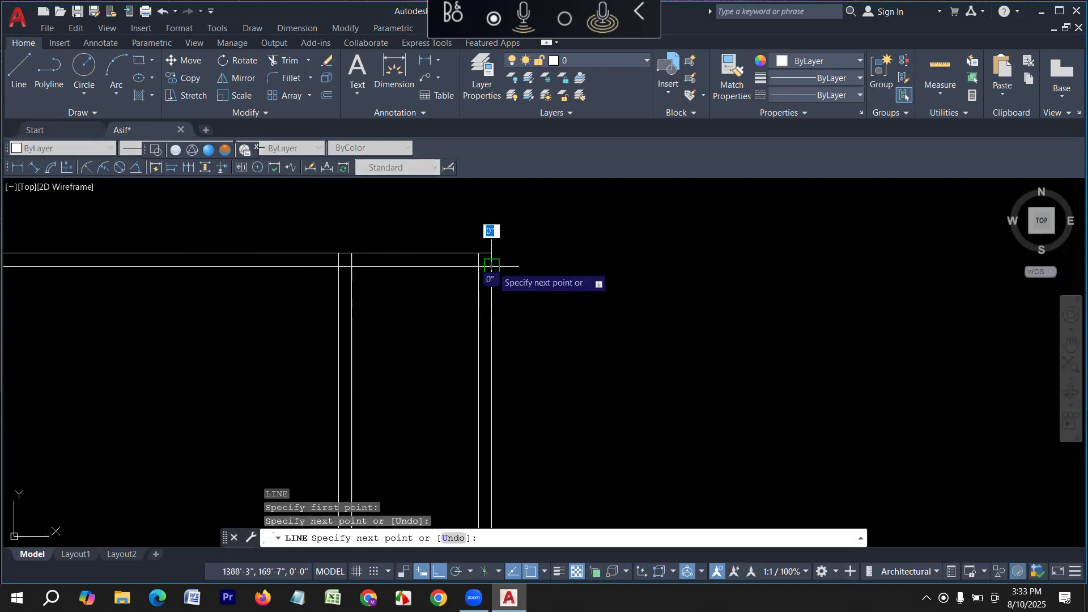
pyautogui.press('Escape')
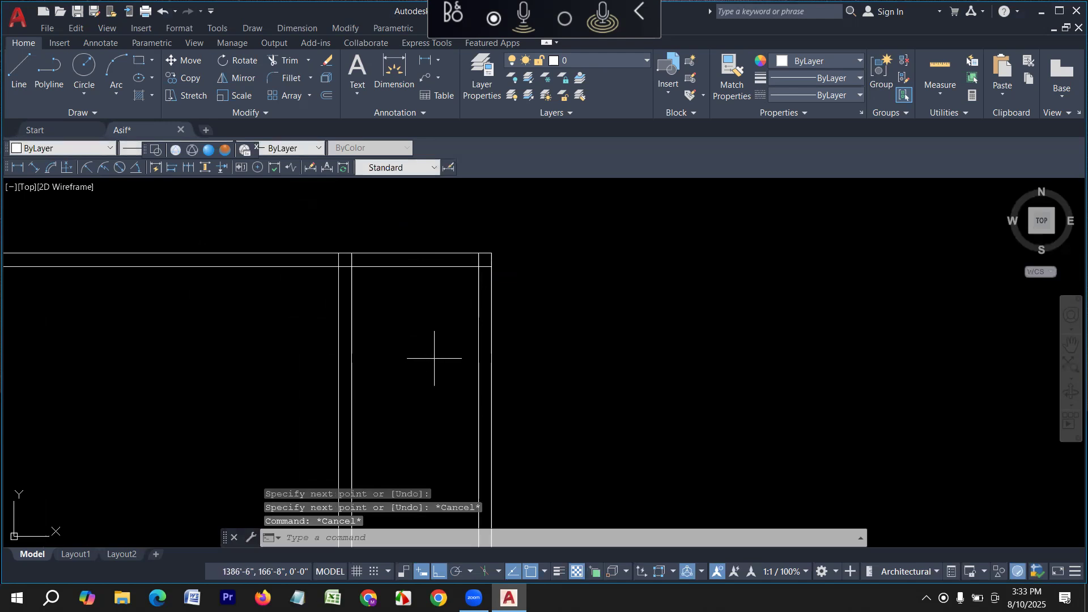
# - Offset the short line on the top wall's inner edge 6' downward into the narrow right column
pyautogui.write('o')
pyautogui.press('Return')
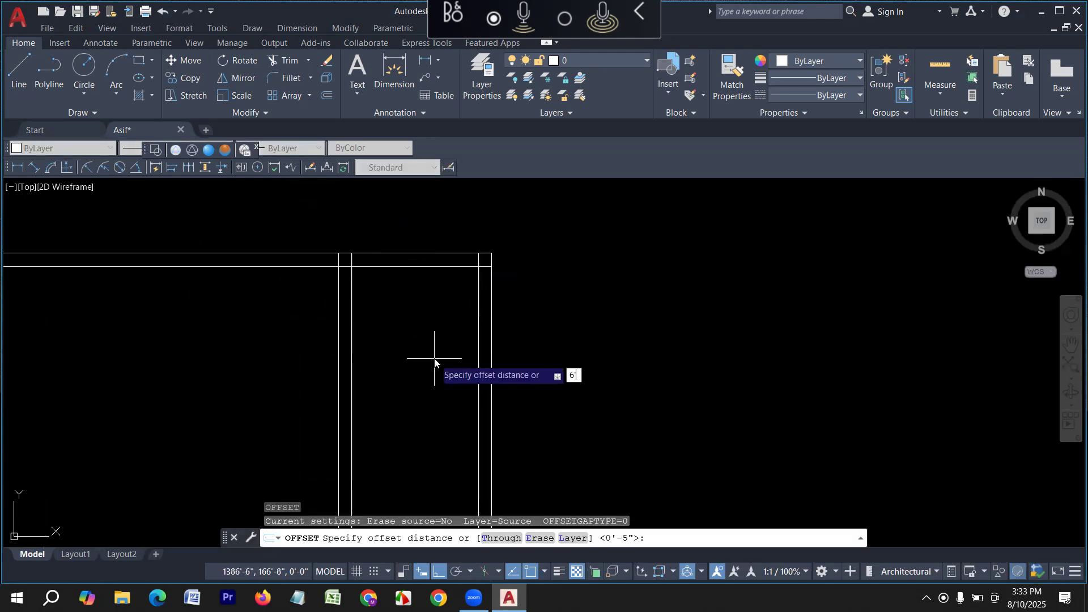
pyautogui.press('Return')
pyautogui.click(384, 265)
pyautogui.scroll(-2, 377, 313)
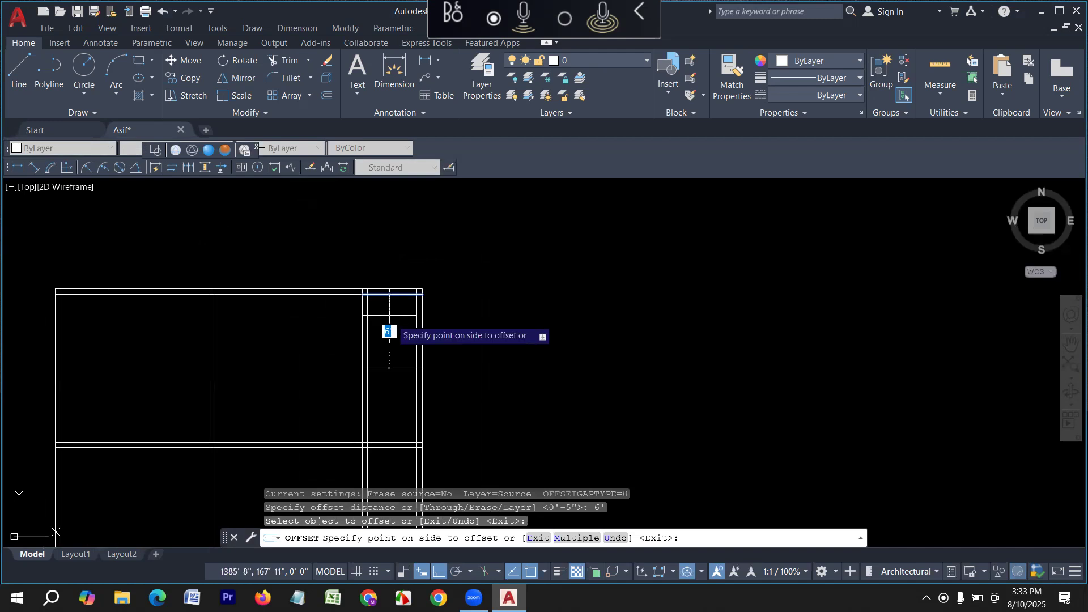
pyautogui.click(389, 315)
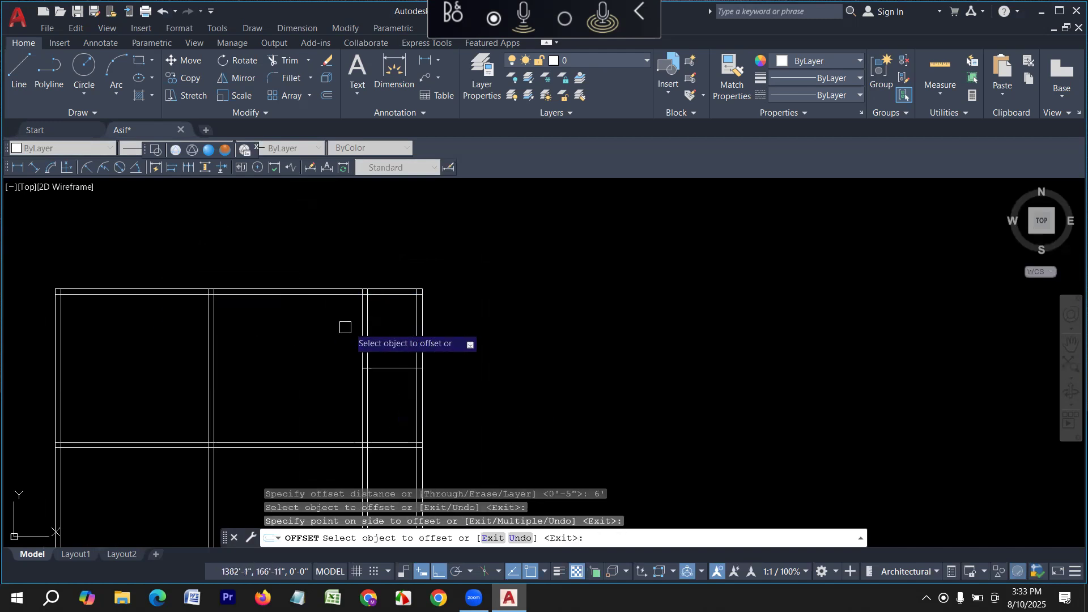
pyautogui.scroll(2, 363, 311)
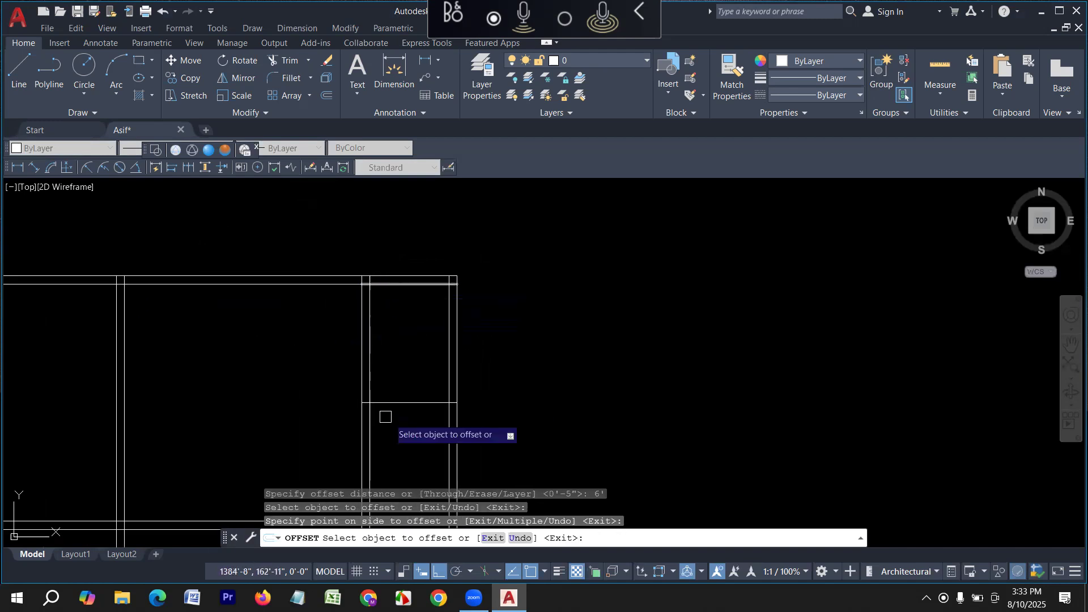
pyautogui.press('Return')
# - Offset the short horizontal line in the right column 5" downward to form a short cross wall
pyautogui.press('Return')
pyautogui.write('5')
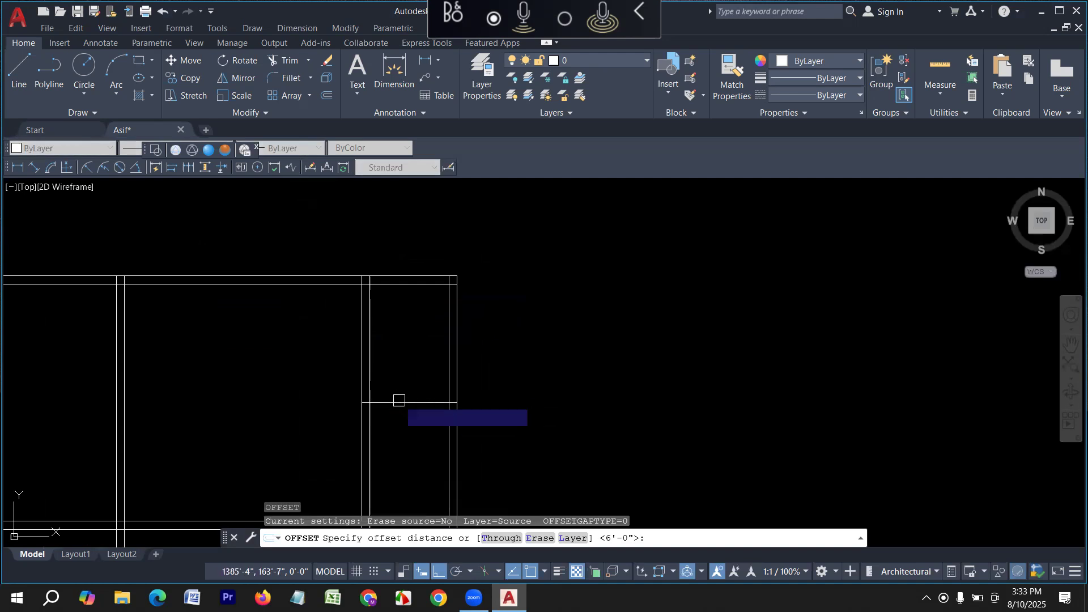
pyautogui.press('Return')
pyautogui.click(400, 403)
pyautogui.click(399, 461)
pyautogui.moveTo(399, 460); pyautogui.dragTo(401, 411, button='middle')
pyautogui.press('Return')
# - Offset the lower line of the short cross wall in the right column 9' downward
pyautogui.press('Return')
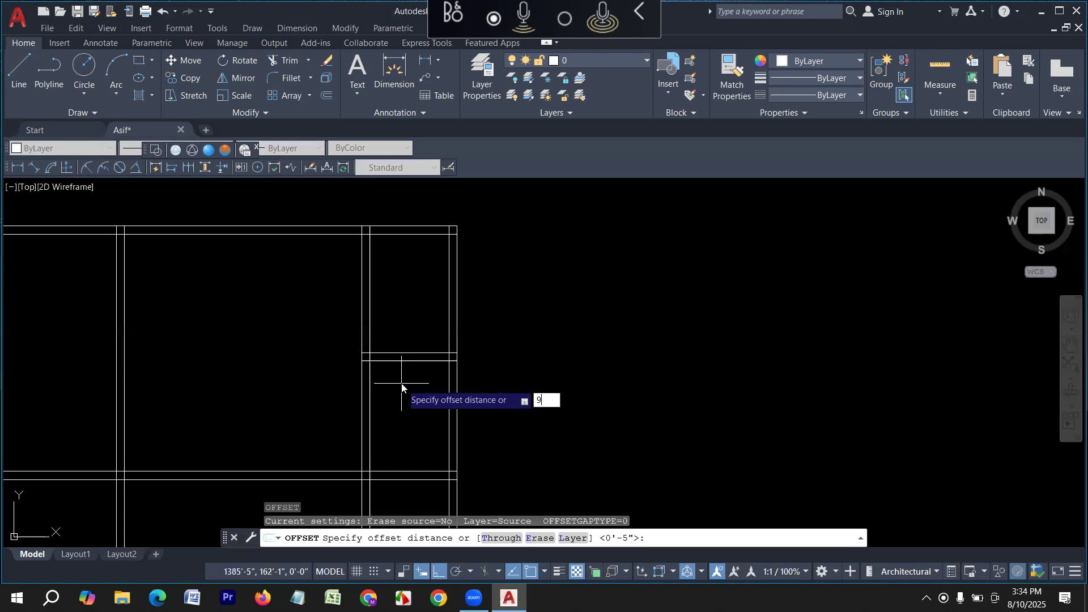
pyautogui.press('Return')
pyautogui.click(408, 357)
pyautogui.click(408, 442)
pyautogui.scroll(-3, 417, 368)
pyautogui.press('Return')
# - Offset the new short line in the right column 5" downward to form the lower short cross wall
pyautogui.press('Return')
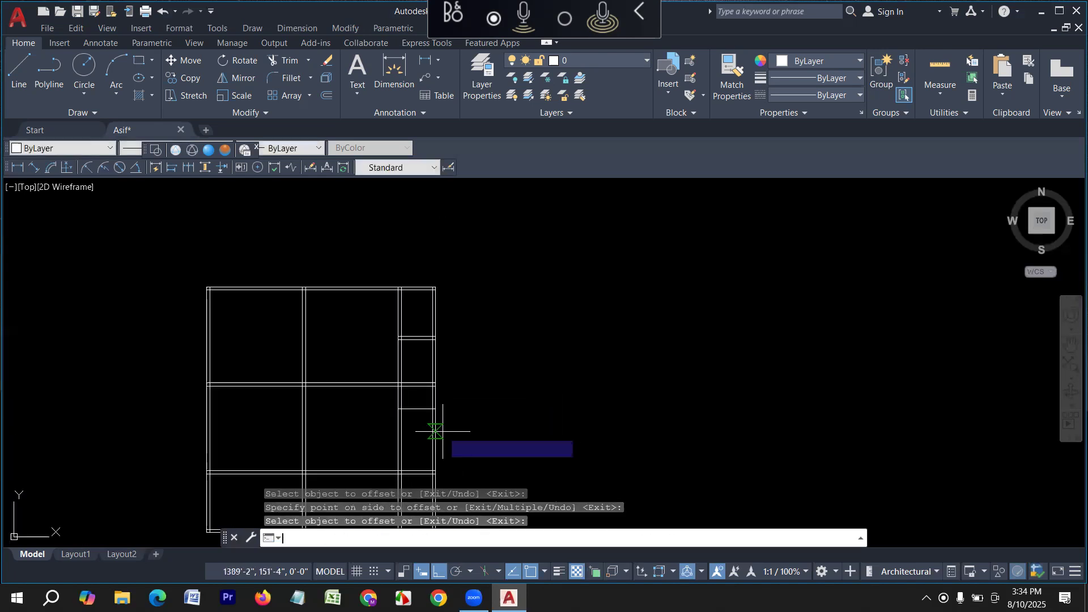
pyautogui.write('5')
pyautogui.press('Return')
pyautogui.scroll(2, 422, 425)
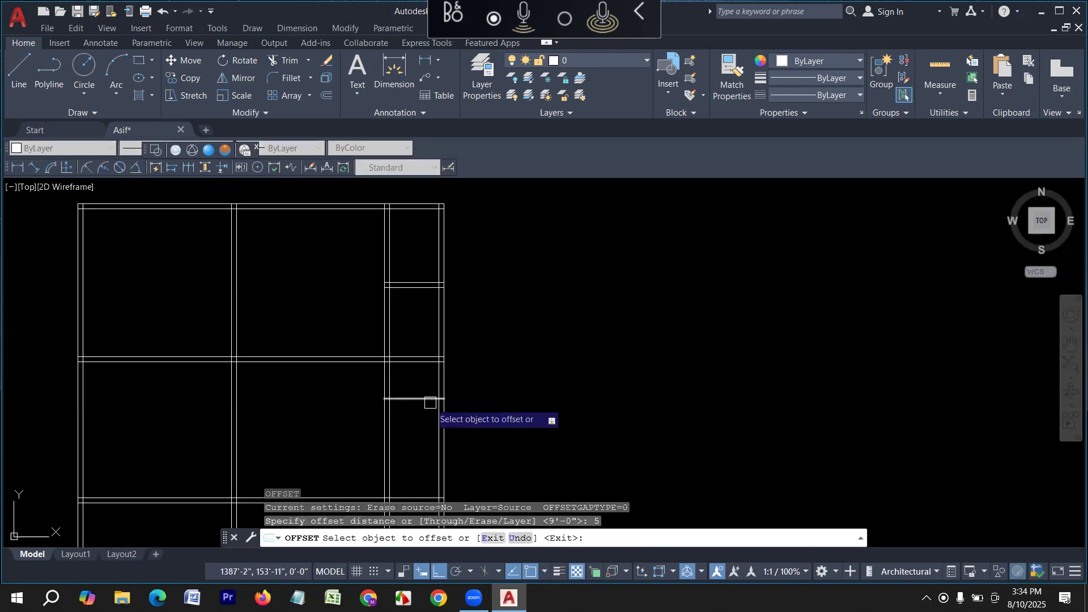
pyautogui.click(430, 399)
pyautogui.click(444, 432)
pyautogui.scroll(-2, 559, 369)
pyautogui.press('Escape')
pyautogui.press('Escape')
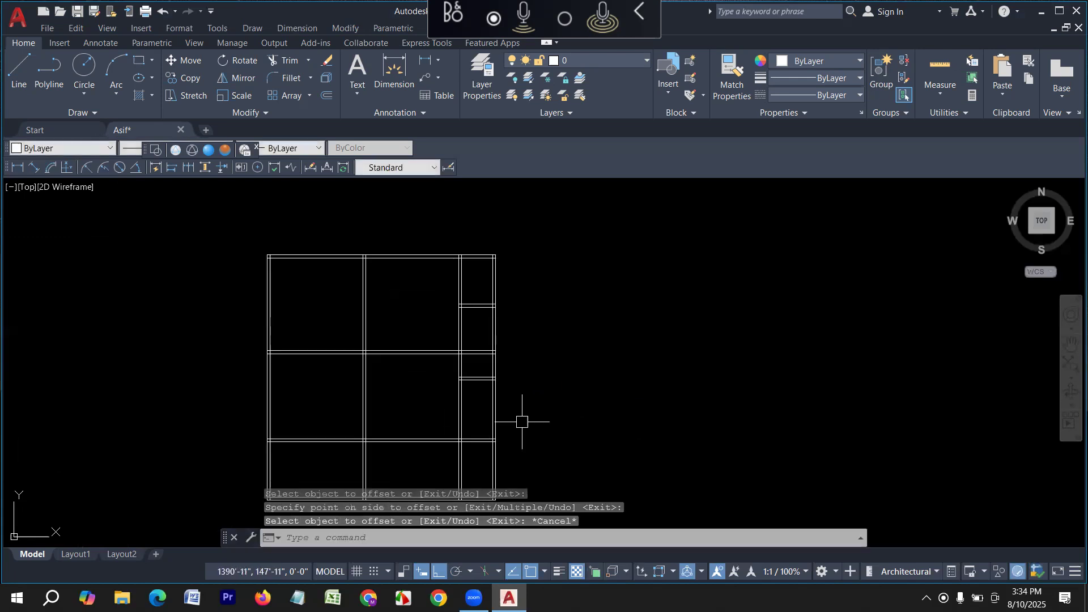
pyautogui.press('Escape')
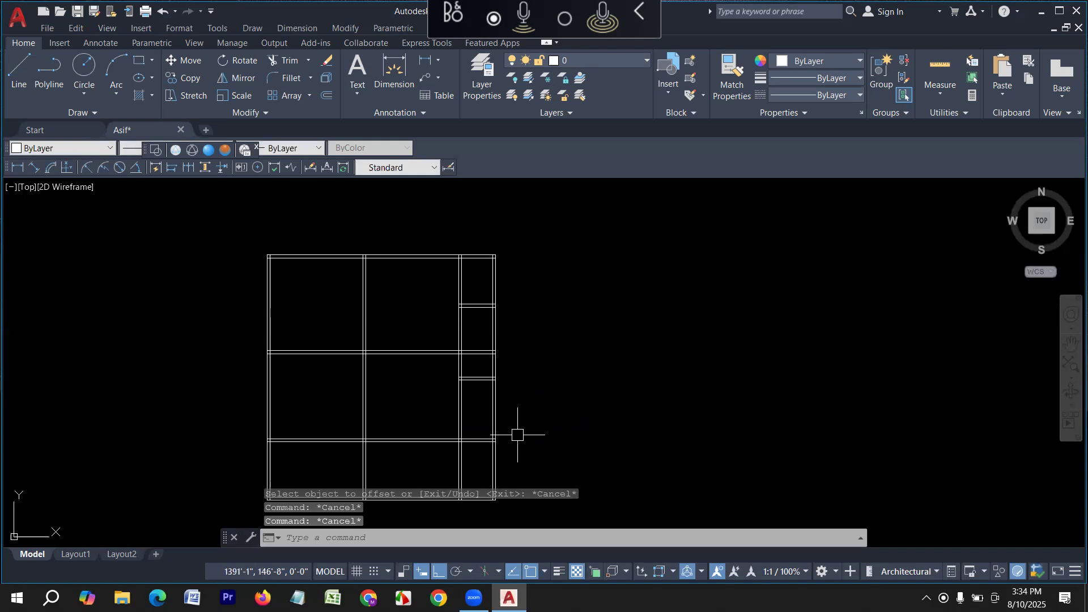
pyautogui.press('Escape')
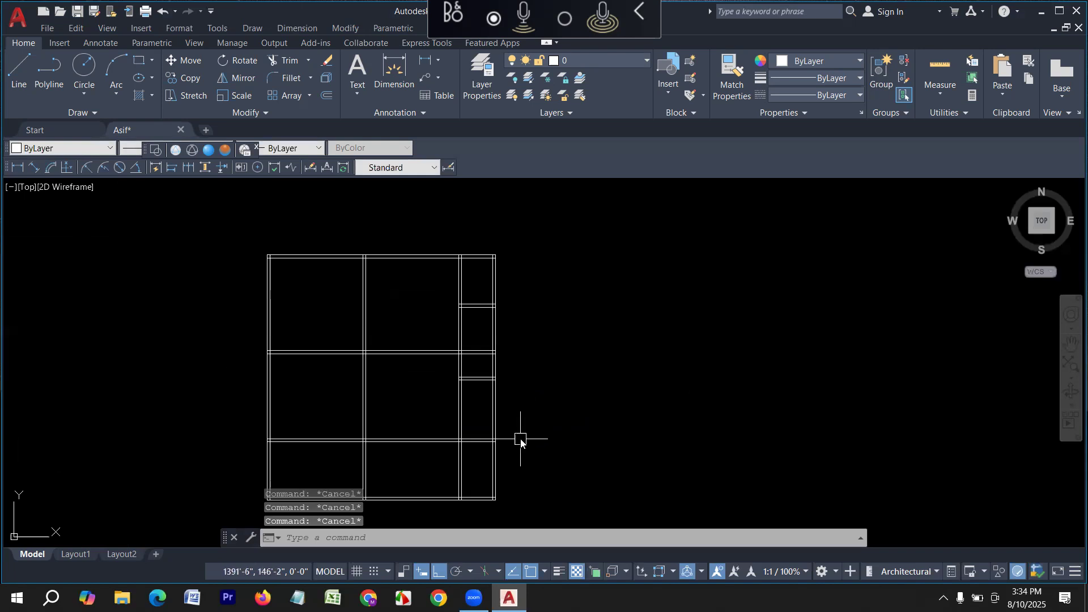
# - Trim away the middle vertical wall in the middle row and the right outer wall below the lower short cross wall
pyautogui.write('tr')
pyautogui.press('Return')
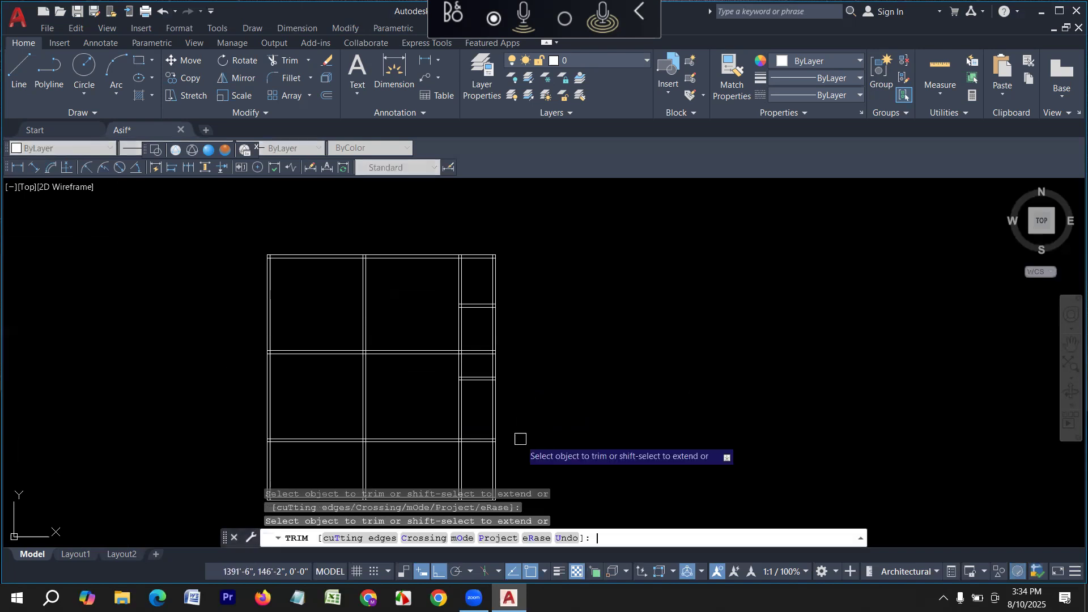
pyautogui.click(341, 404)
pyautogui.click(393, 394)
pyautogui.press('Return')
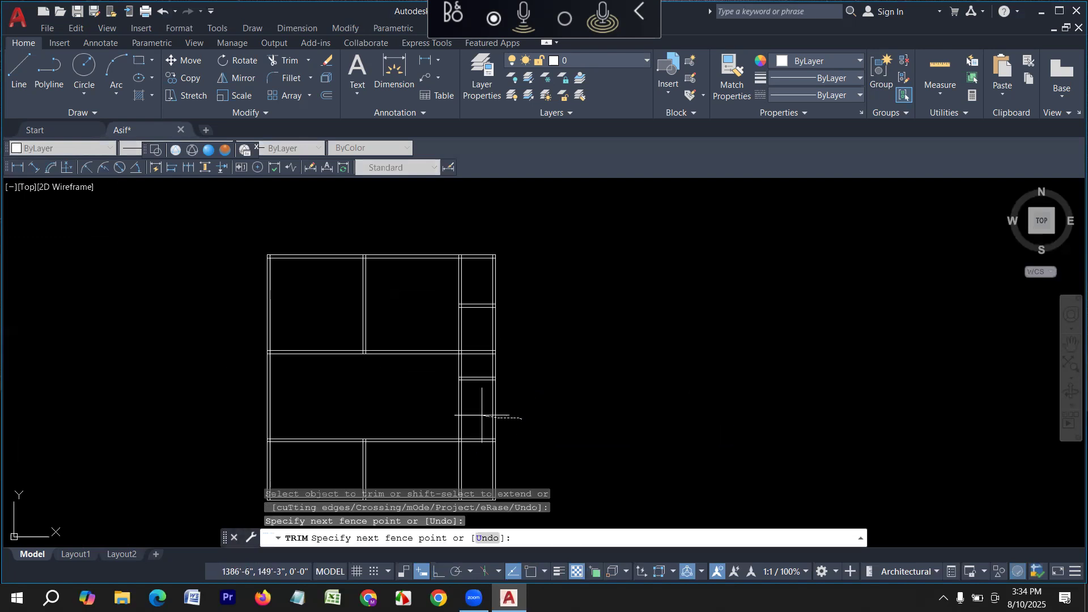
pyautogui.scroll(3, 478, 381)
pyautogui.moveTo(492, 322); pyautogui.dragTo(467, 241)
pyautogui.scroll(-4, 471, 298)
# - Trim away the two interior vertical walls within the bottom row of the plan
pyautogui.scroll(2, 357, 323)
pyautogui.scroll(2, 517, 442)
pyautogui.moveTo(561, 374); pyautogui.dragTo(154, 377)
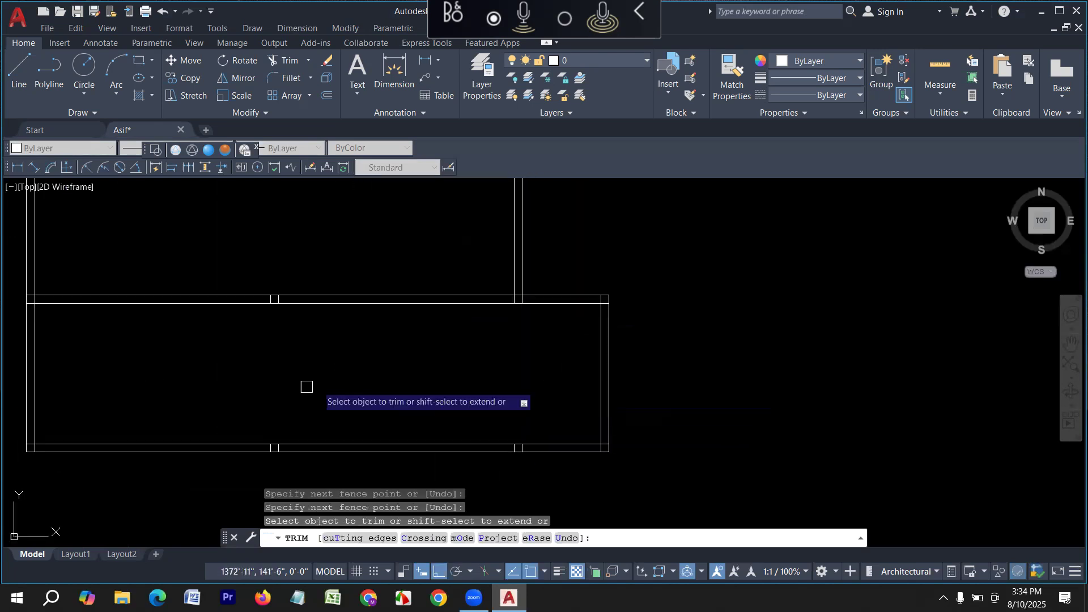
pyautogui.scroll(-3, 306, 384)
pyautogui.press('Escape')
# - Draw a vertical line along the left wall's inner face, from the bottom row's upper wall down to the outer bottom edge
pyautogui.click(20, 63)
pyautogui.scroll(5, 272, 362)
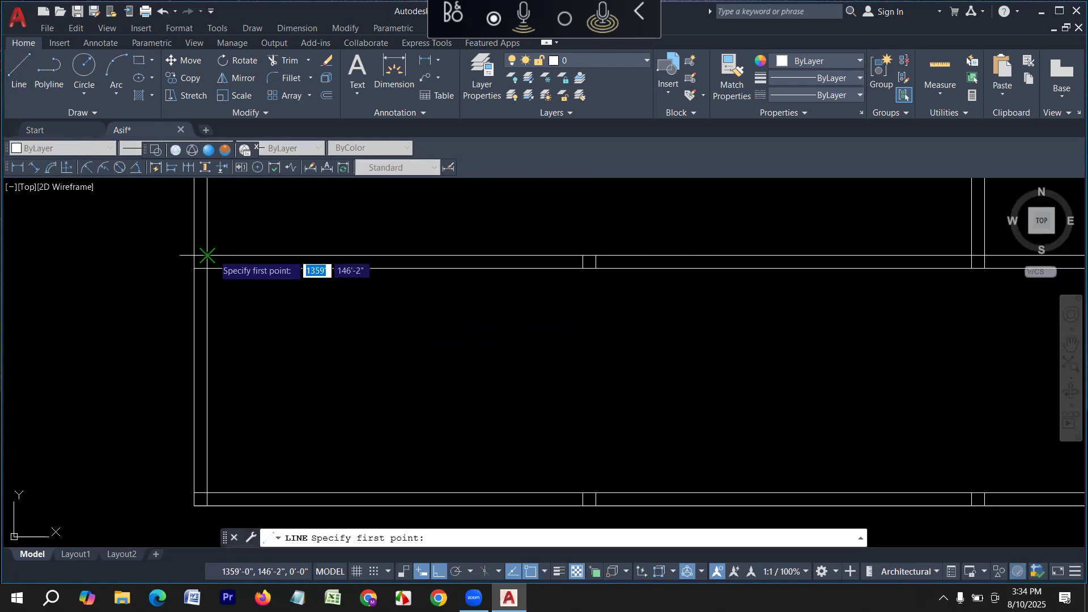
pyautogui.click(214, 256)
pyautogui.press('Escape')
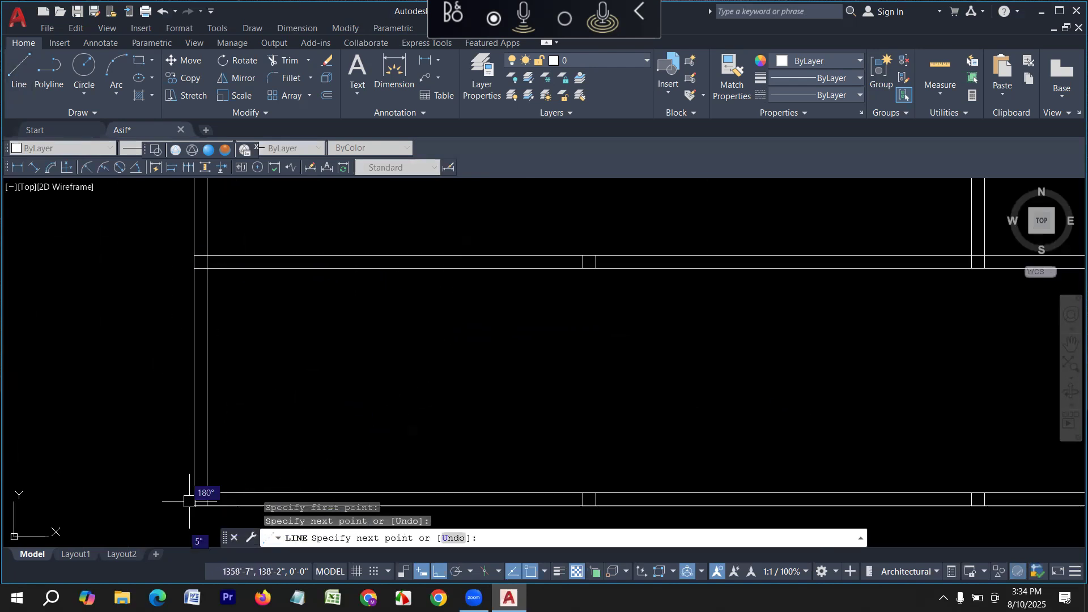
pyautogui.scroll(-4, 214, 451)
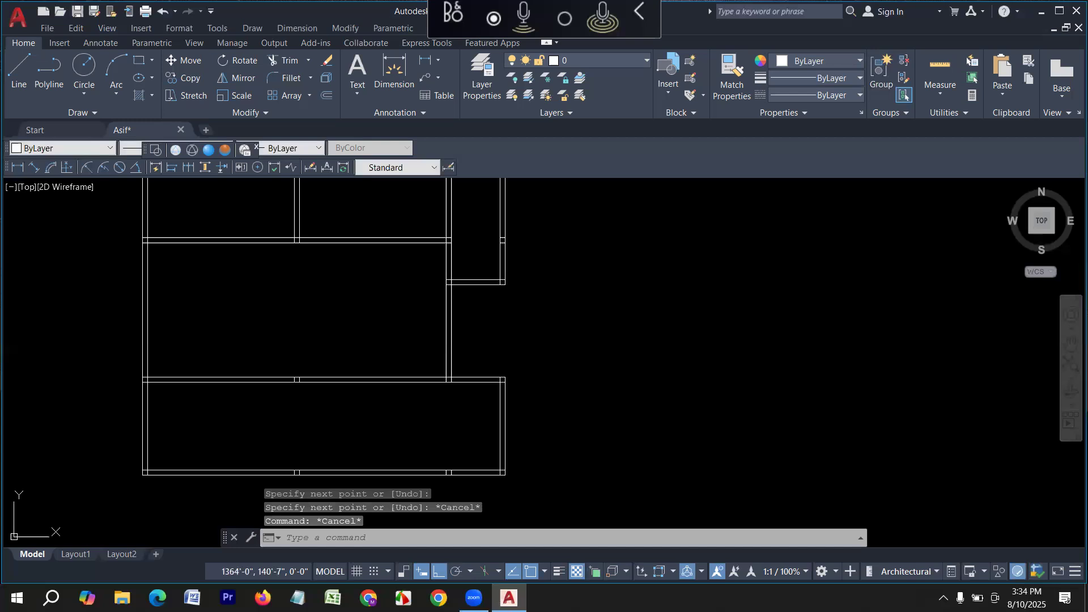
# - Offset the left wall's inner line in the bottom row 7' to the right
pyautogui.write('o')
pyautogui.press('Return')
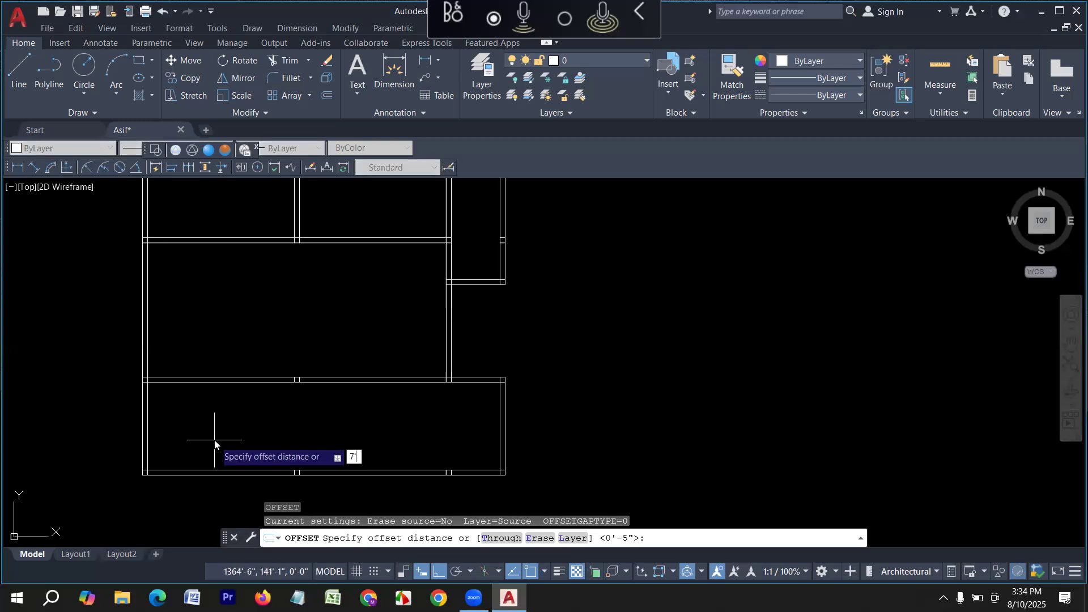
pyautogui.write("7'")
pyautogui.press('Return')
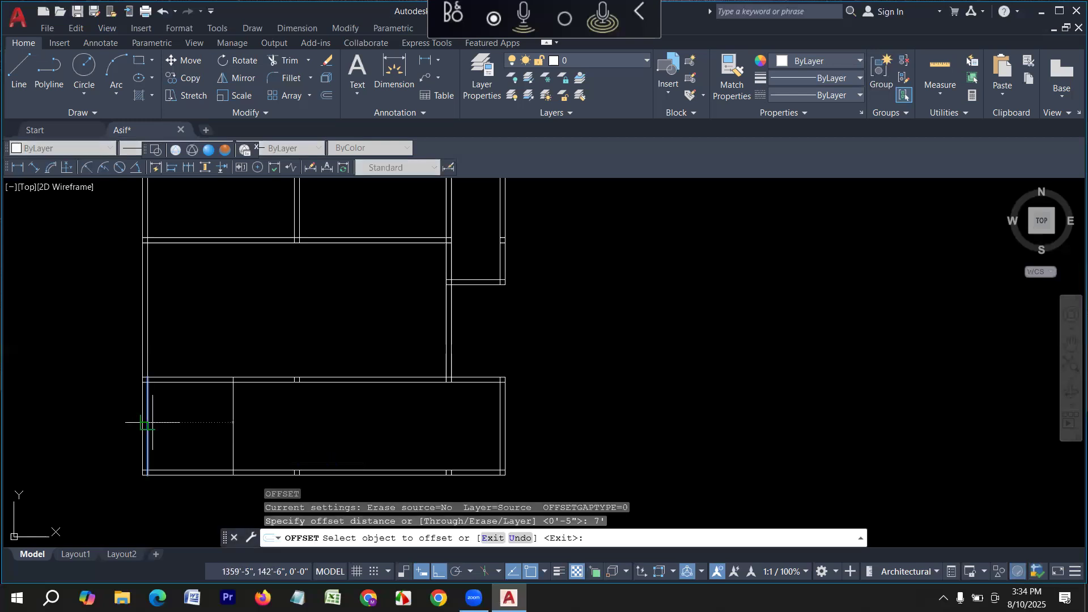
pyautogui.click(241, 417)
pyautogui.press('Return')
# - Offset the new vertical line in the bottom row 5" to the right to form the first partition wall
pyautogui.press('Return')
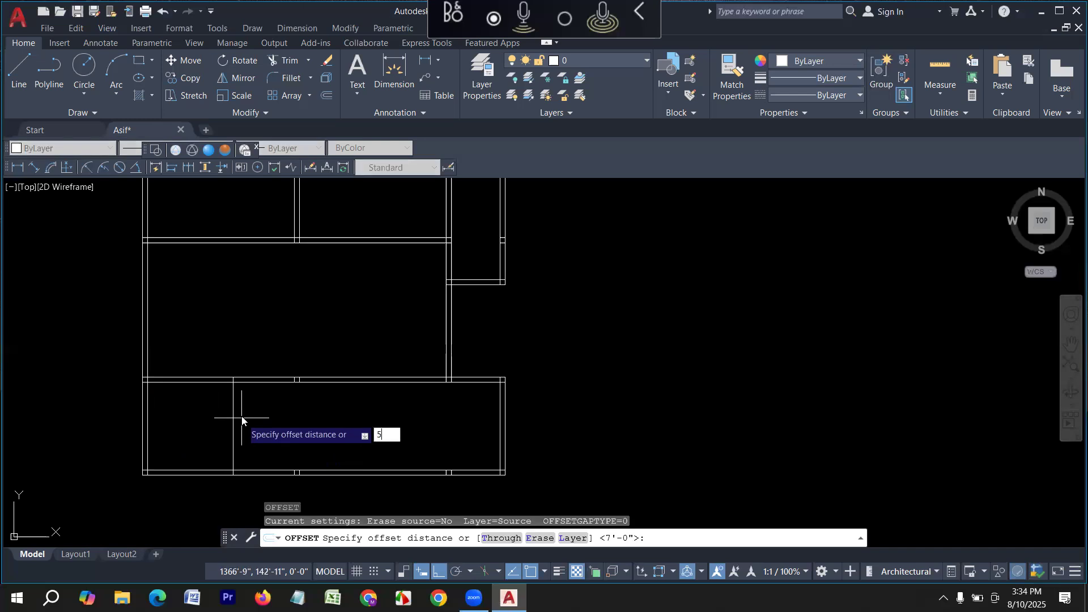
pyautogui.press('Return')
pyautogui.click(233, 422)
pyautogui.click(286, 423)
pyautogui.press('Return')
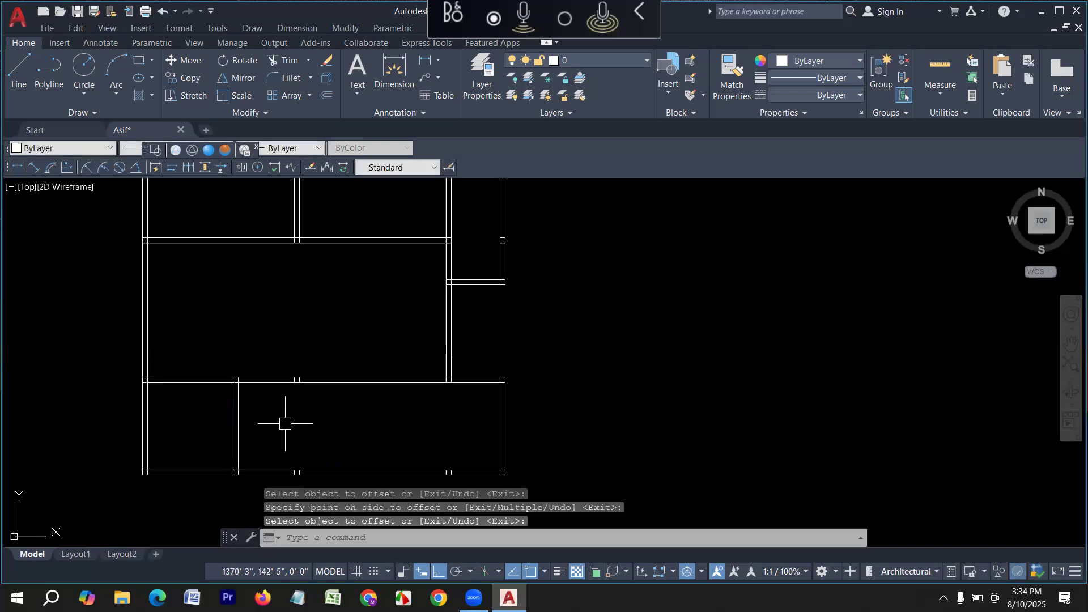
# - Offset the right line of the first bottom-row partition 4'7" to the right
pyautogui.press('Return')
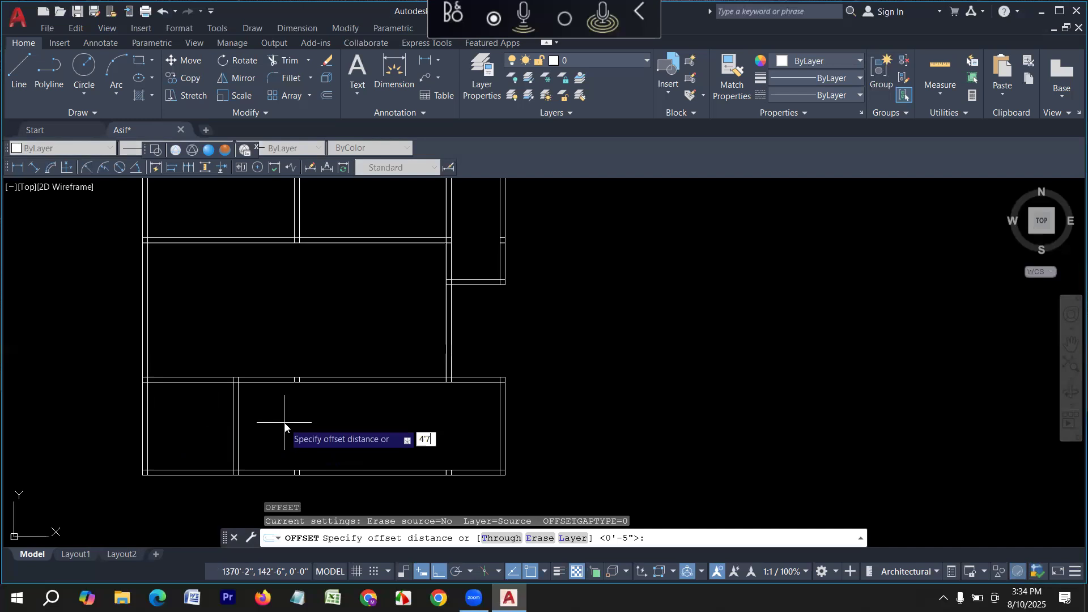
pyautogui.press('Return')
pyautogui.click(241, 427)
pyautogui.click(331, 437)
pyautogui.press('Return')
# - Offset the newest vertical line 5" to the right to form the second bottom-row partition wall
pyautogui.press('Return')
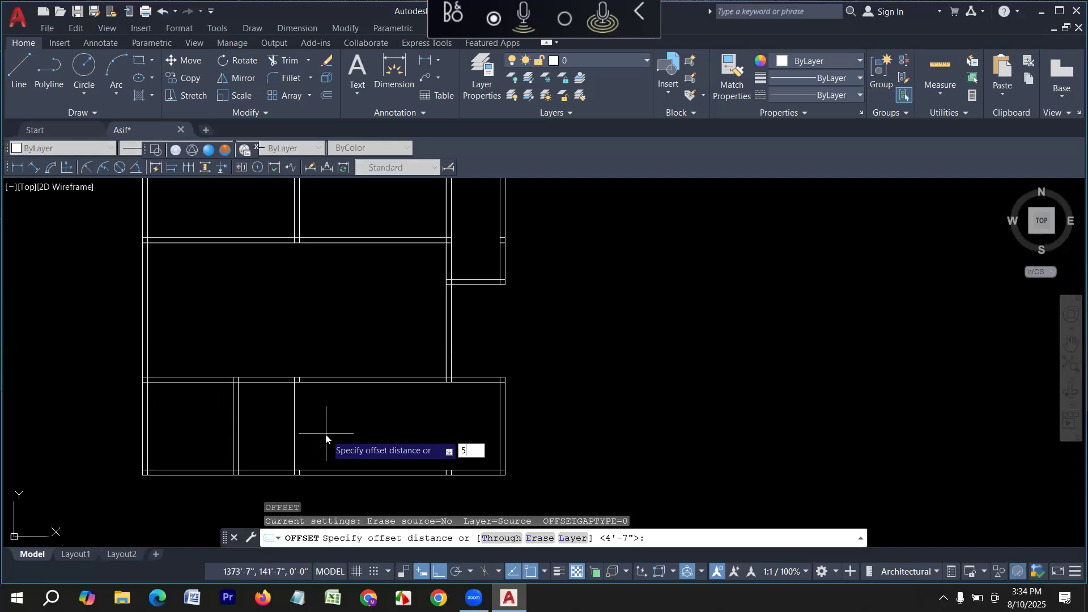
pyautogui.write('5')
pyautogui.press('Return')
pyautogui.click(295, 432)
pyautogui.click(363, 434)
pyautogui.press('Return')
# - Offset the right line of the second bottom-row partition 15' to the right
pyautogui.press('Return')
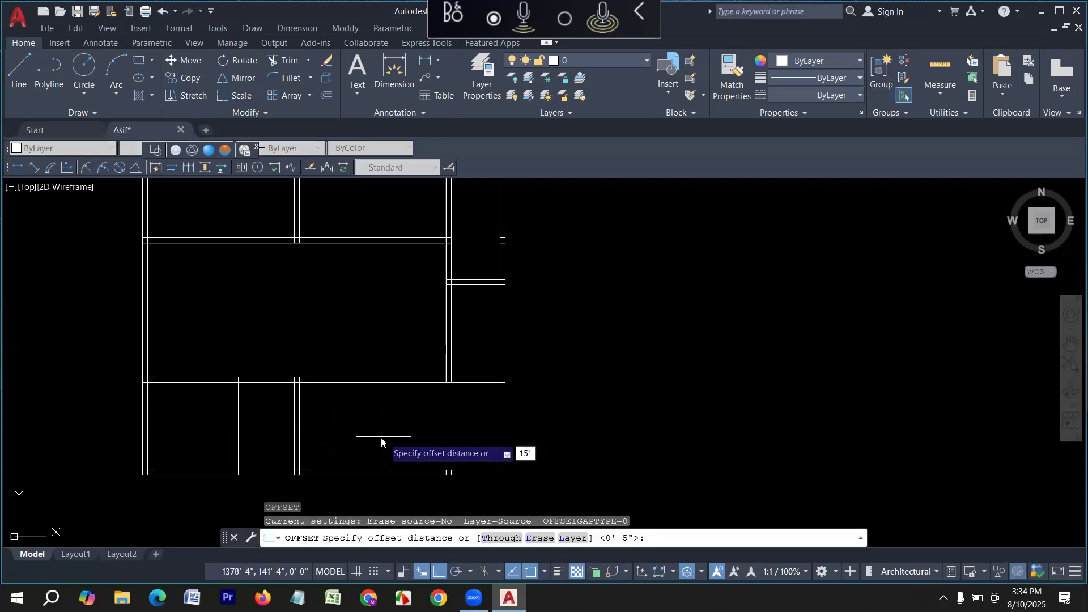
pyautogui.write("15'")
pyautogui.press('Return')
pyautogui.click(300, 432)
pyautogui.click(425, 440)
pyautogui.press('Return')
# - Offset the vertical line near the bottom row's right end 5" to the right to form the new end wall
pyautogui.press('Return')
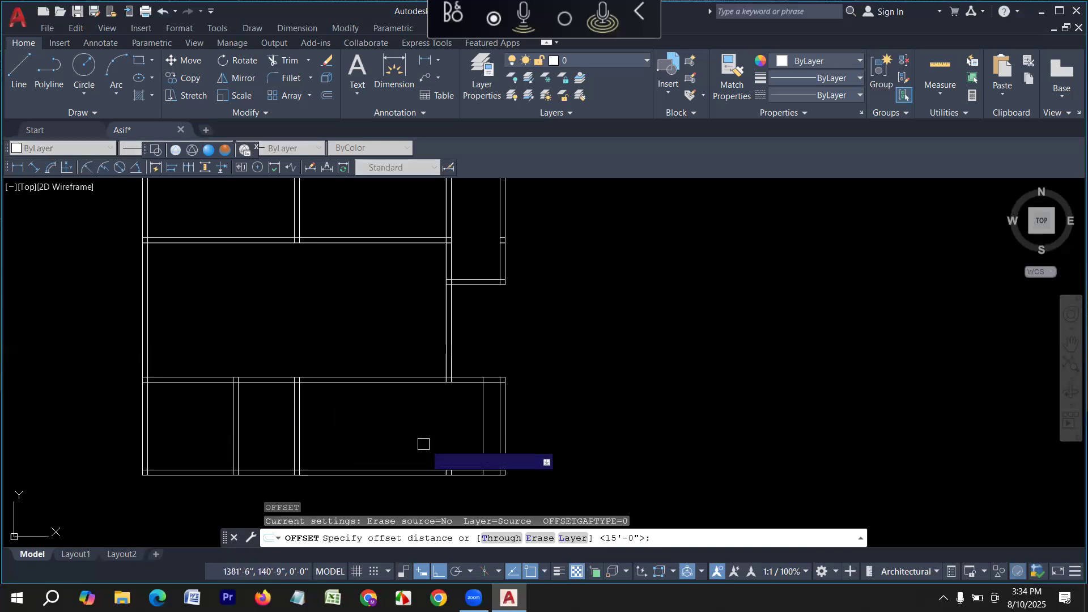
pyautogui.write('5')
pyautogui.press('Return')
pyautogui.click(482, 436)
pyautogui.click(584, 432)
pyautogui.scroll(2, 560, 437)
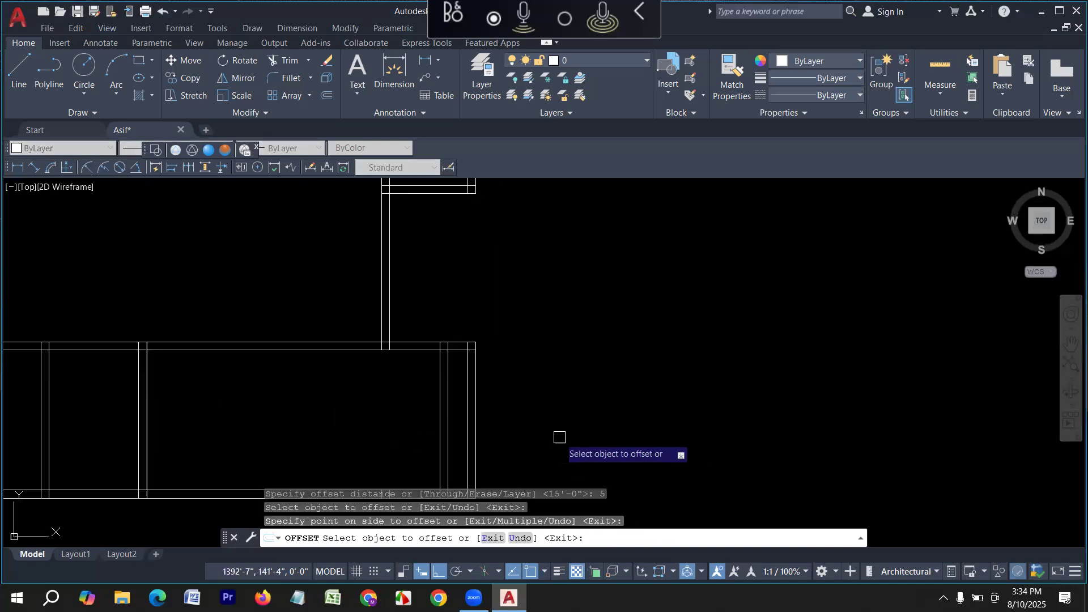
pyautogui.press('Escape')
# - Trim the horizontal wall lines between the new end wall and the old right outer wall of the bottom row
pyautogui.write('t or')
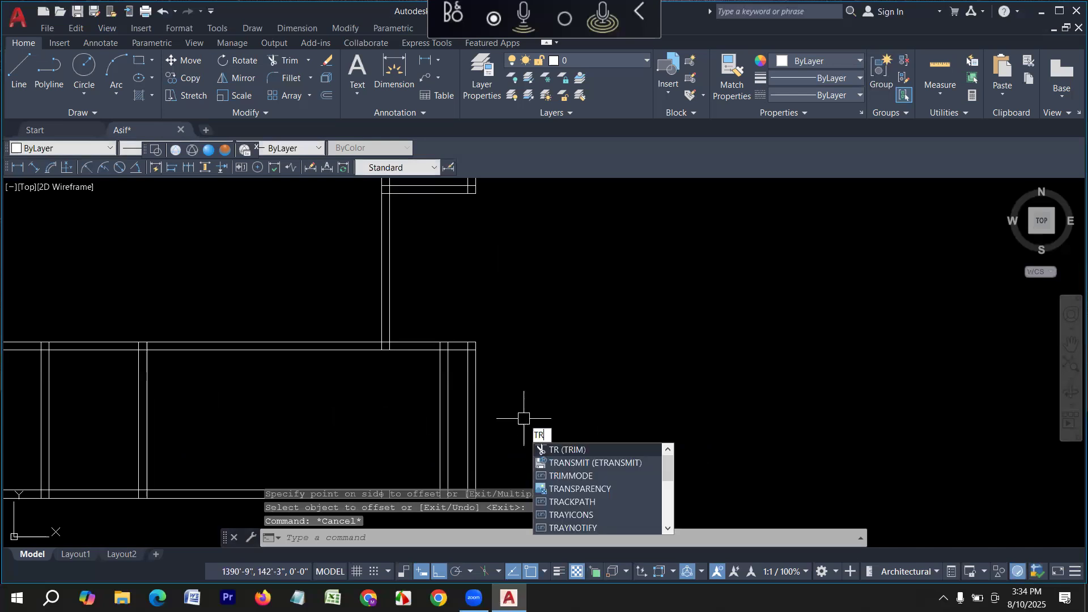
pyautogui.press('Return')
pyautogui.scroll(1, 479, 377)
pyautogui.moveTo(450, 294)
pyautogui.mouseDown()
pyautogui.moveTo(442, 353)
pyautogui.moveTo(469, 442)
pyautogui.mouseUp()
pyautogui.scroll(-4, 444, 286)
pyautogui.scroll(6, 437, 403)
pyautogui.scroll(-5, 468, 442)
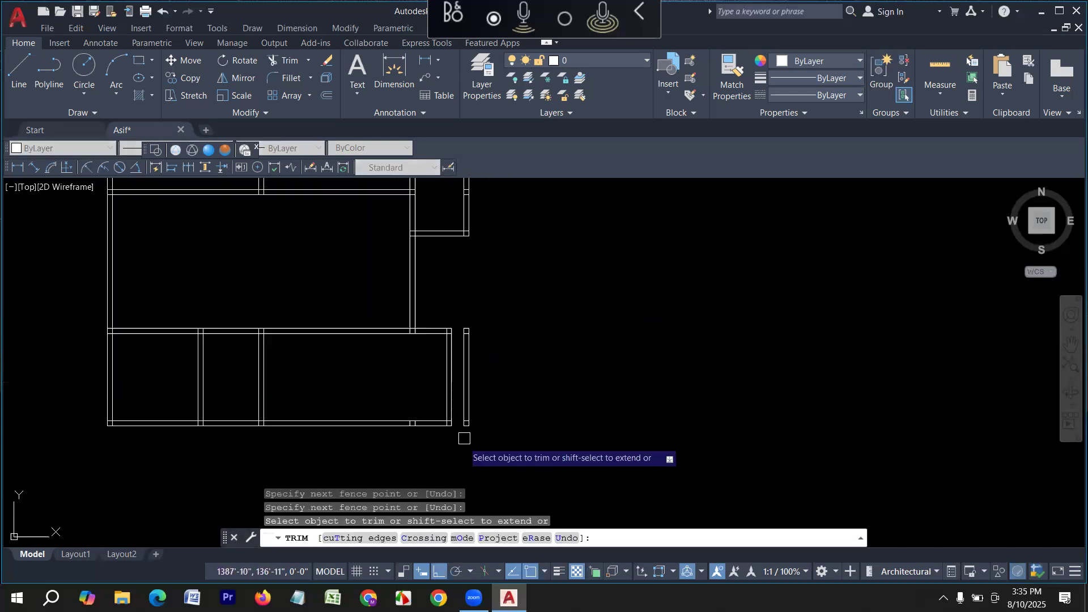
# - Delete the two leftover lines of the old right outer wall beside the bottom row
pyautogui.press('Escape')
pyautogui.click(519, 437)
pyautogui.click(462, 304)
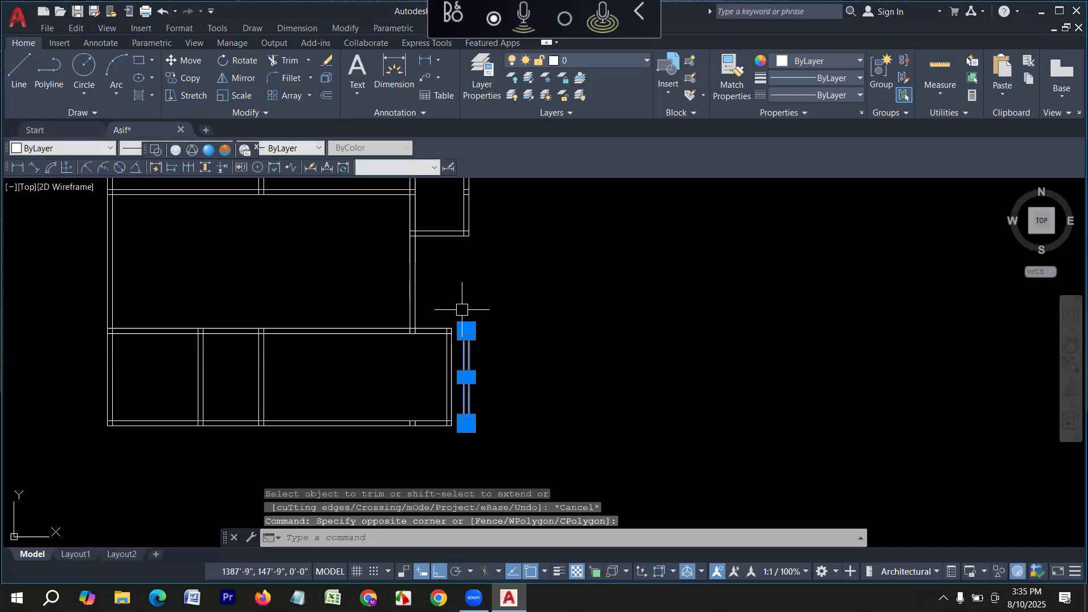
pyautogui.press('Delete')
# - Offset the inner line of the bottom row's right end wall 3'6" to the left to mark the stair landing
pyautogui.scroll(2, 467, 369)
pyautogui.scroll(-4, 437, 380)
pyautogui.scroll(4, 420, 340)
pyautogui.write('o')
pyautogui.press('Return')
pyautogui.write('3')
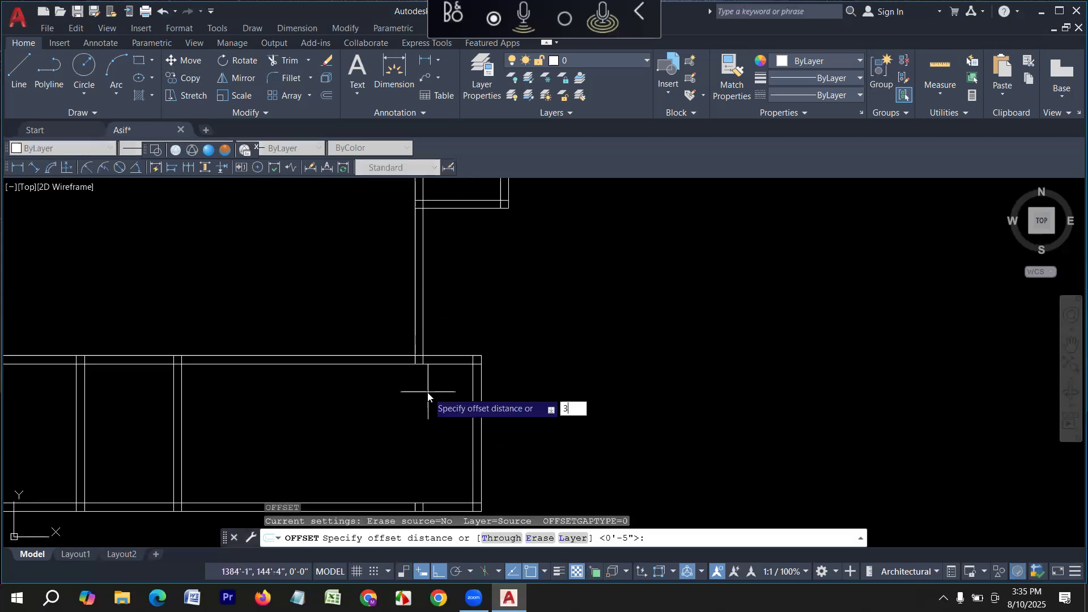
pyautogui.write("'6")
pyautogui.press('Return')
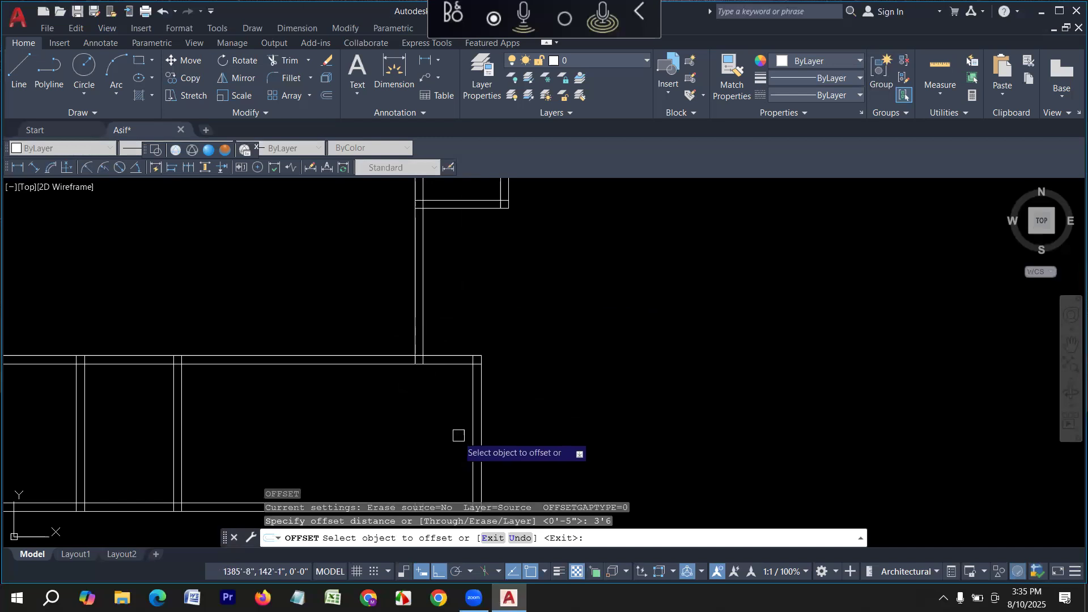
pyautogui.click(473, 437)
pyautogui.click(387, 437)
pyautogui.press('Return')
# - Offset the landing line repeatedly to the left at 10" spacing, adding nine stair tread lines
pyautogui.press('Return')
pyautogui.write('10')
pyautogui.press('Return')
pyautogui.click(404, 436)
pyautogui.click(392, 429)
pyautogui.click(390, 426)
pyautogui.click(380, 425)
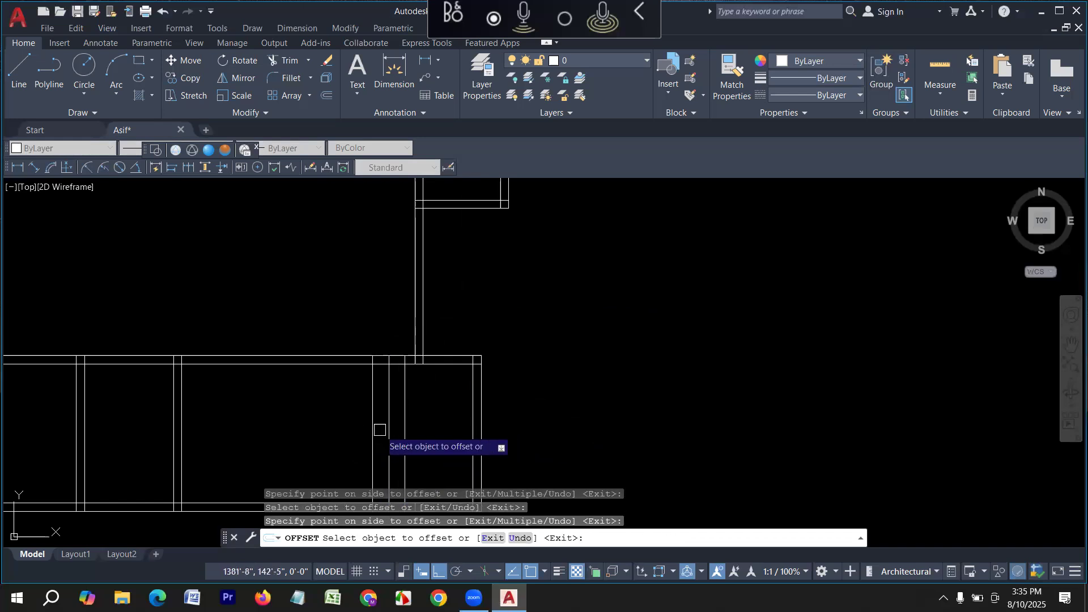
pyautogui.click(373, 425)
pyautogui.click(316, 427)
pyautogui.click(355, 424)
pyautogui.click(346, 425)
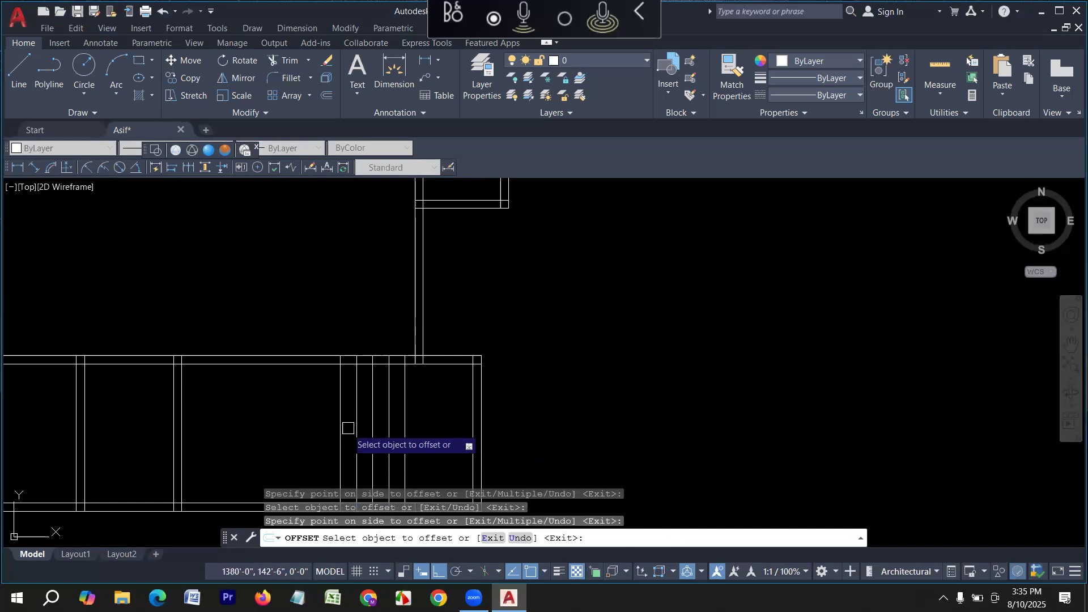
pyautogui.click(342, 420)
pyautogui.click(309, 433)
pyautogui.click(325, 427)
pyautogui.click(310, 428)
pyautogui.click(308, 427)
pyautogui.click(296, 424)
pyautogui.click(291, 422)
pyautogui.click(255, 421)
pyautogui.click(275, 420)
pyautogui.click(255, 418)
pyautogui.scroll(-2, 327, 372)
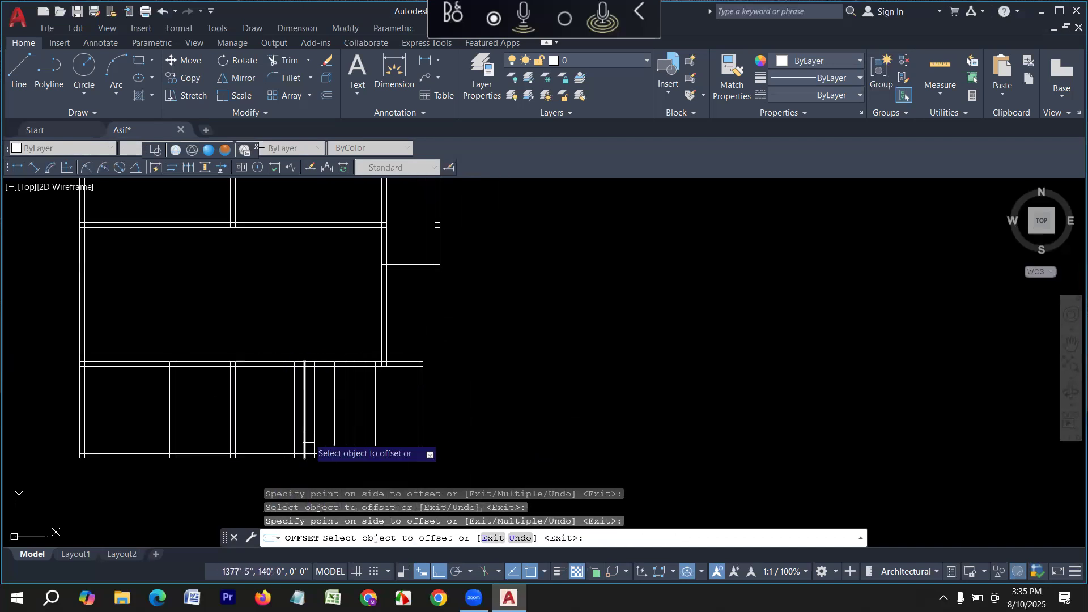
pyautogui.press('Escape')
# - Draw a horizontal line through the stair treads' midpoints, from the leftmost tread line to the landing line
pyautogui.write('l')
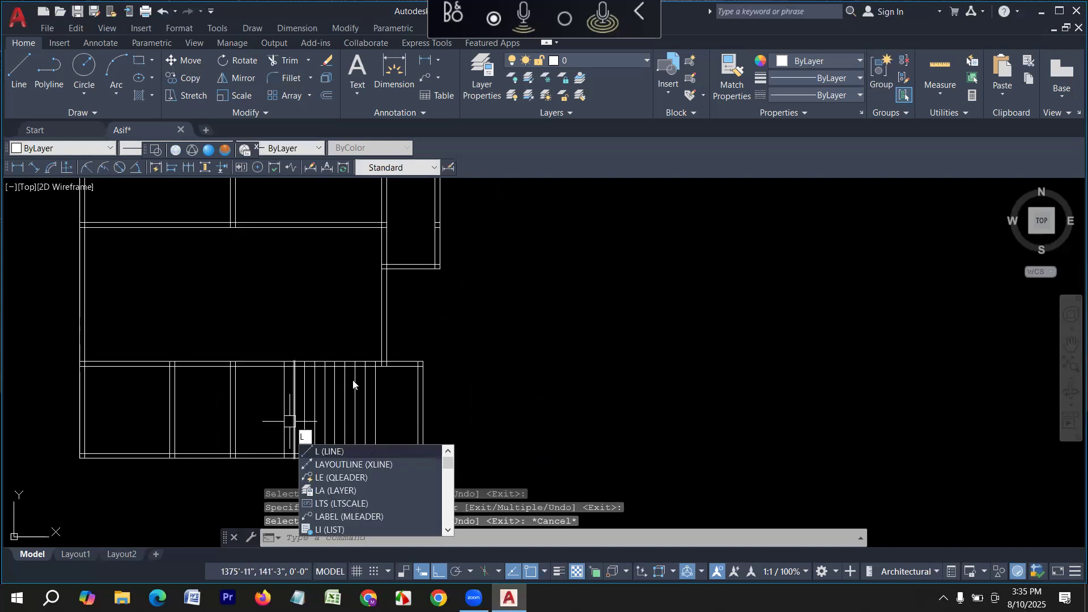
pyautogui.press('Escape')
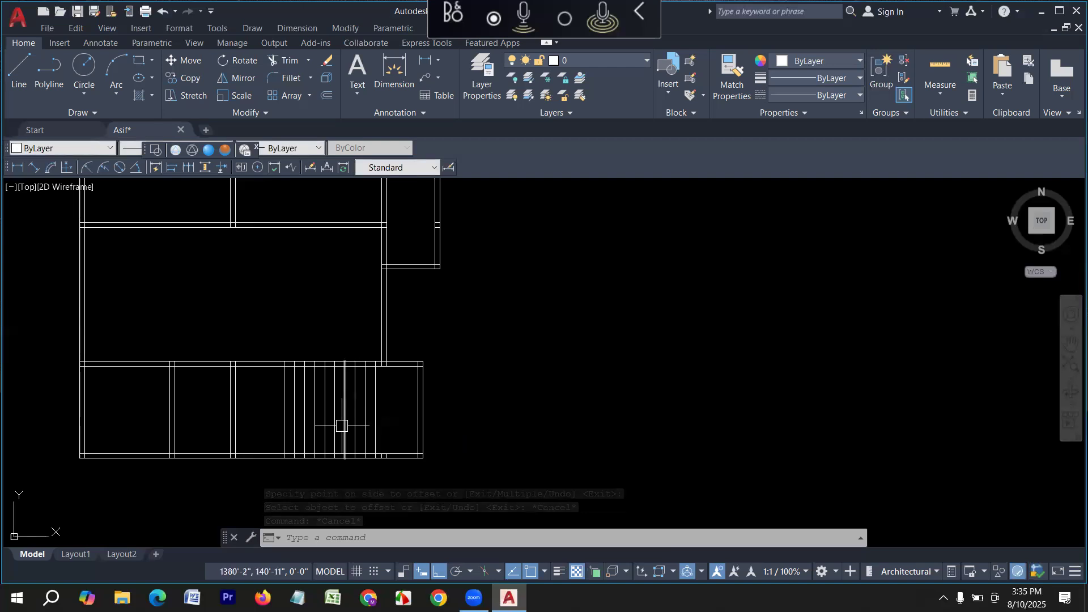
pyautogui.scroll(2, 342, 426)
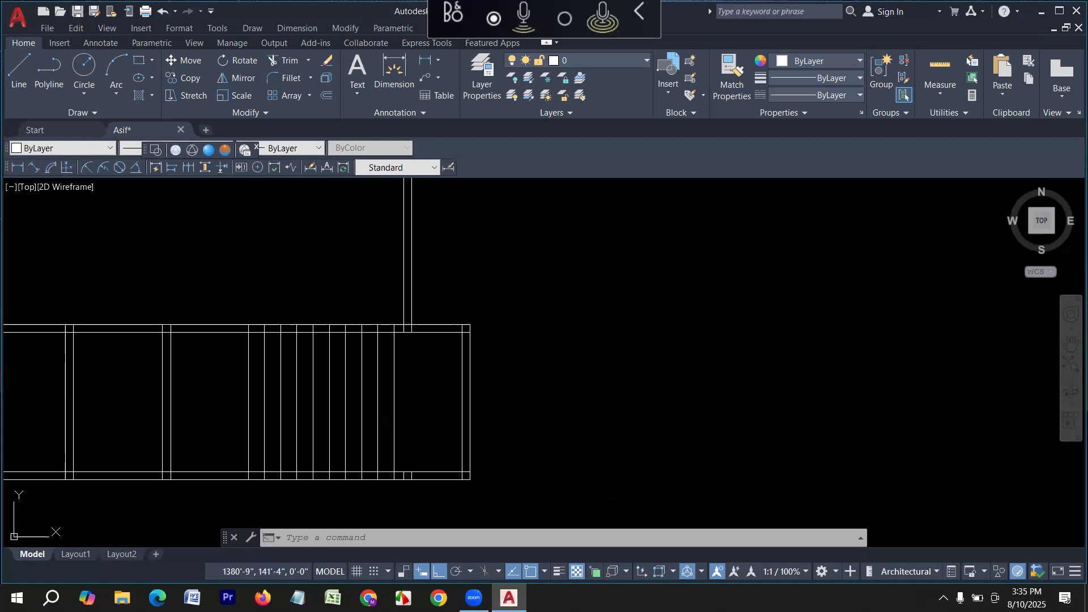
pyautogui.write('l')
pyautogui.press('Return')
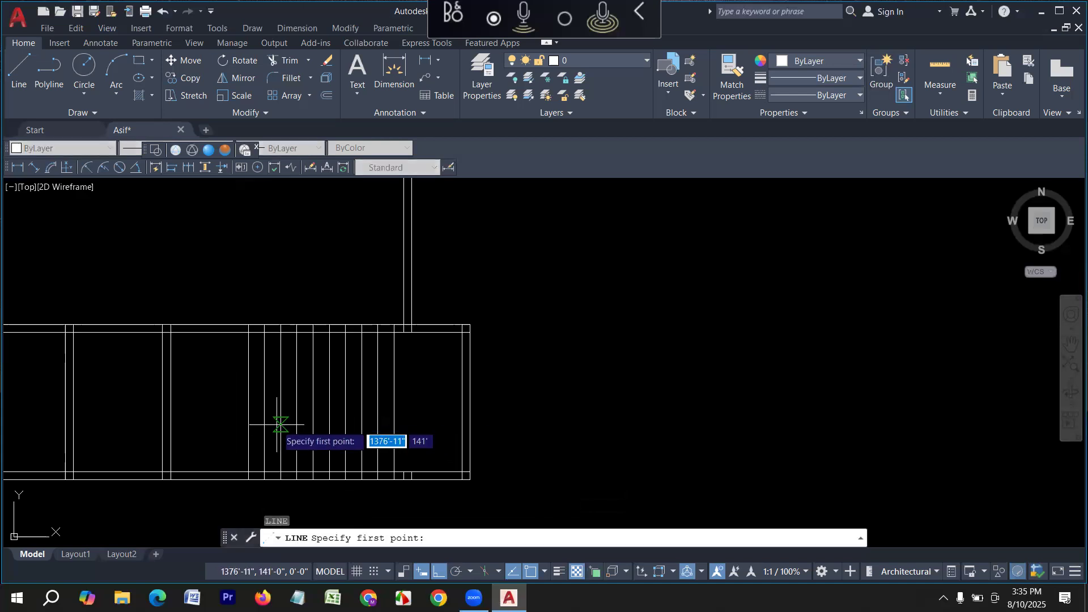
pyautogui.click(248, 403)
pyautogui.click(396, 403)
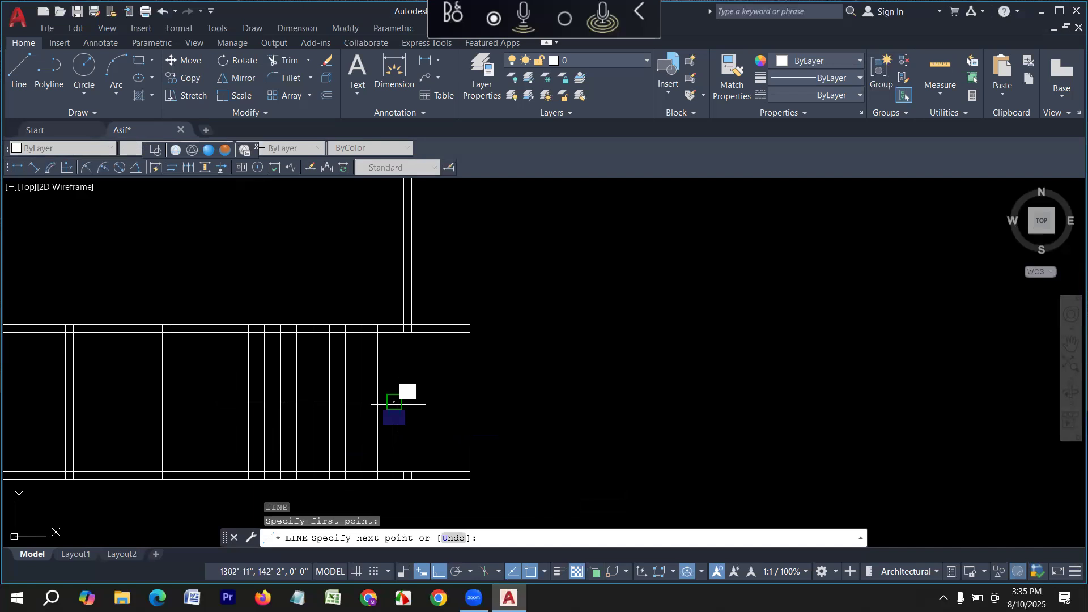
pyautogui.press('Return')
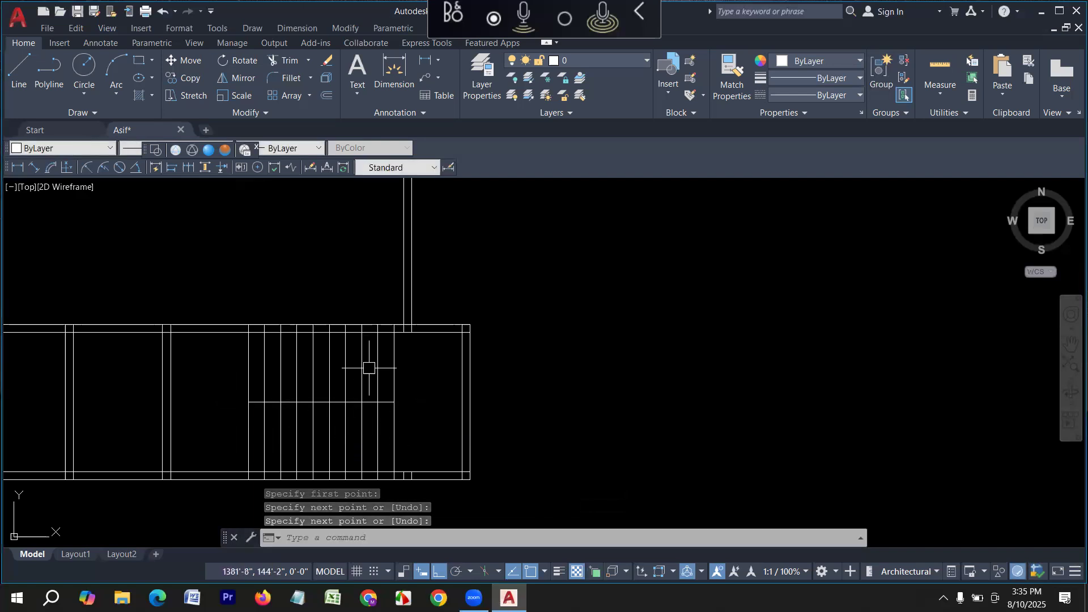
# - Offset the stairs' horizontal centre line 3" to both sides and erase the original centre line
pyautogui.write('o')
pyautogui.press('Return')
pyautogui.write('3')
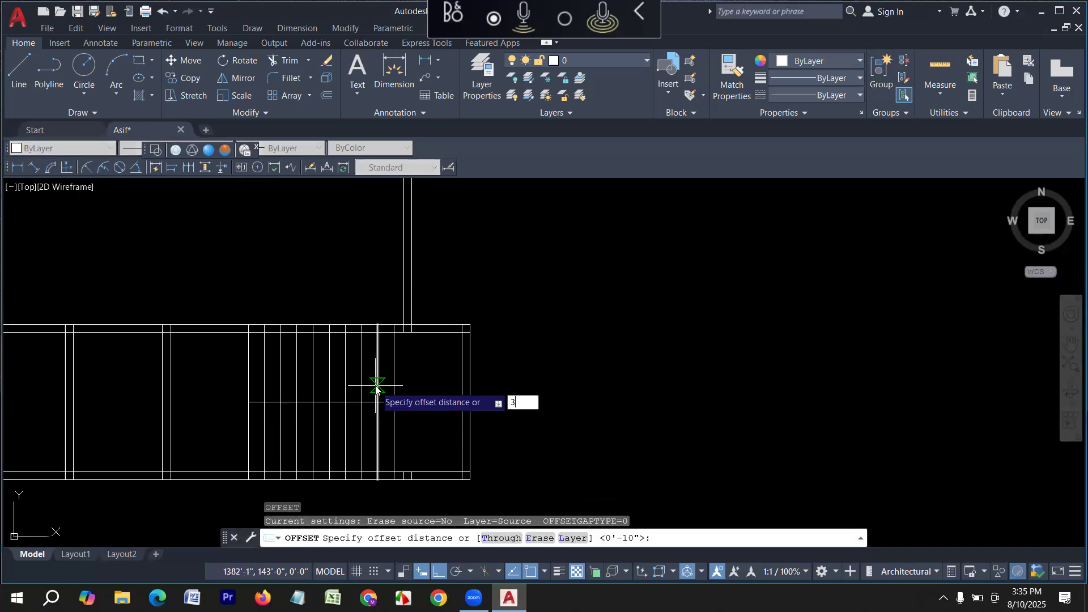
pyautogui.press('Return')
pyautogui.scroll(5, 331, 404)
pyautogui.click(345, 397)
pyautogui.click(340, 448)
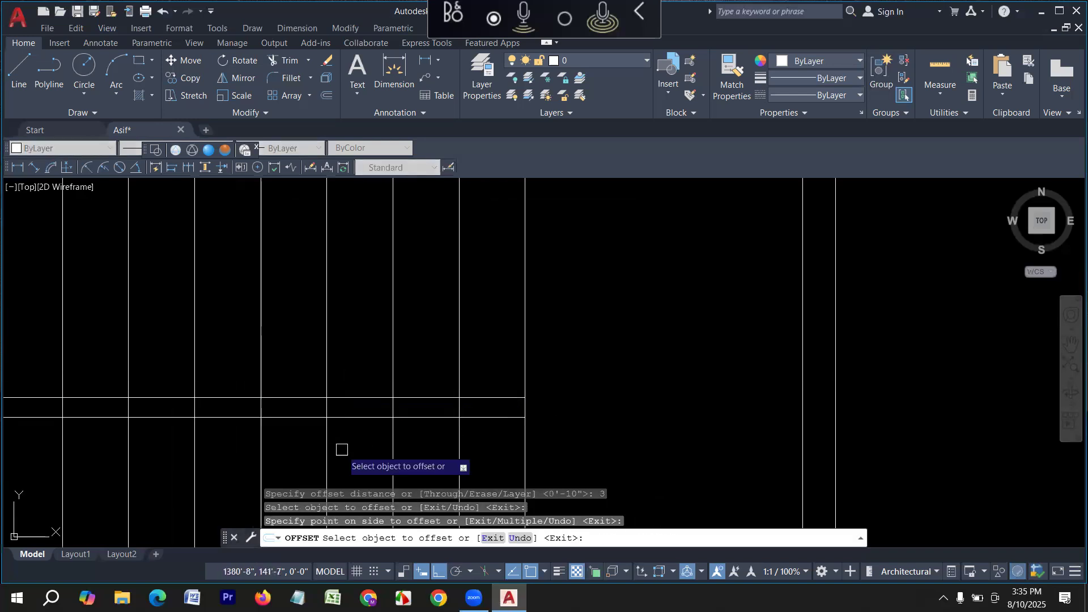
pyautogui.click(350, 397)
pyautogui.click(354, 375)
pyautogui.press('Escape')
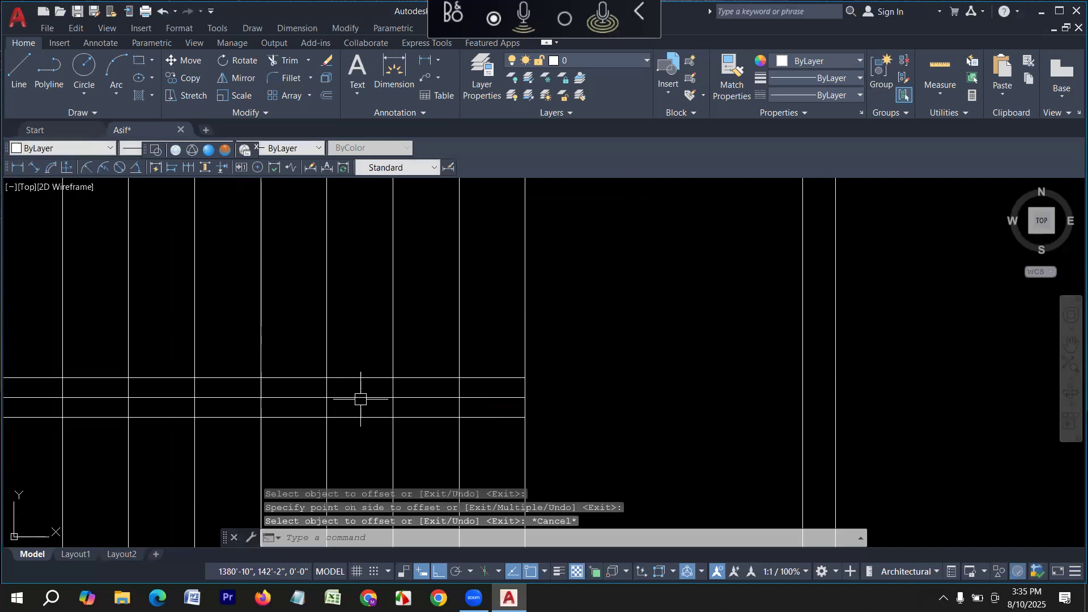
pyautogui.click(361, 396)
pyautogui.press('Delete')
# - Trim all tread line segments lying between the two horizontal lines in the middle of the stairs
pyautogui.scroll(-4, 499, 402)
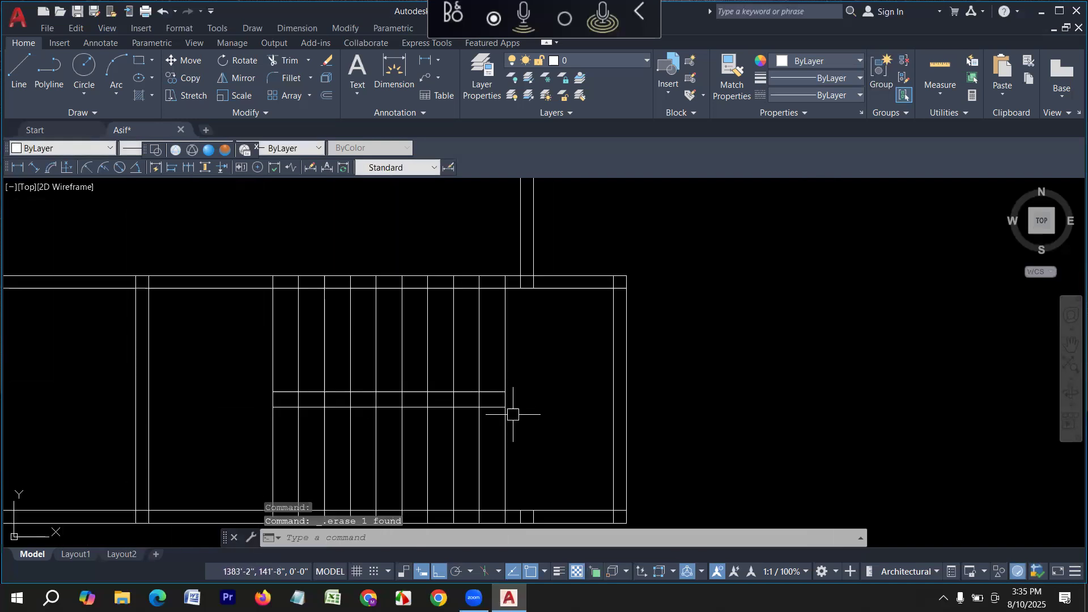
pyautogui.write('tr')
pyautogui.press('Return')
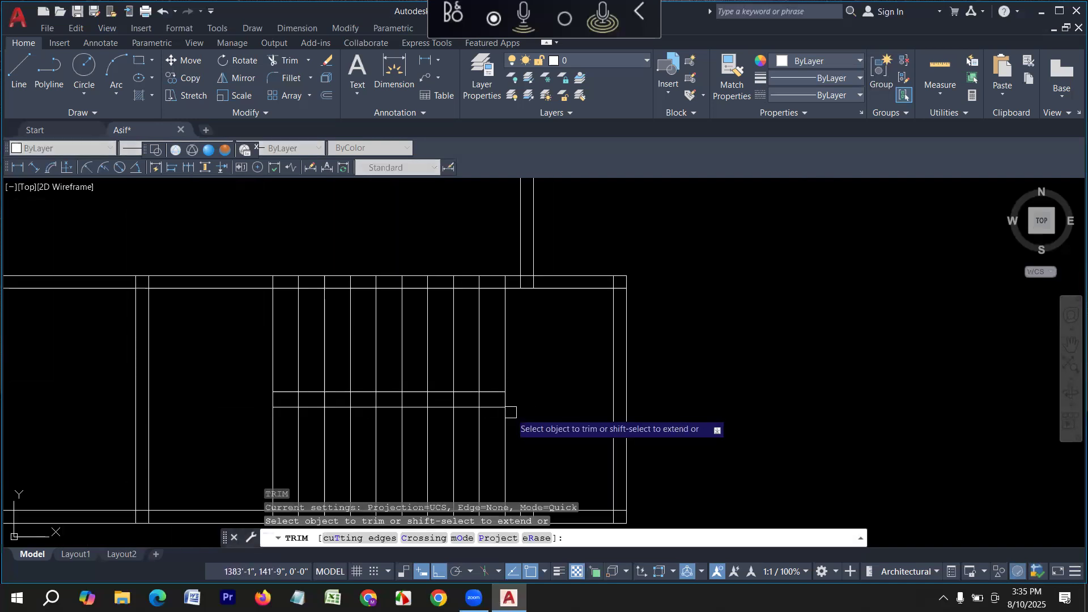
pyautogui.scroll(5, 479, 401)
pyautogui.click(247, 386)
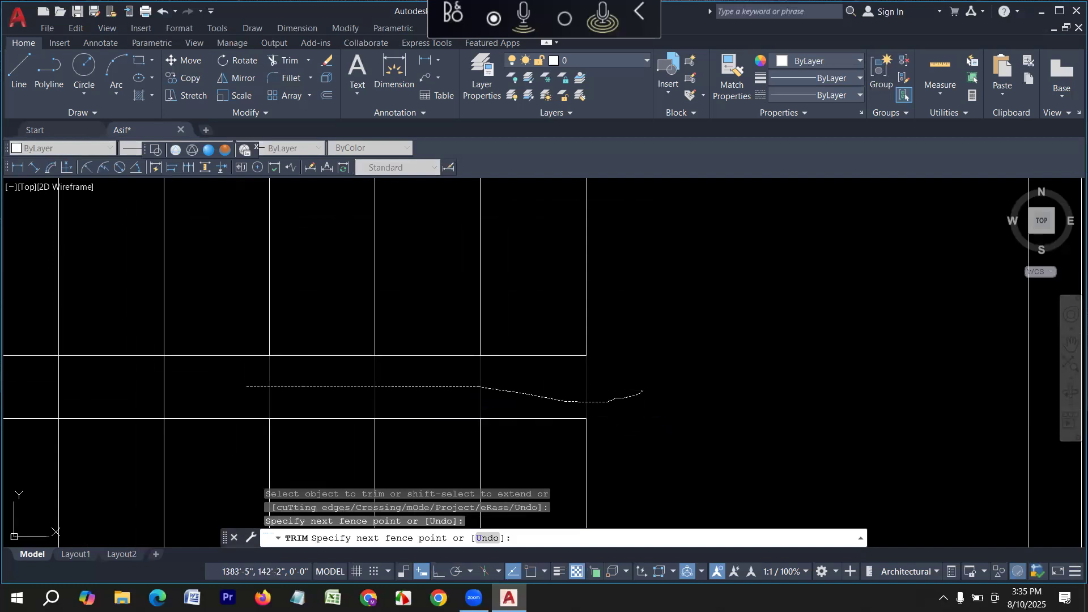
pyautogui.scroll(-3, 571, 418)
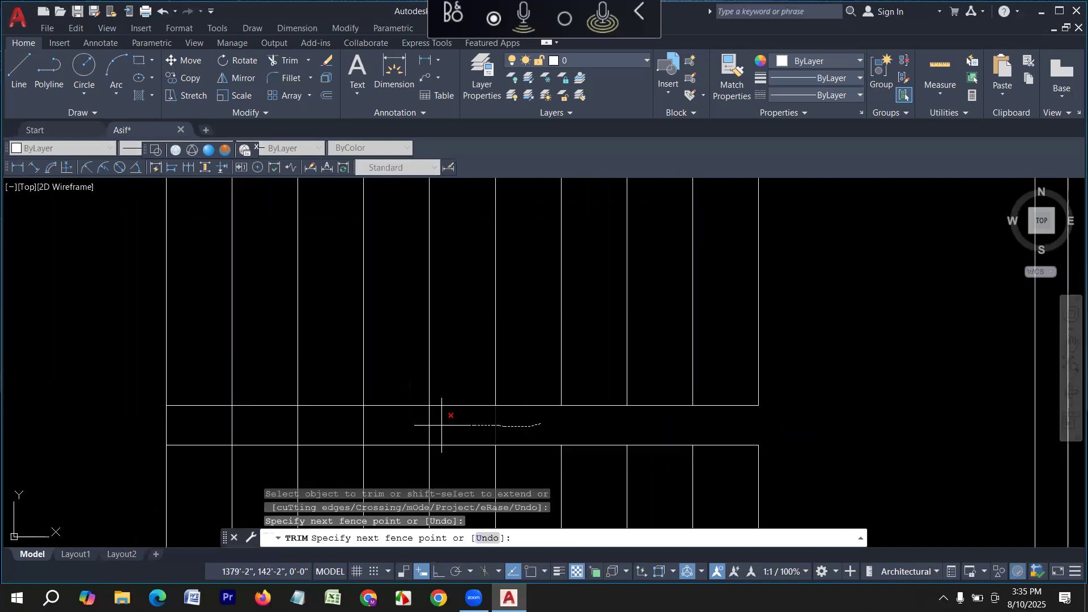
pyautogui.press('Return')
pyautogui.scroll(-3, 431, 438)
pyautogui.press('Escape')
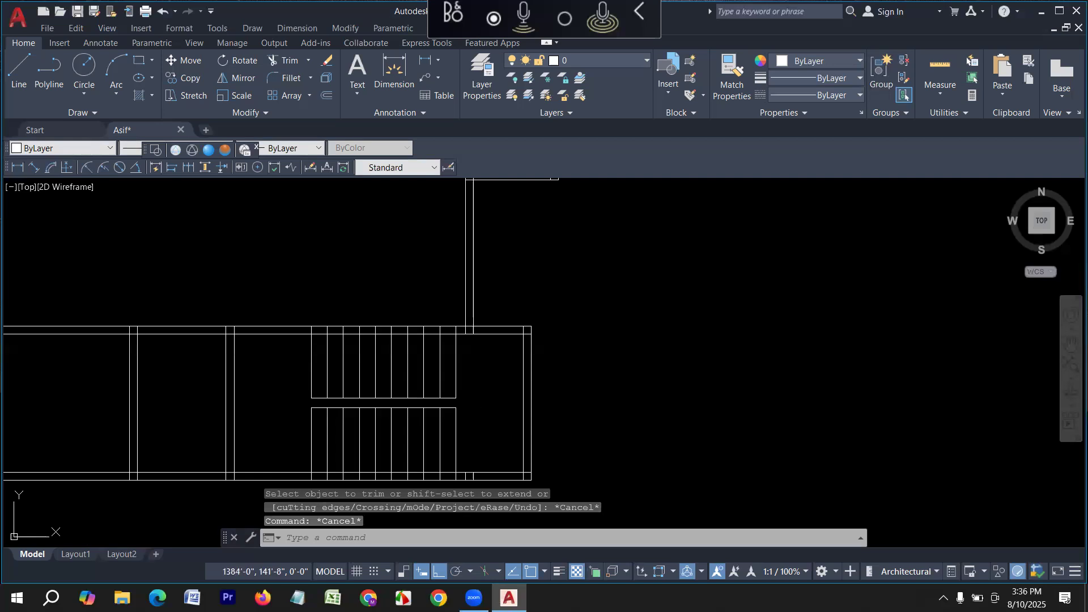
# - Draw a rectangle around the gap between the two stair flights, from the leftmost tread line to the landing line
pyautogui.write('rec')
pyautogui.press('Return')
pyautogui.scroll(3, 347, 411)
pyautogui.click(255, 376)
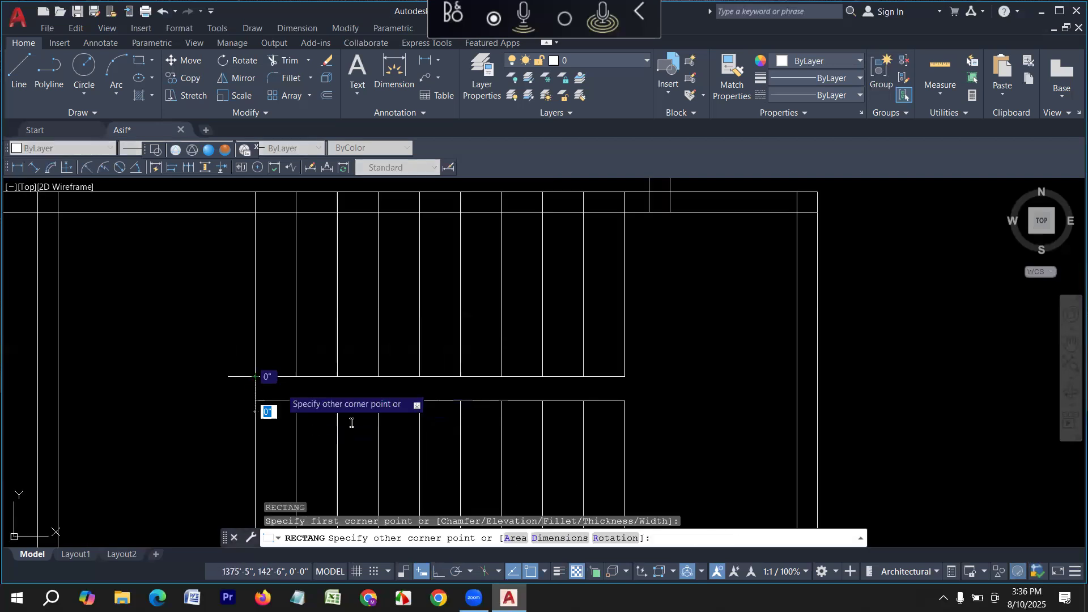
pyautogui.click(625, 401)
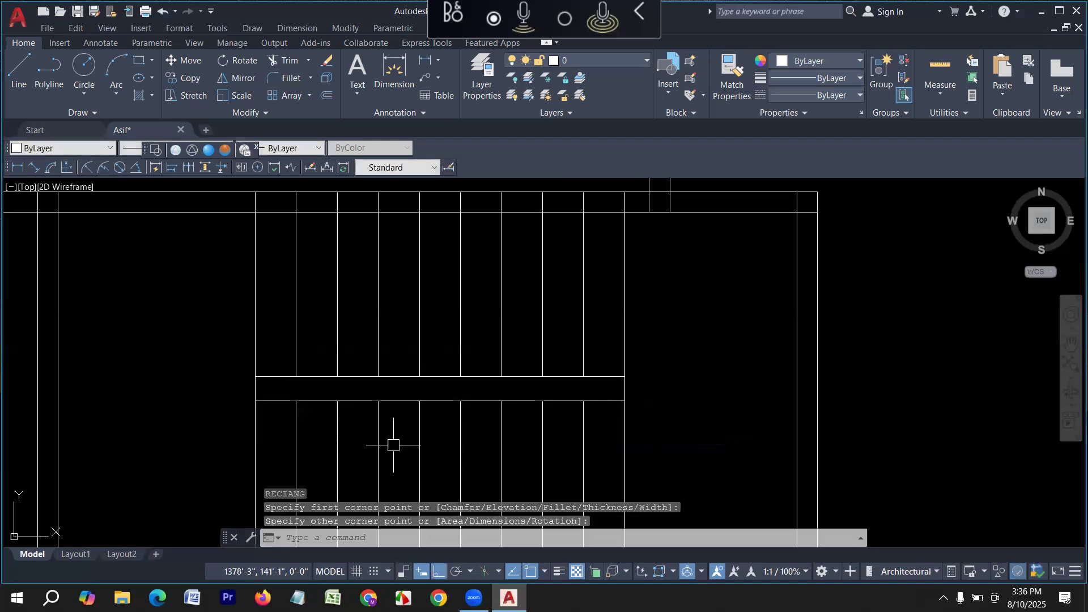
pyautogui.scroll(-2, 393, 445)
pyautogui.press('Escape')
pyautogui.press('Escape')
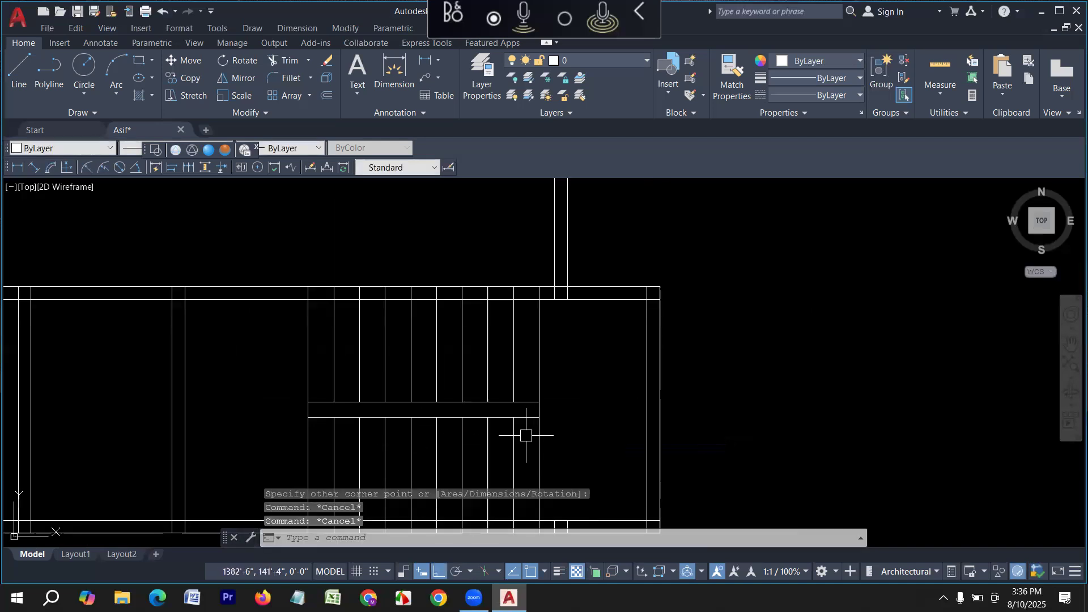
# - Offset the rectangle between the stair flights 1.5" outward
pyautogui.write('o')
pyautogui.press('Return')
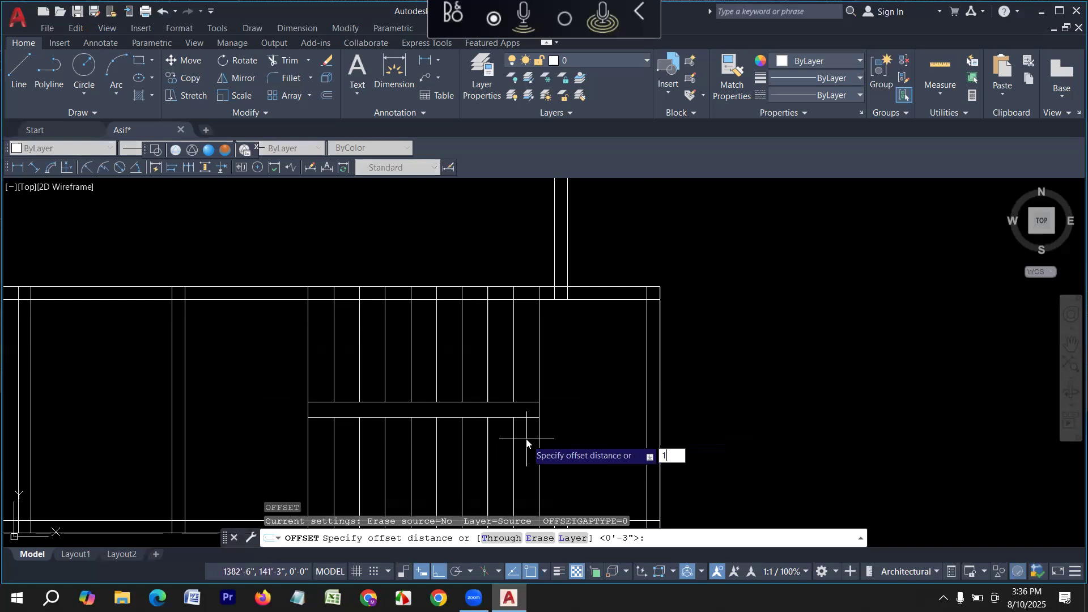
pyautogui.write('1.5')
pyautogui.press('Return')
pyautogui.scroll(3, 498, 418)
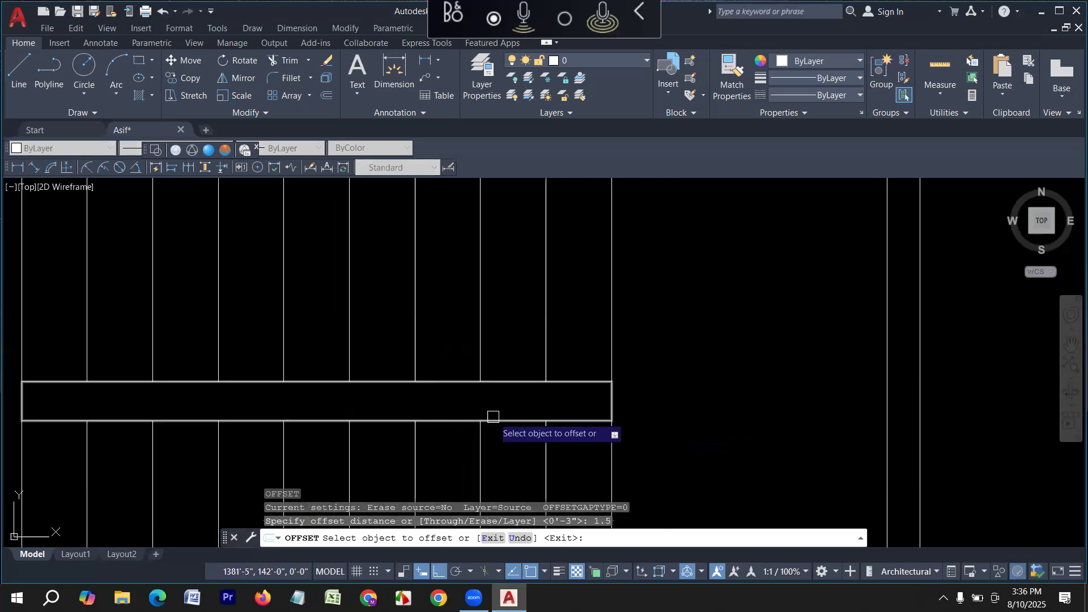
pyautogui.click(492, 420)
pyautogui.click(464, 432)
pyautogui.scroll(-5, 624, 459)
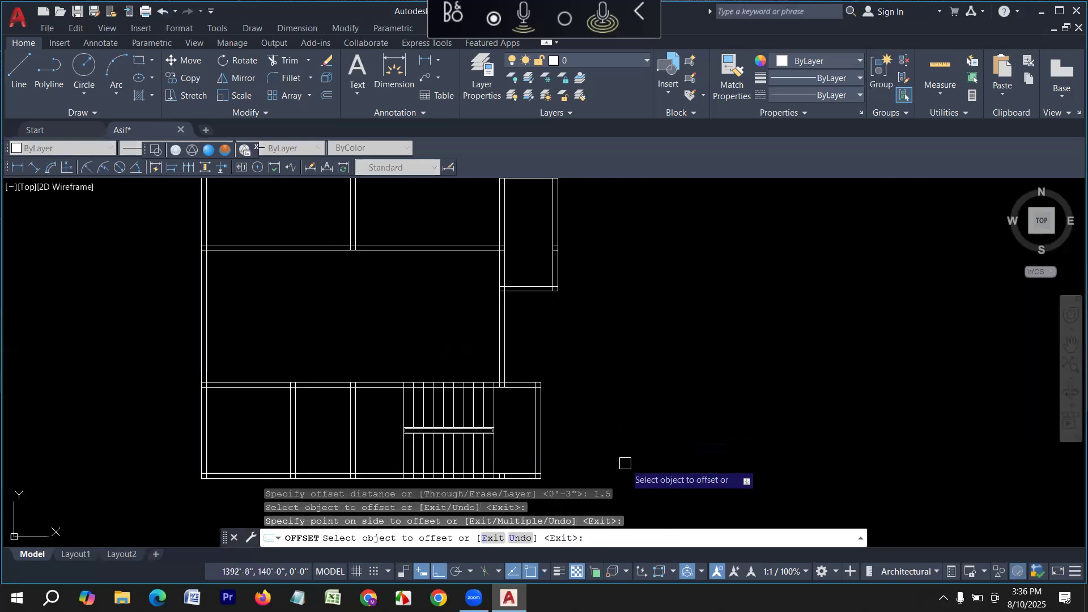
pyautogui.press('Escape')
pyautogui.scroll(-4, 421, 452)
pyautogui.scroll(2, 526, 422)
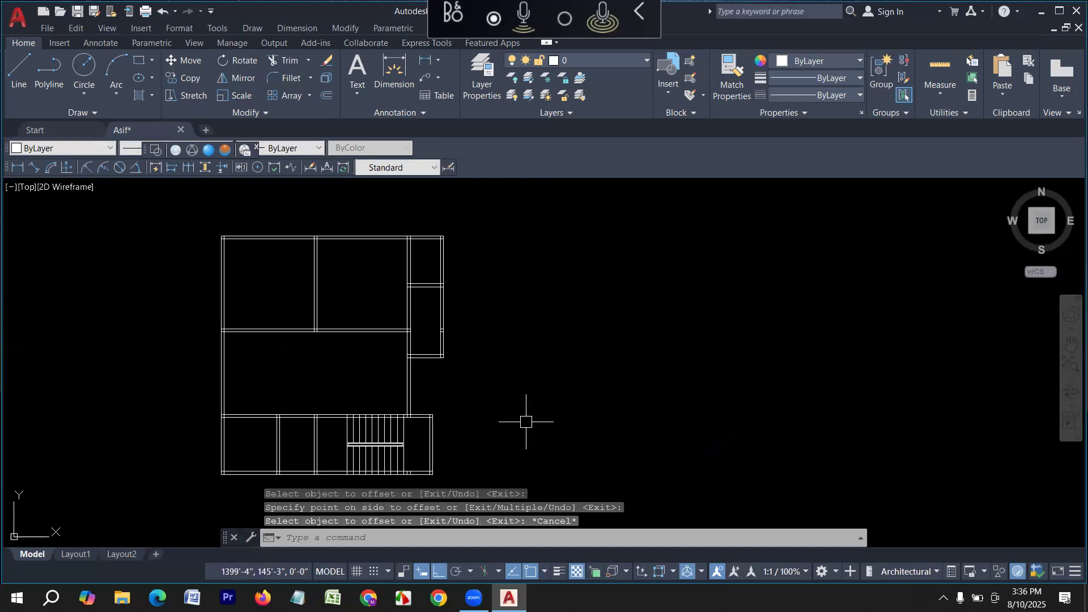
pyautogui.moveTo(540, 426); pyautogui.dragTo(472, 425, button='middle')
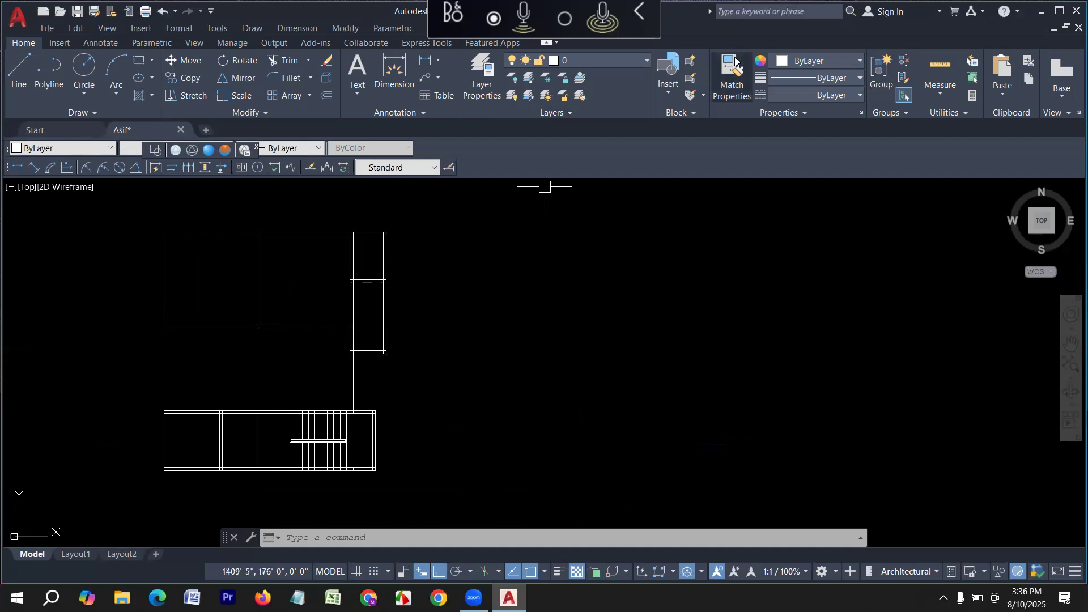
# - Set the current object colour to magenta
pyautogui.click(799, 61)
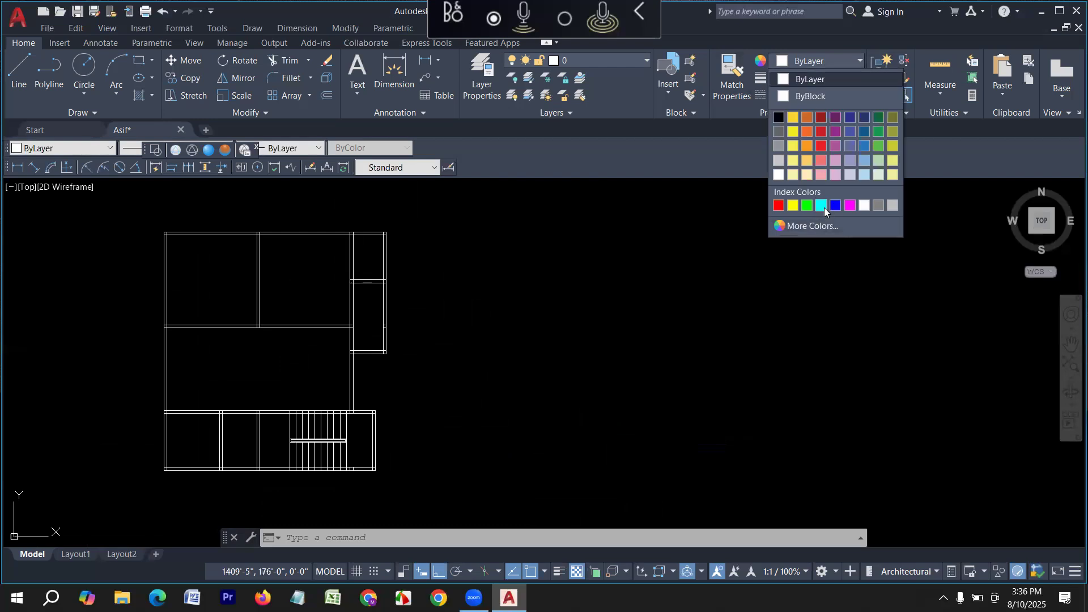
pyautogui.click(779, 206)
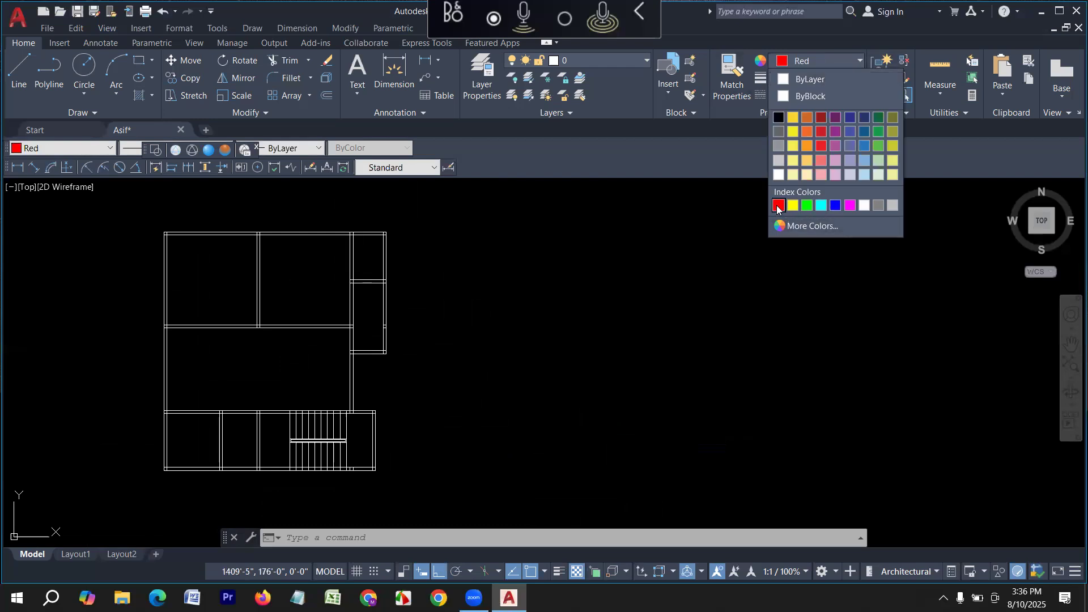
pyautogui.click(825, 62)
pyautogui.click(850, 206)
pyautogui.click(535, 276)
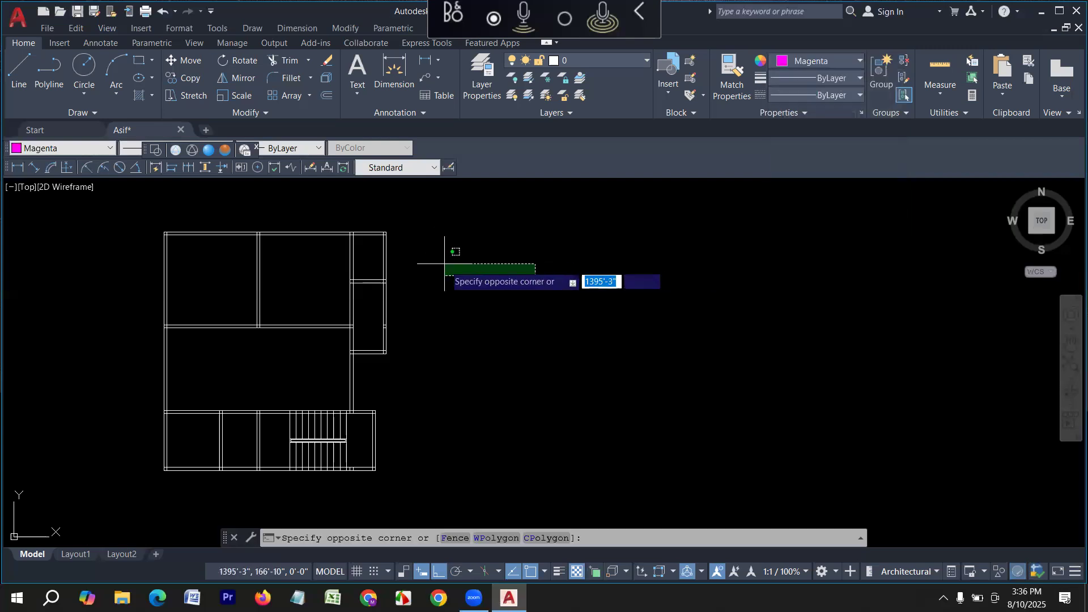
pyautogui.moveTo(449, 227); pyautogui.dragTo(462, 289, button='middle')
pyautogui.scroll(2, 462, 289)
pyautogui.press('Escape')
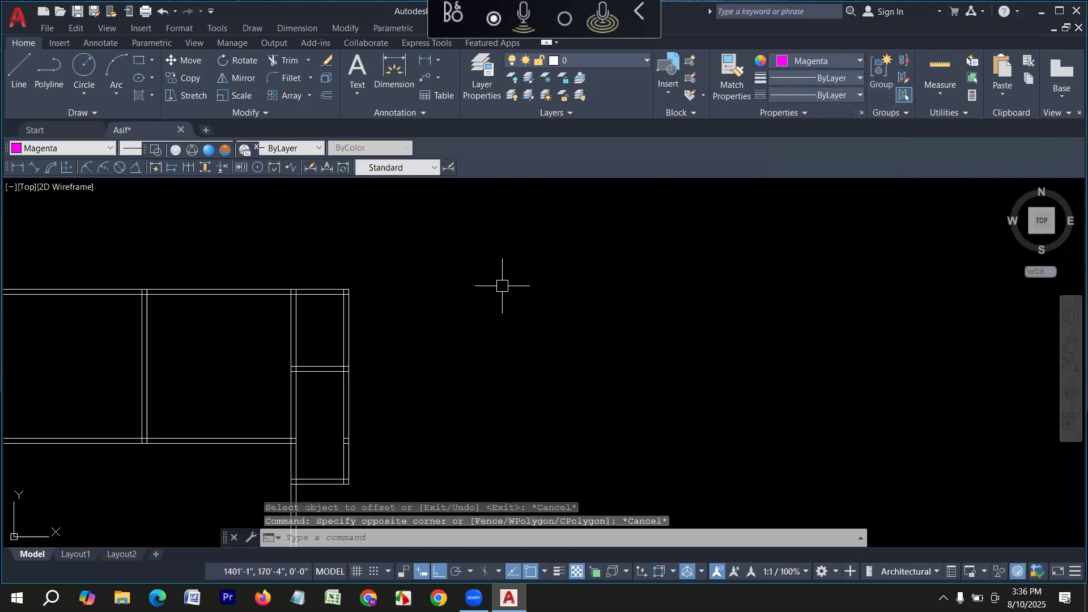
# - Draw a 10" by 10" column square in the empty space beyond the plan's upper right corner
pyautogui.write('re')
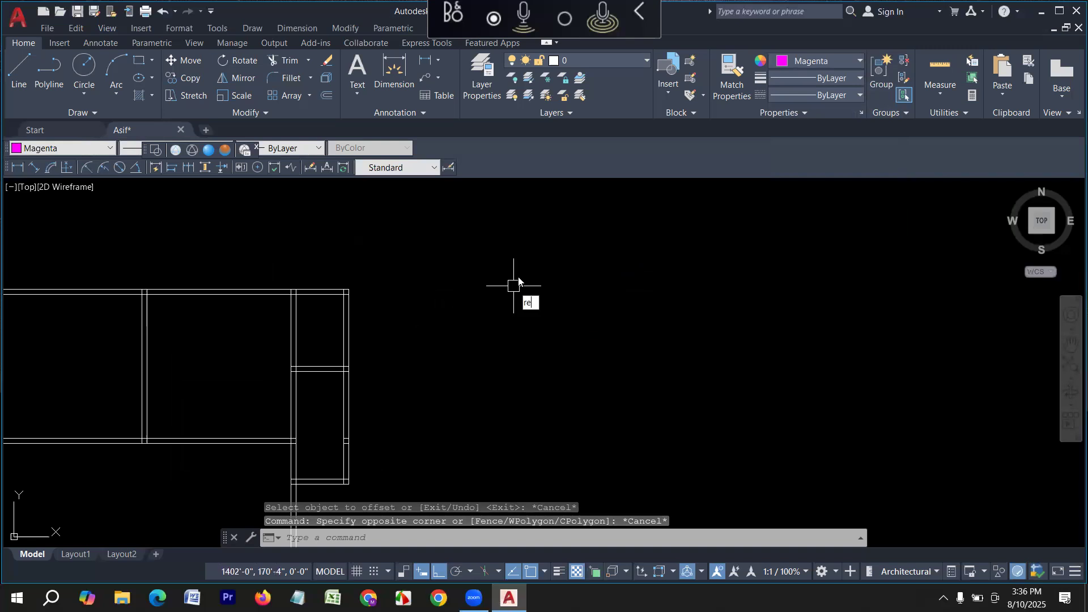
pyautogui.write('c')
pyautogui.press('Return')
pyautogui.click(401, 280)
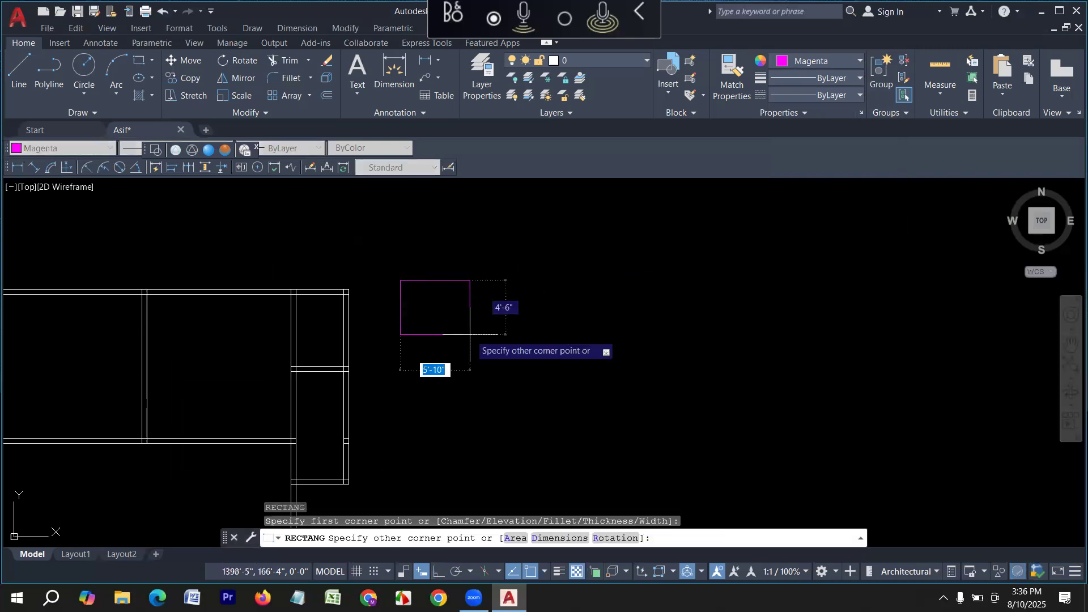
pyautogui.write('10')
pyautogui.press('Tab')
pyautogui.write('10')
pyautogui.press('Return')
pyautogui.press('Return')
pyautogui.click(429, 315)
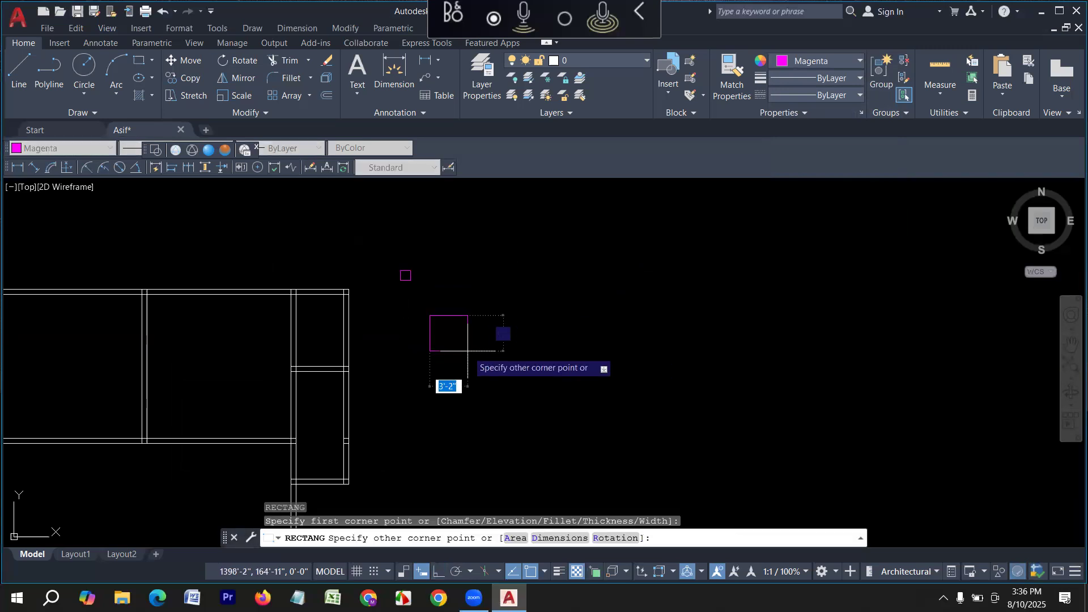
pyautogui.press('Escape')
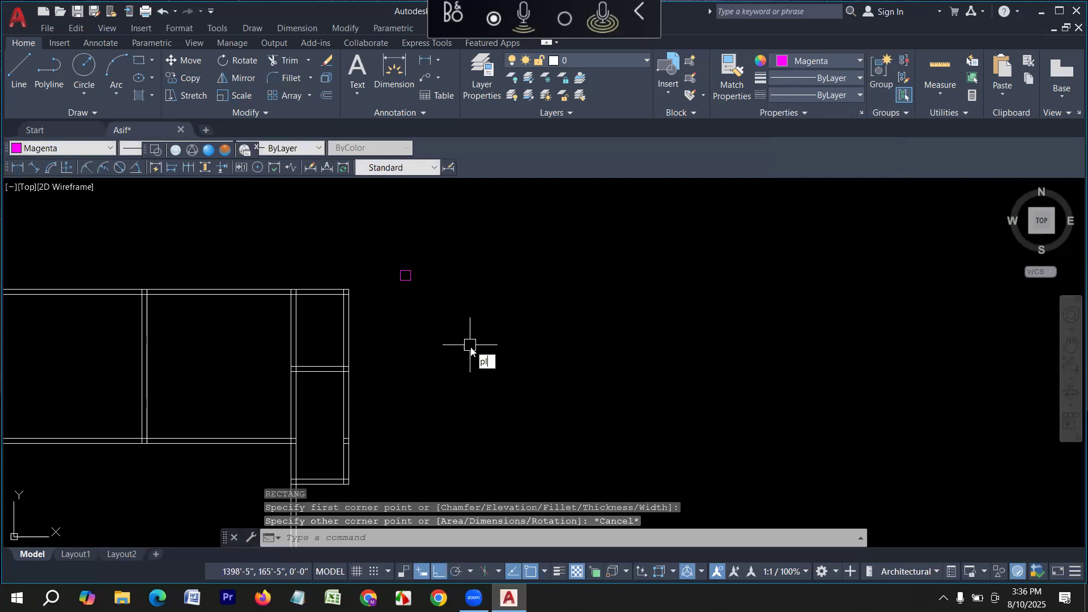
# - Draw a closed polyline rectangle 12" wide and 15" high in the empty space below the column square
pyautogui.press('Return')
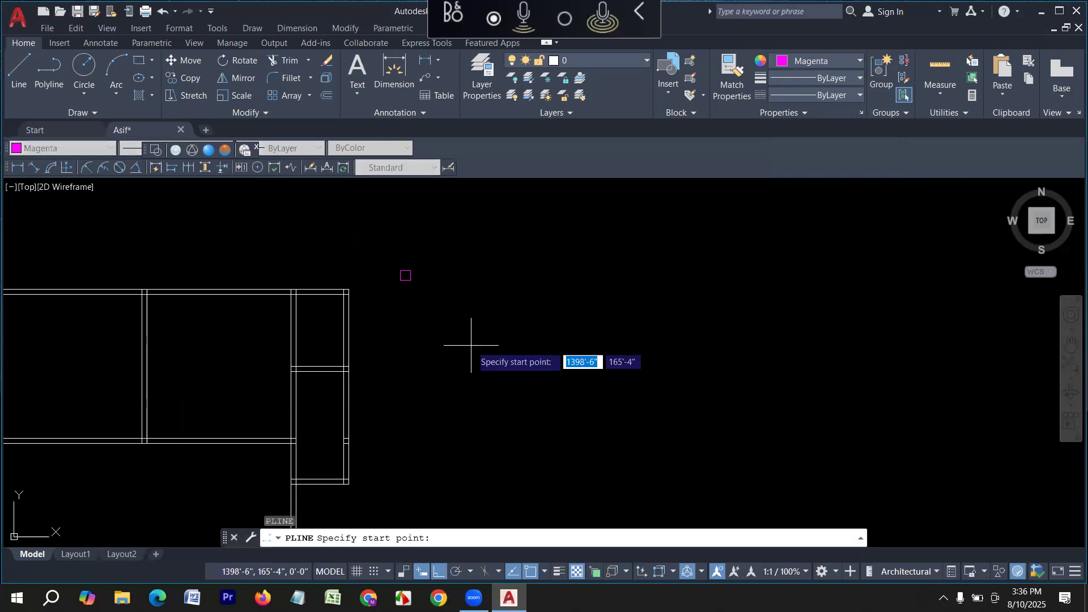
pyautogui.click(453, 347)
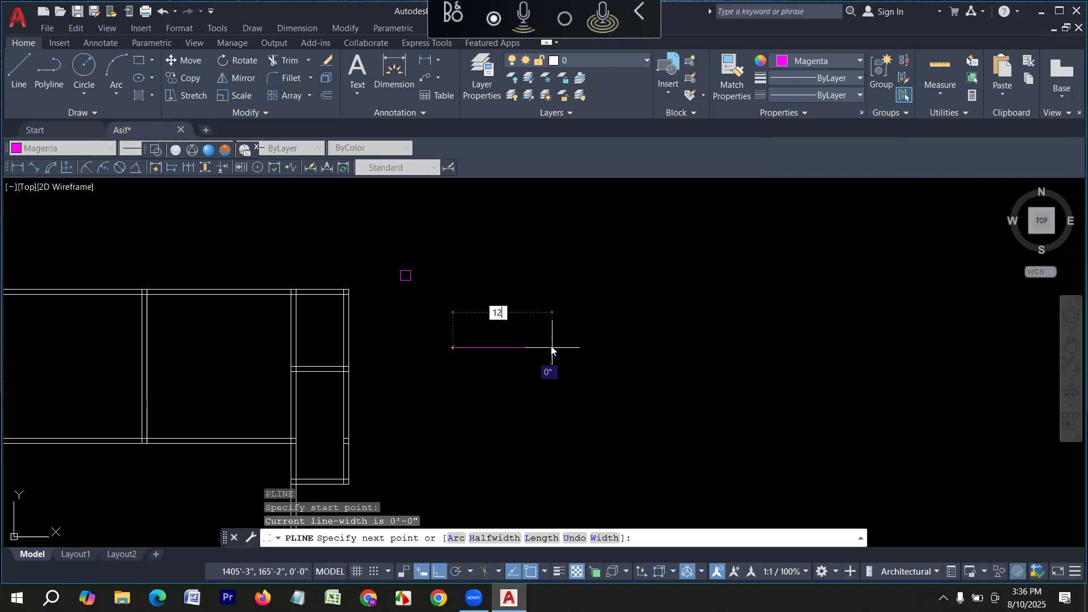
pyautogui.write('12')
pyautogui.press('Return')
pyautogui.write('15')
pyautogui.press('Return')
pyautogui.write('12')
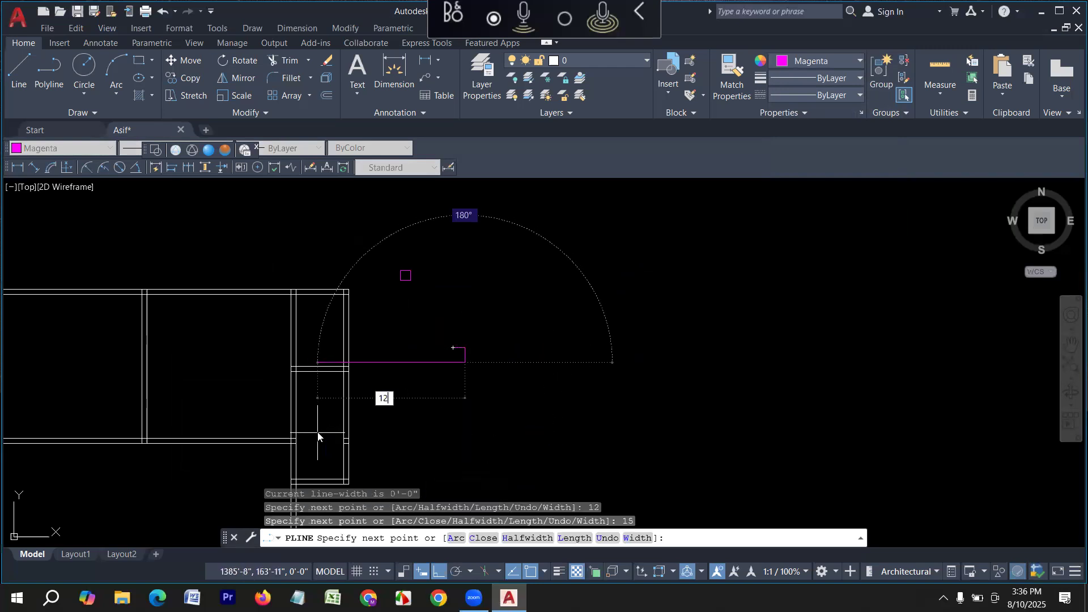
pyautogui.press('Return')
pyautogui.scroll(2, 452, 350)
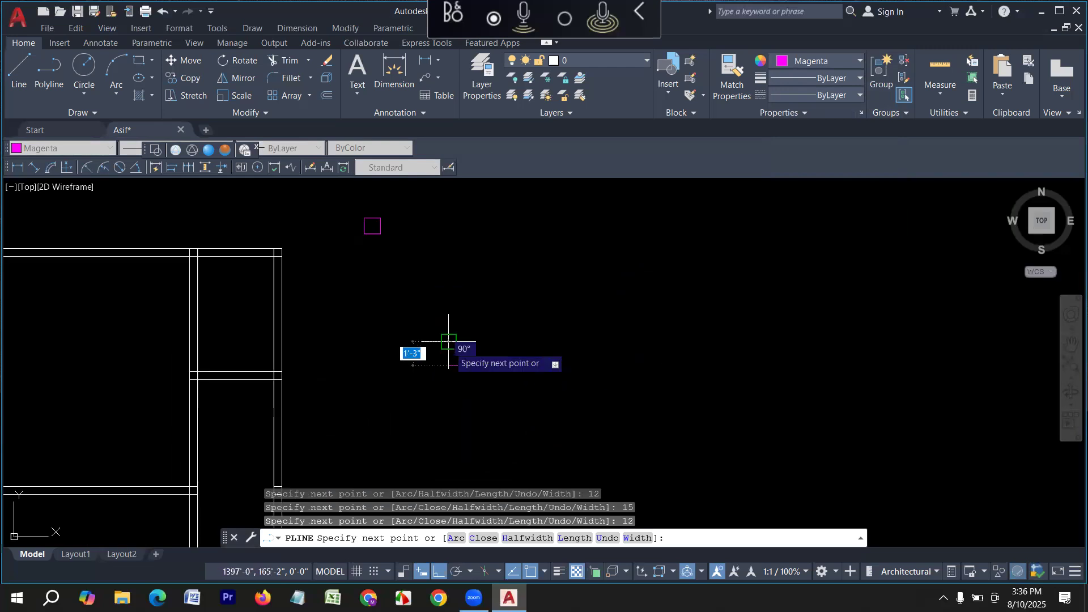
pyautogui.click(450, 351)
pyautogui.press('Return')
# - Erase the 12" by 15" polyline rectangle
pyautogui.moveTo(343, 301); pyautogui.dragTo(372, 303, button='middle')
pyautogui.click(515, 383)
pyautogui.click(453, 316)
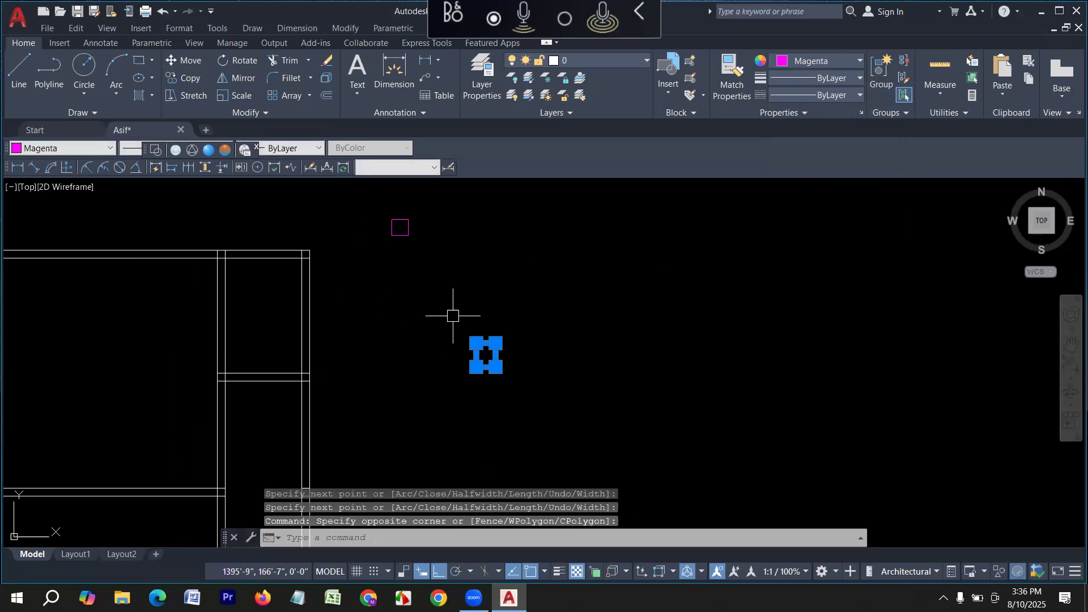
pyautogui.press('Delete')
pyautogui.scroll(-4, 509, 328)
pyautogui.scroll(2, 432, 327)
# - Try to copy the 10" square using the plan's upper left outer wall corner as the base point
pyautogui.click(502, 303)
pyautogui.click(434, 243)
pyautogui.write('cp')
pyautogui.press('Return')
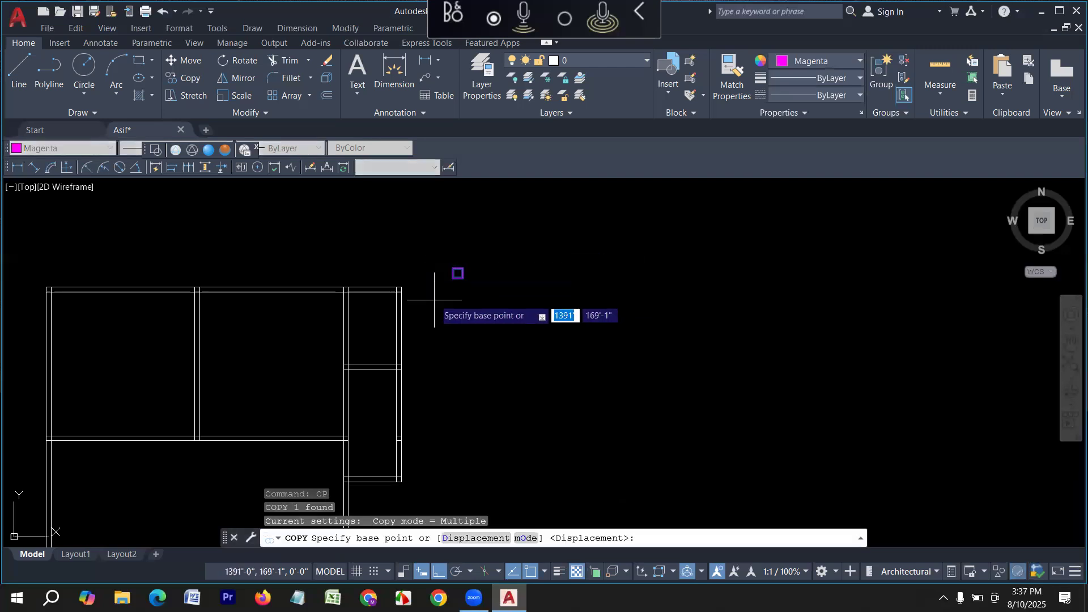
pyautogui.moveTo(195, 279); pyautogui.dragTo(260, 308, button='middle')
pyautogui.scroll(4, 187, 298)
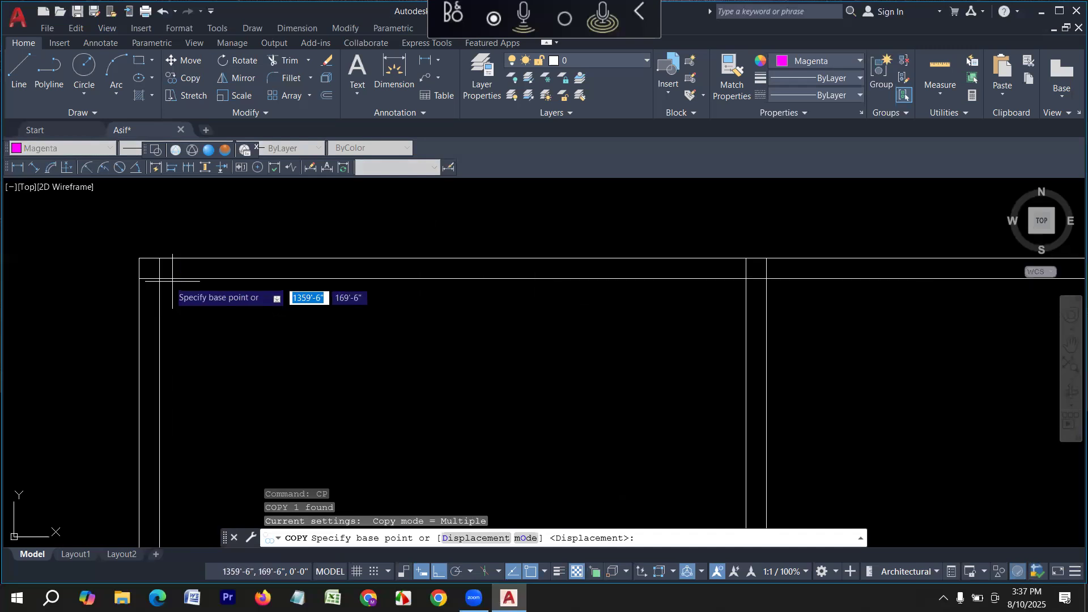
pyautogui.click(139, 258)
pyautogui.click(140, 259)
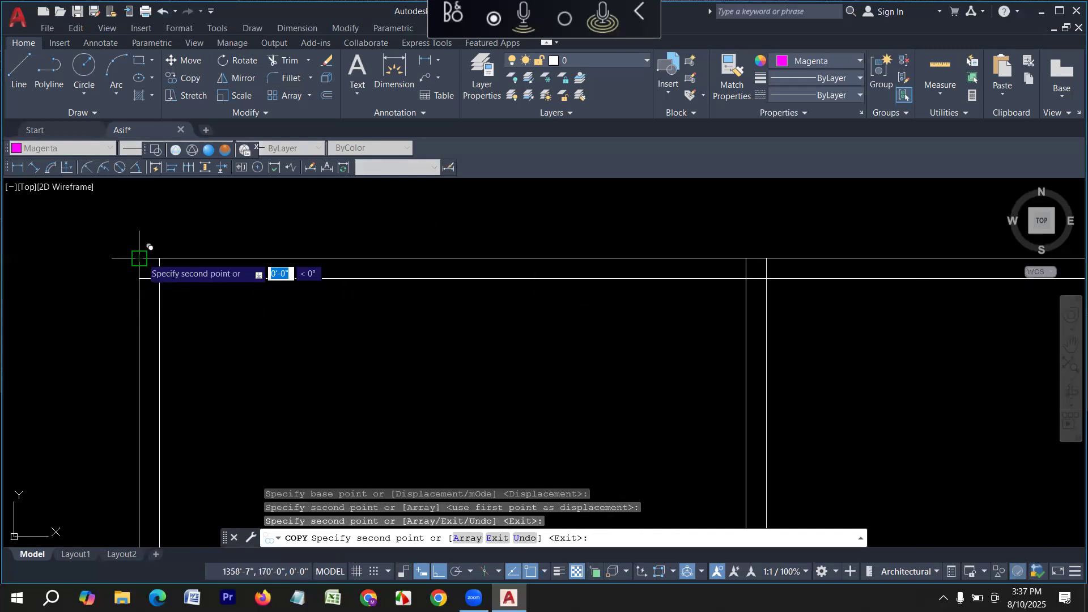
pyautogui.scroll(-6, 149, 252)
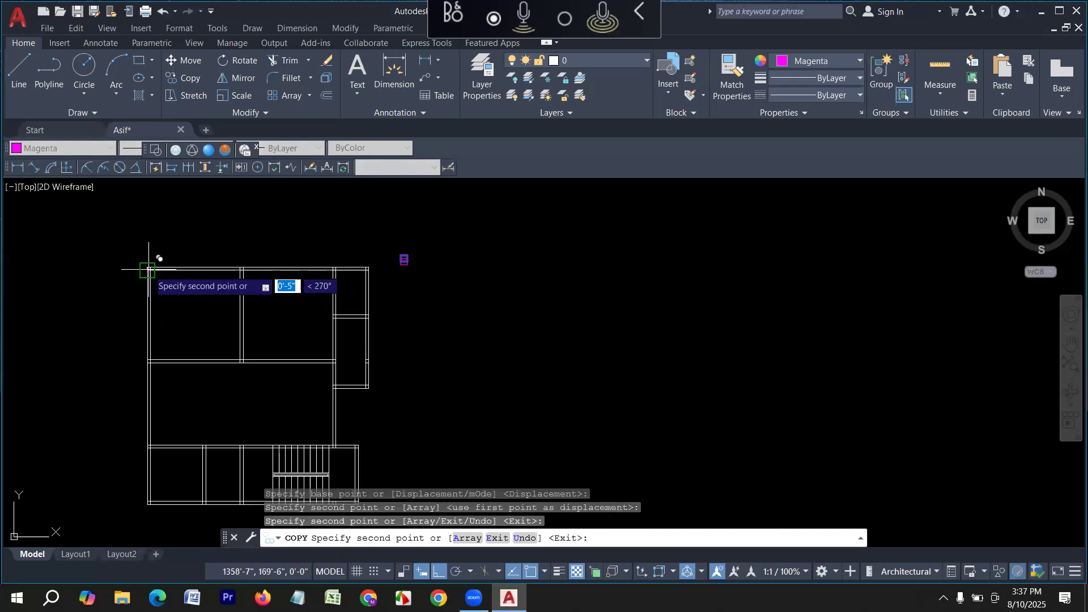
pyautogui.scroll(3, 211, 282)
pyautogui.press('Escape')
pyautogui.scroll(-4, 357, 272)
pyautogui.scroll(6, 345, 269)
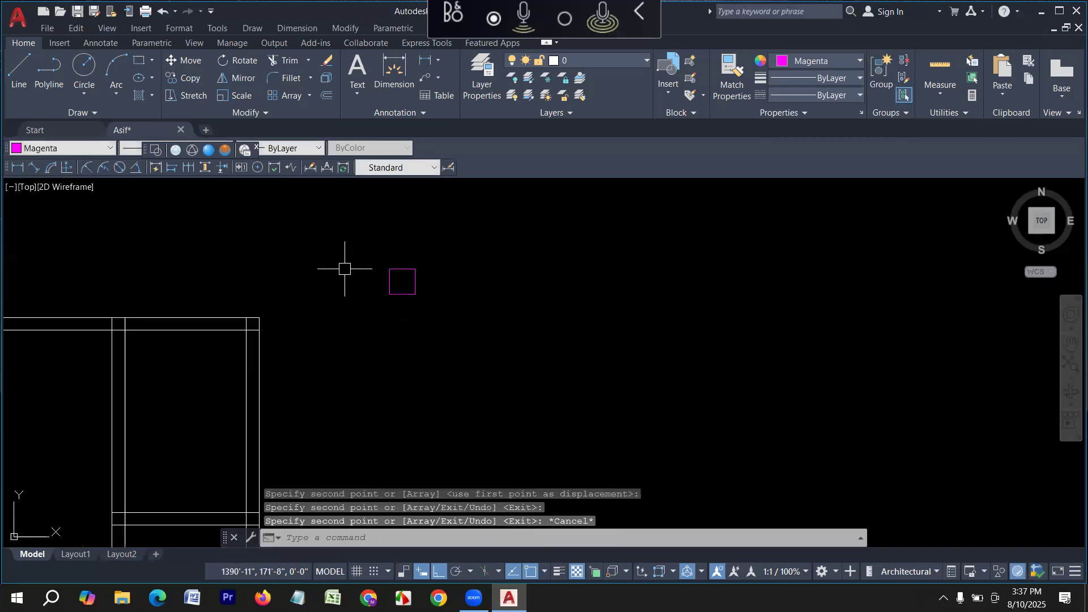
# - Copy the 10" square by its upper left corner onto the plan's upper left outer wall corner
pyautogui.click(399, 296)
pyautogui.write('cp')
pyautogui.press('Return')
pyautogui.scroll(5, 377, 256)
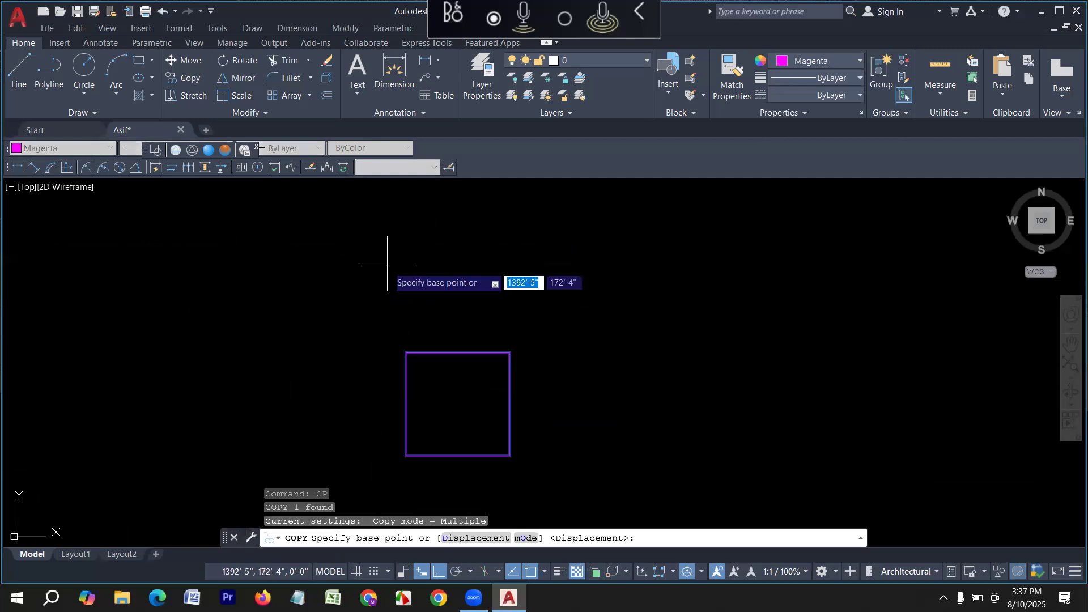
pyautogui.click(406, 352)
pyautogui.scroll(-6, 454, 346)
pyautogui.scroll(2, 386, 334)
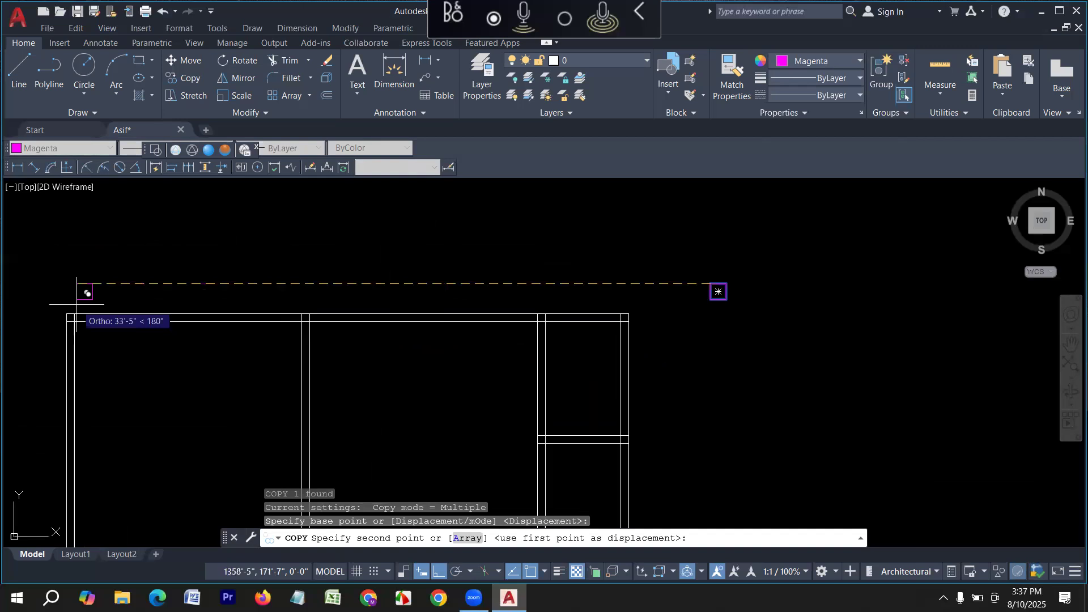
pyautogui.scroll(3, 94, 306)
pyautogui.click(102, 324)
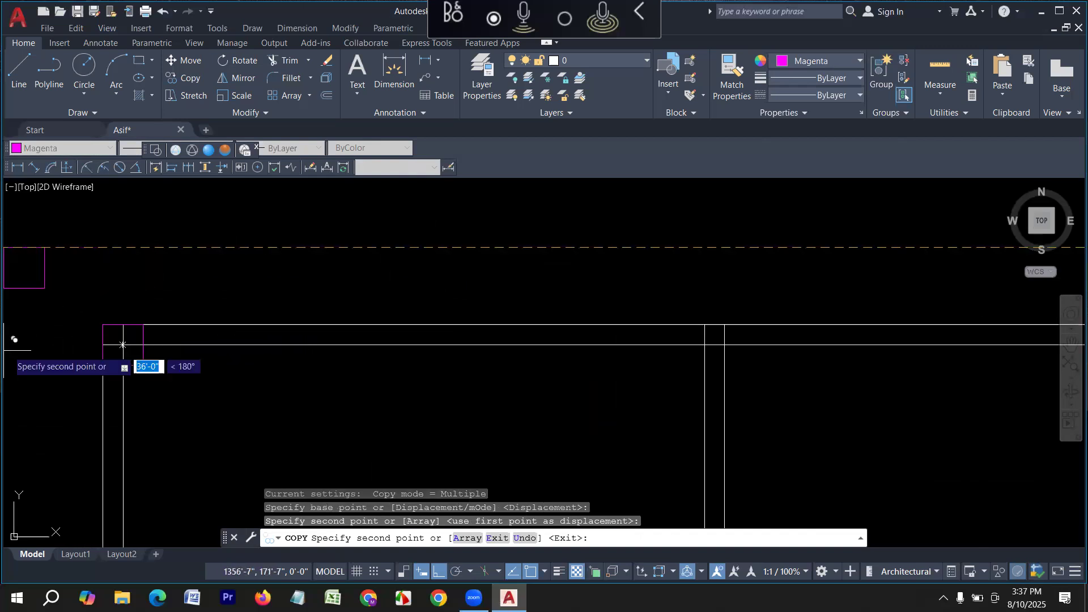
# - Place further copies of the square where the middle and right vertical partitions meet the top outer wall
pyautogui.scroll(-3, 396, 357)
pyautogui.scroll(3, 498, 355)
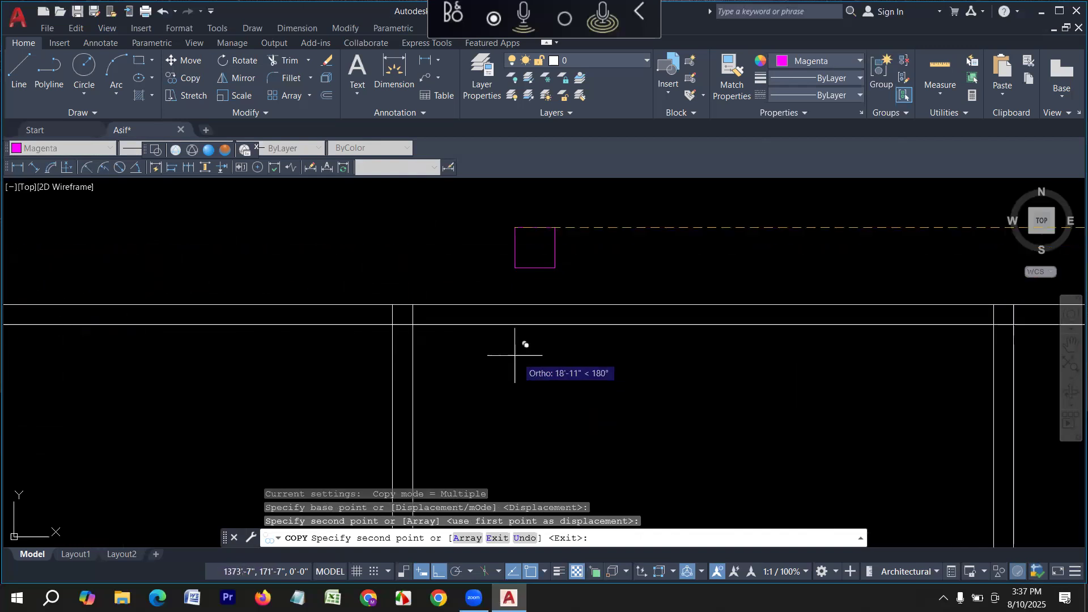
pyautogui.click(392, 305)
pyautogui.scroll(-5, 294, 326)
pyautogui.scroll(5, 400, 335)
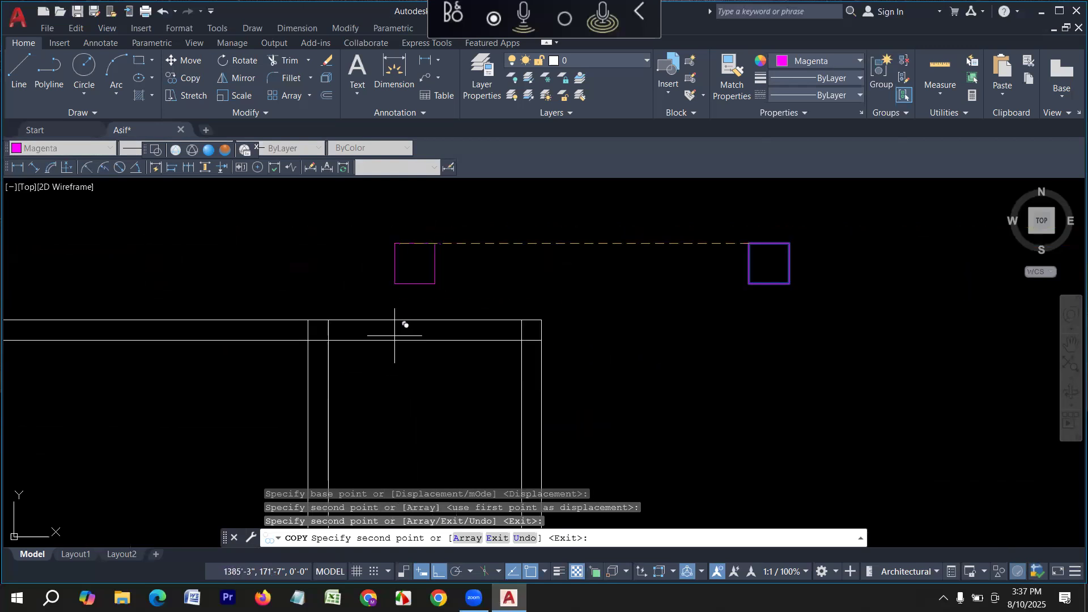
pyautogui.click(384, 336)
pyautogui.scroll(-2, 481, 323)
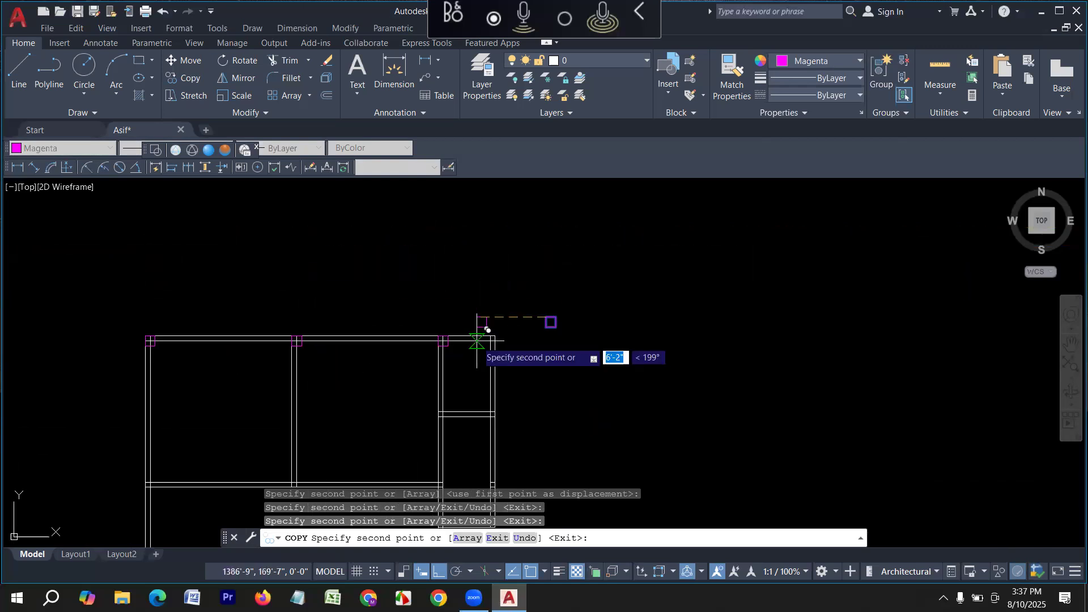
pyautogui.press('Escape')
pyautogui.scroll(4, 445, 342)
pyautogui.scroll(-4, 454, 336)
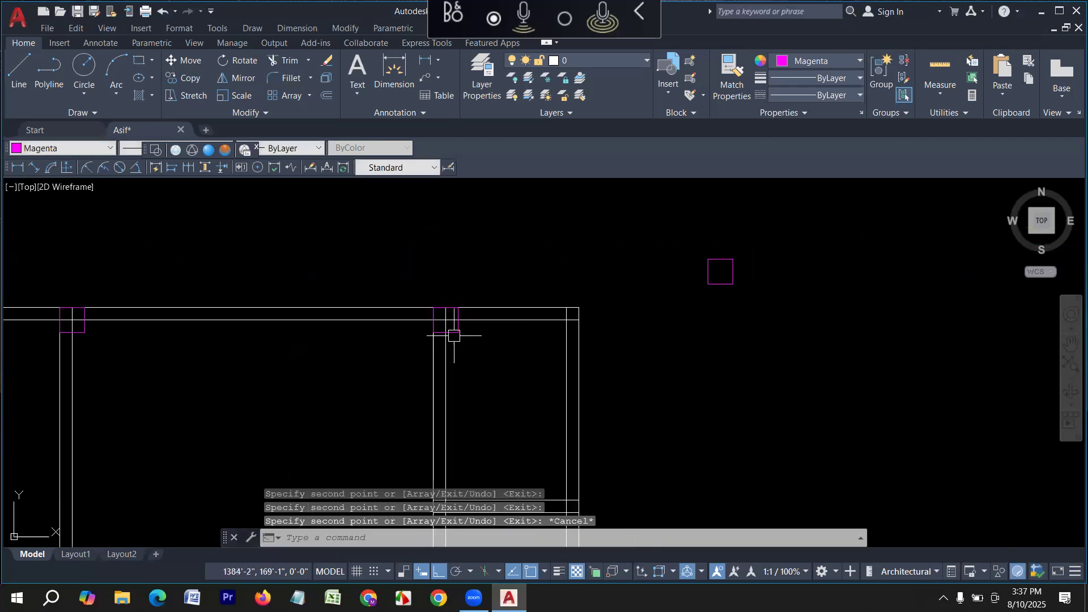
# - Copy the three top wall column squares by the left square's lower left corner onto the upper cross wall, at the outer left wall line
pyautogui.scroll(2, 459, 340)
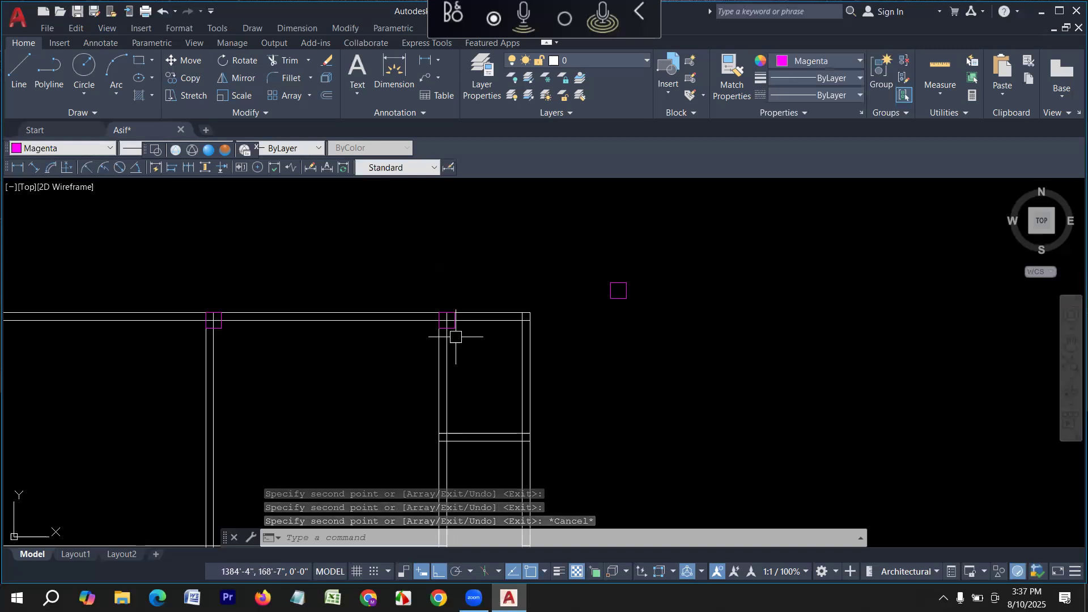
pyautogui.click(447, 320)
pyautogui.click(219, 324)
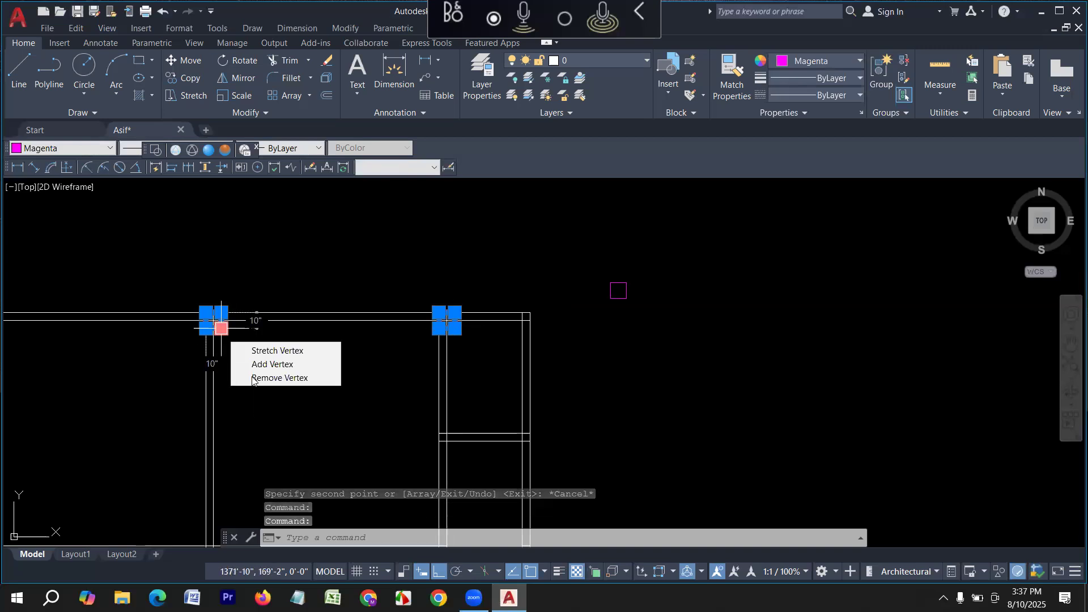
pyautogui.scroll(-3, 319, 365)
pyautogui.scroll(3, 172, 353)
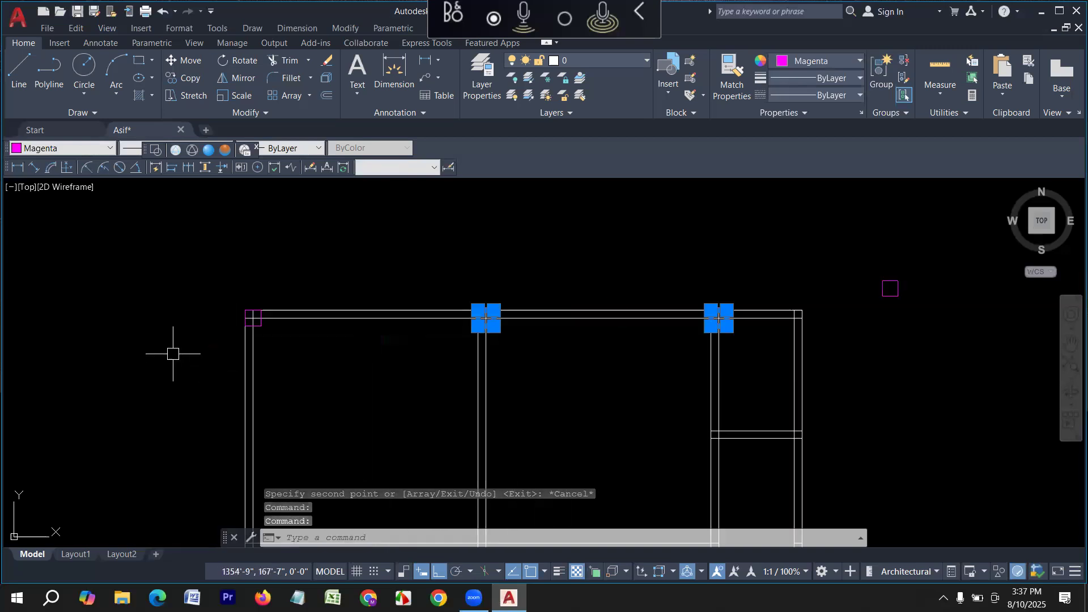
pyautogui.click(260, 326)
pyautogui.write('p')
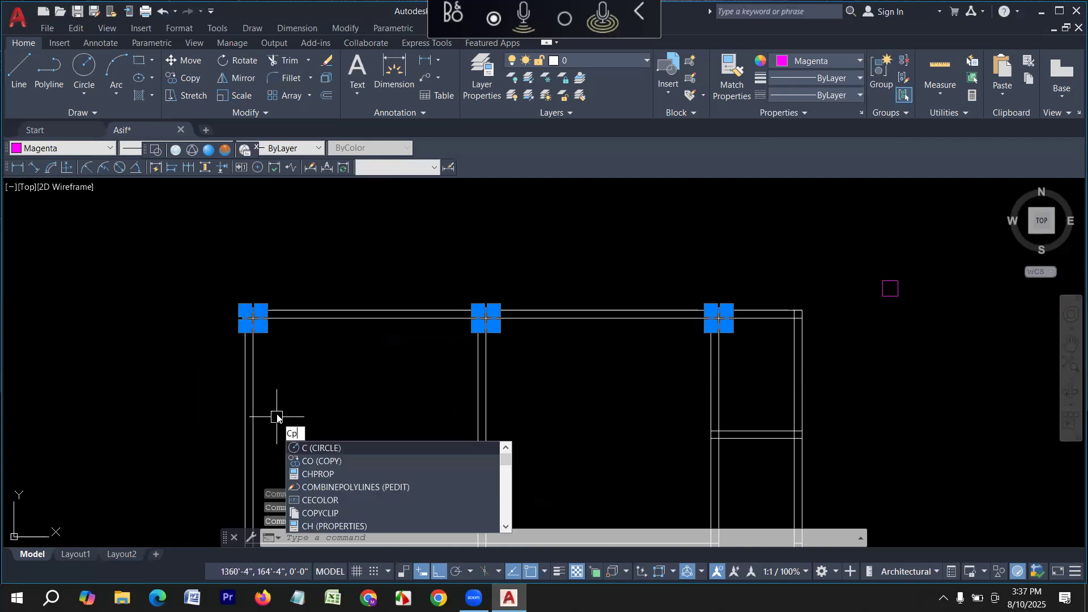
pyautogui.press('Return')
pyautogui.scroll(2, 240, 327)
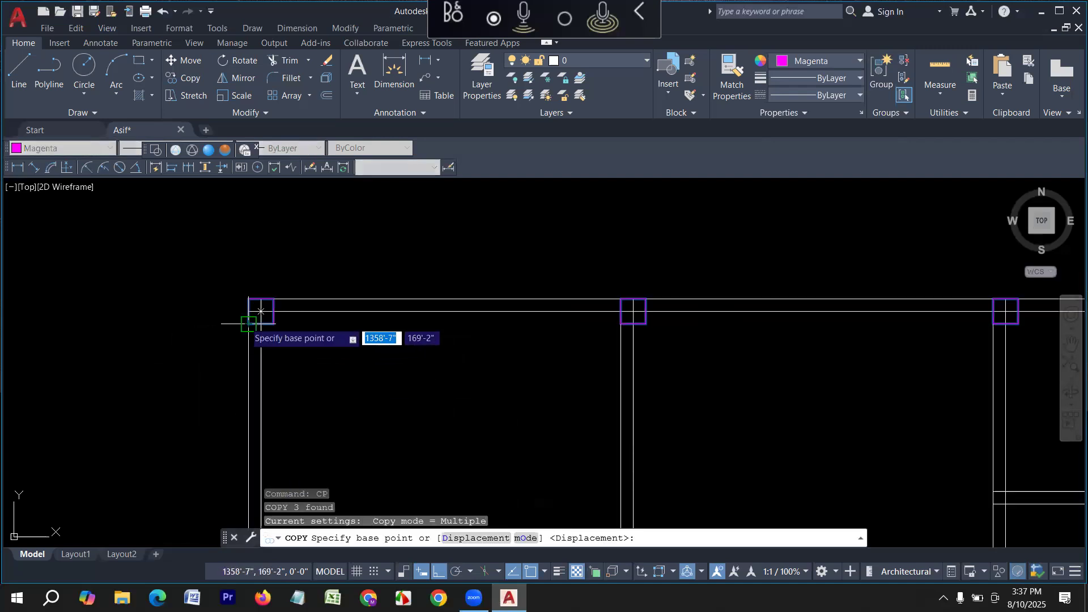
pyautogui.click(260, 311)
pyautogui.scroll(-4, 259, 311)
pyautogui.scroll(5, 280, 302)
pyautogui.scroll(2, 280, 302)
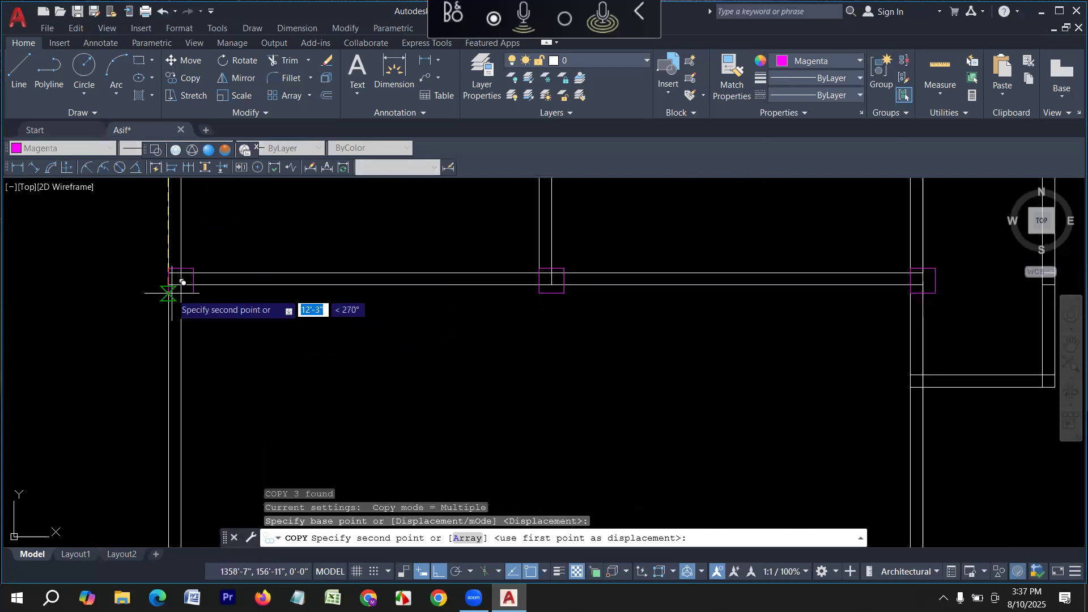
pyautogui.click(168, 284)
# - Place two more copies of the three column squares, on the lower cross wall and on the bottom outer wall
pyautogui.scroll(-6, 184, 248)
pyautogui.scroll(6, 196, 326)
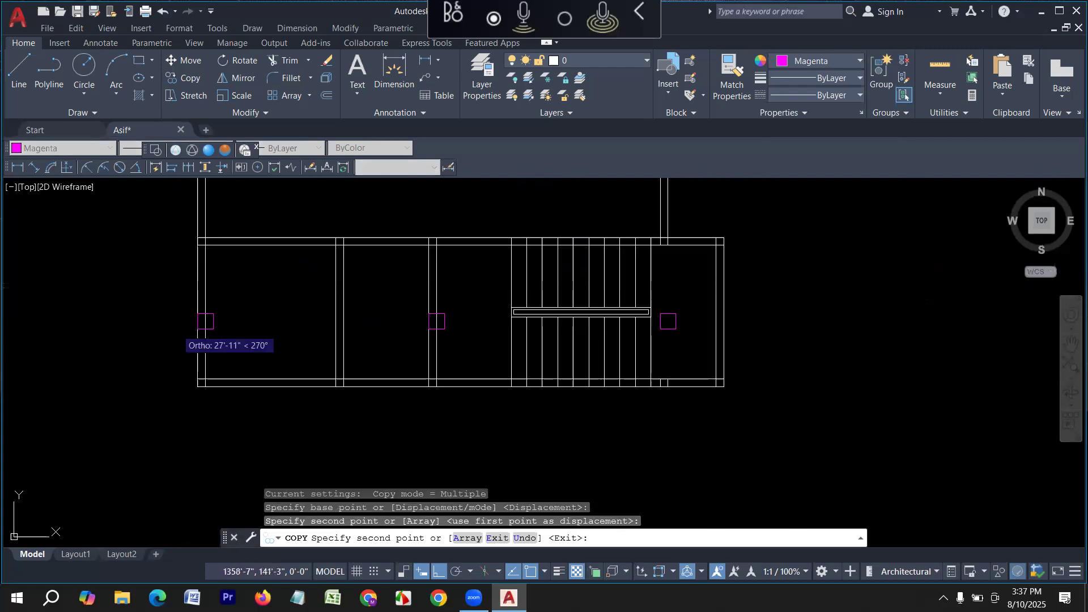
pyautogui.moveTo(212, 227)
pyautogui.mouseDown(button='middle')
pyautogui.moveTo(200, 372)
pyautogui.moveTo(190, 351)
pyautogui.mouseUp(button='middle')
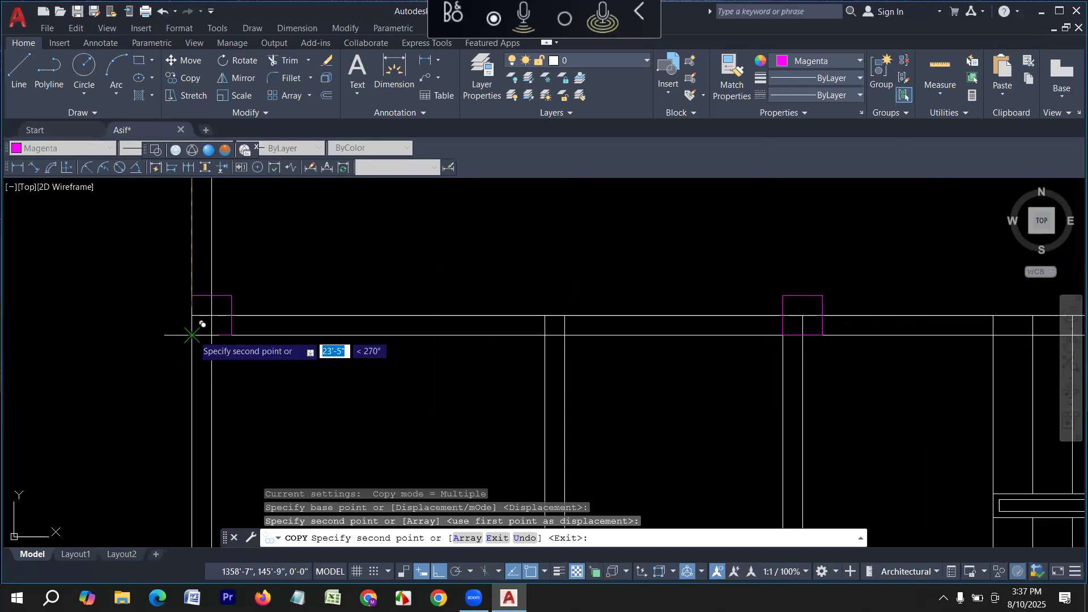
pyautogui.scroll(-2, 204, 322)
pyautogui.scroll(5, 209, 335)
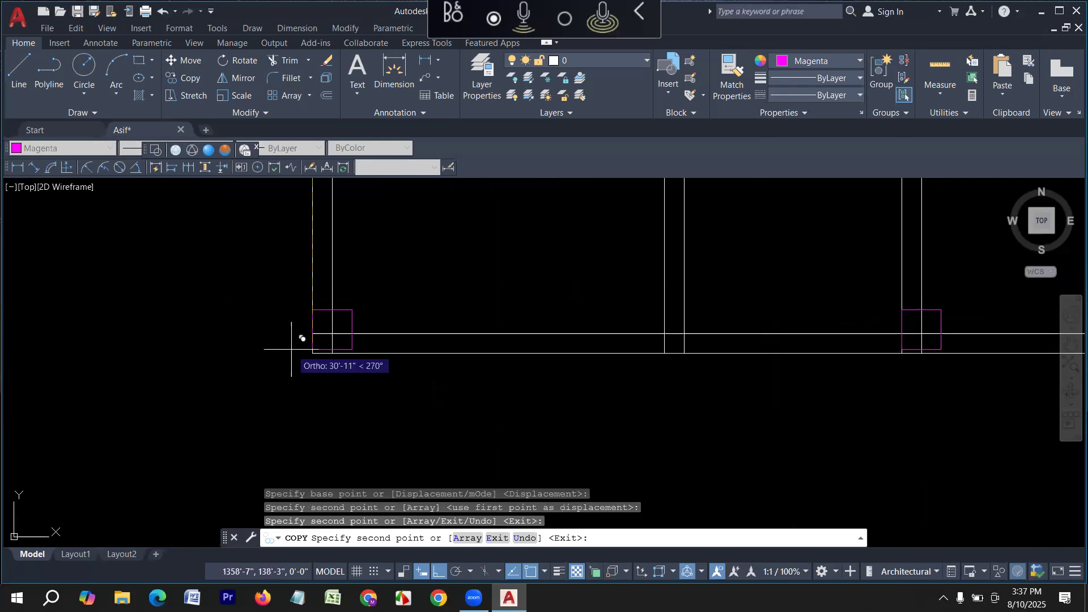
pyautogui.scroll(-5, 240, 376)
pyautogui.scroll(4, 187, 431)
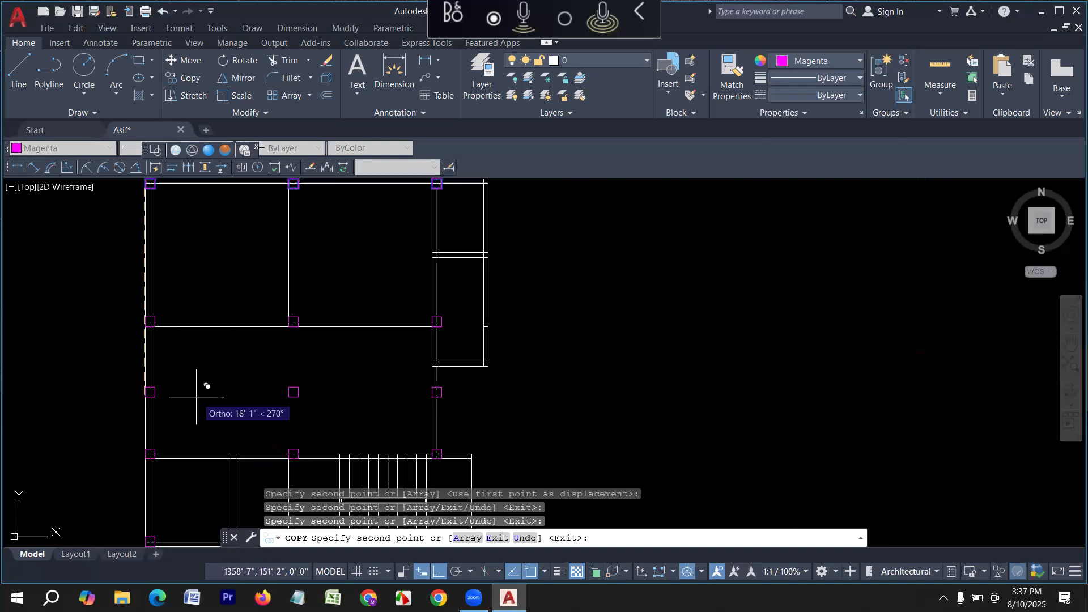
pyautogui.press('Escape')
# - Trim the wall lines inside the left and middle column squares on the top outer wall
pyautogui.scroll(-2, 316, 279)
pyautogui.scroll(4, 354, 290)
pyautogui.moveTo(348, 252); pyautogui.dragTo(375, 338, button='middle')
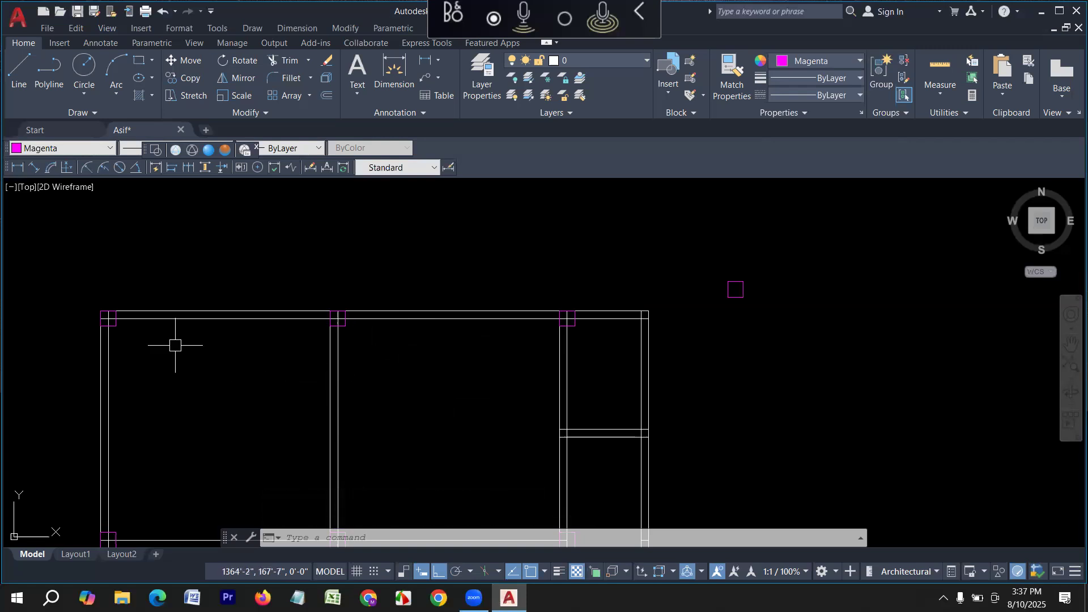
pyautogui.scroll(3, 124, 319)
pyautogui.press('Escape')
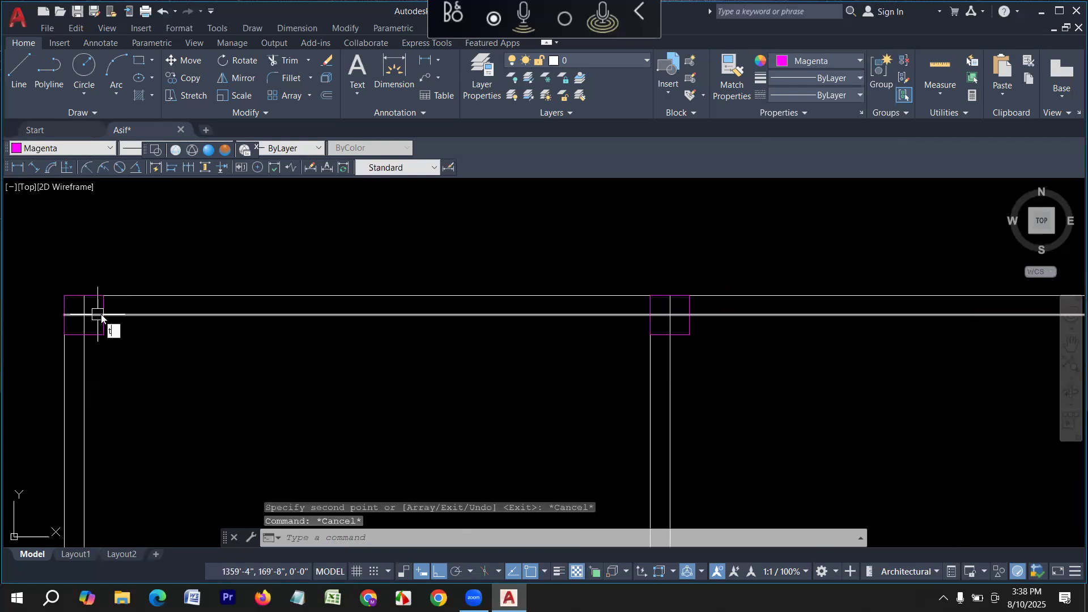
pyautogui.write('tr')
pyautogui.press('Return')
pyautogui.scroll(3, 73, 324)
pyautogui.moveTo(74, 323)
pyautogui.mouseDown()
pyautogui.moveTo(132, 296)
pyautogui.moveTo(100, 324)
pyautogui.mouseUp()
pyautogui.scroll(-3, 24, 353)
pyautogui.scroll(2, 393, 342)
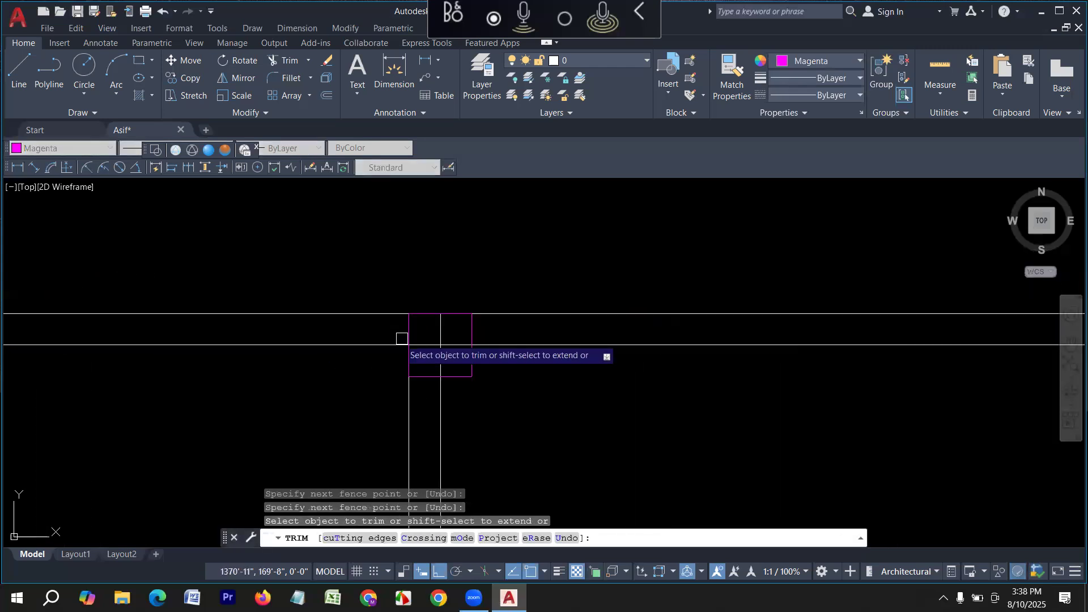
pyautogui.moveTo(457, 358)
pyautogui.mouseDown()
pyautogui.moveTo(458, 345)
pyautogui.moveTo(440, 363)
pyautogui.mouseUp()
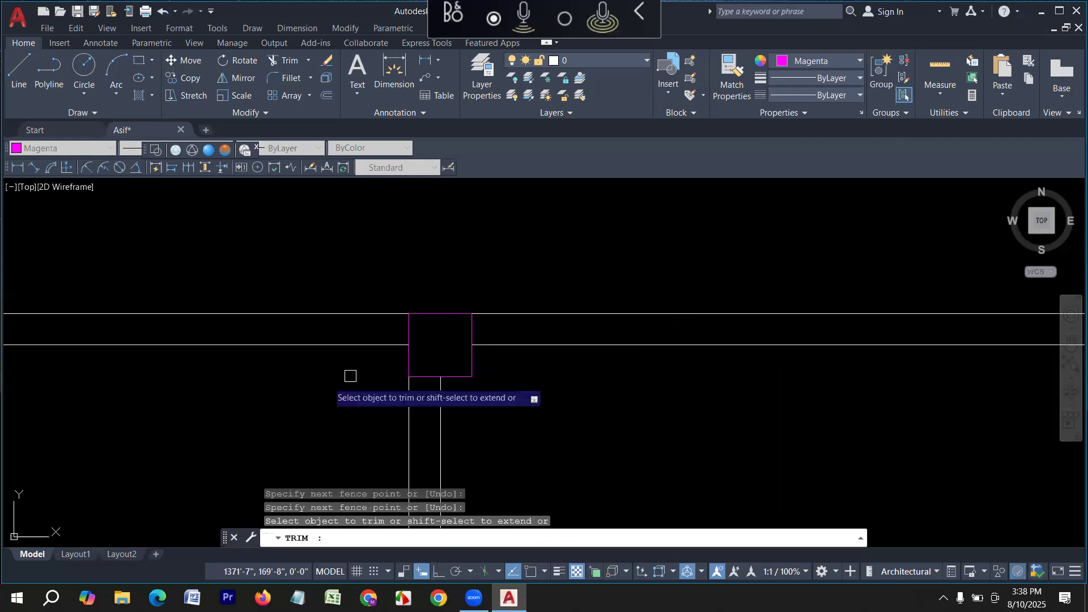
# - Trim the wall lines inside the right column squares on the top outer wall and the upper cross wall
pyautogui.scroll(-3, 223, 381)
pyautogui.scroll(5, 456, 395)
pyautogui.moveTo(454, 400)
pyautogui.mouseDown()
pyautogui.moveTo(377, 413)
pyautogui.moveTo(329, 357)
pyautogui.mouseUp()
pyautogui.scroll(-3, 396, 309)
pyautogui.scroll(-3, 464, 371)
pyautogui.scroll(2, 464, 345)
pyautogui.scroll(2, 355, 389)
pyautogui.scroll(2, 243, 400)
pyautogui.moveTo(211, 405)
pyautogui.mouseDown()
pyautogui.moveTo(283, 397)
pyautogui.moveTo(253, 401)
pyautogui.mouseUp()
pyautogui.scroll(-5, 315, 384)
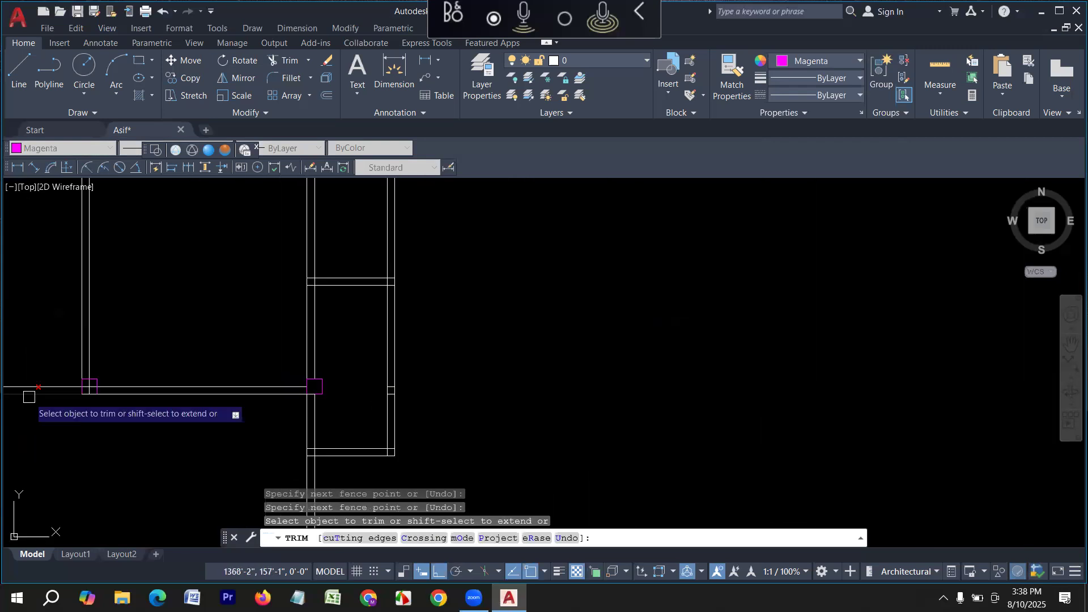
# - Trim the wall lines inside the middle column square on the upper cross wall
pyautogui.scroll(5, 80, 385)
pyautogui.scroll(2, 155, 383)
pyautogui.moveTo(130, 403)
pyautogui.mouseDown()
pyautogui.moveTo(154, 335)
pyautogui.moveTo(182, 423)
pyautogui.mouseUp()
pyautogui.scroll(-6, 289, 419)
# - Try to trim the wall lines inside the three left column squares on the upper cross wall, lower cross wall and bottom wall
pyautogui.scroll(-4, 255, 440)
pyautogui.scroll(7, 204, 406)
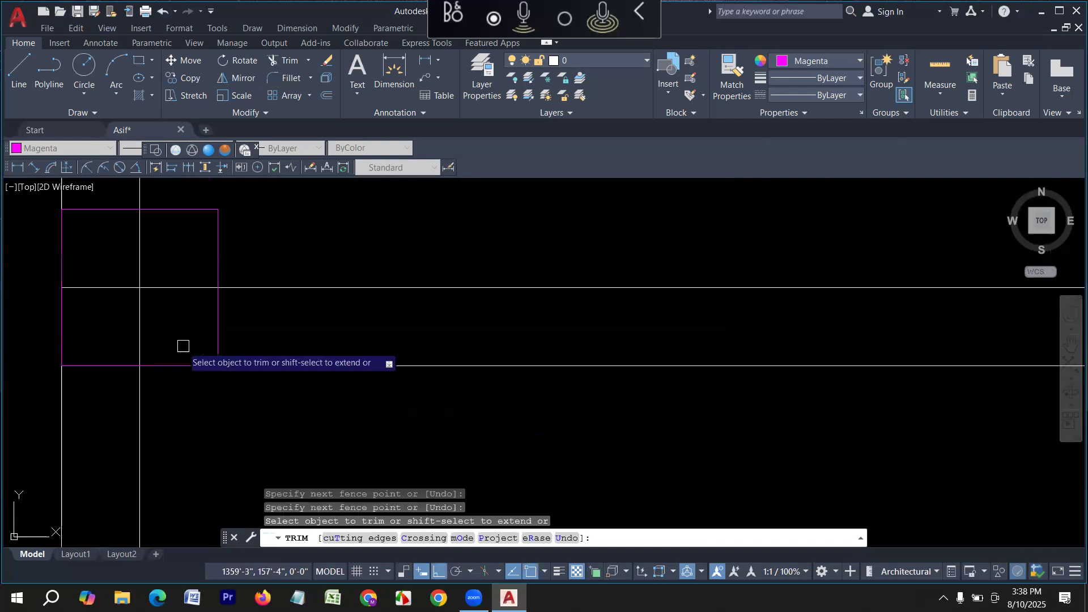
pyautogui.moveTo(111, 319)
pyautogui.mouseDown()
pyautogui.moveTo(125, 244)
pyautogui.moveTo(153, 328)
pyautogui.mouseUp()
pyautogui.scroll(-3, 255, 364)
pyautogui.moveTo(255, 365); pyautogui.dragTo(239, 408, button='middle')
pyautogui.scroll(-2, 139, 382)
pyautogui.scroll(5, 151, 374)
pyautogui.moveTo(187, 447)
pyautogui.mouseDown()
pyautogui.moveTo(99, 412)
pyautogui.moveTo(153, 384)
pyautogui.mouseUp()
pyautogui.scroll(-2, 197, 429)
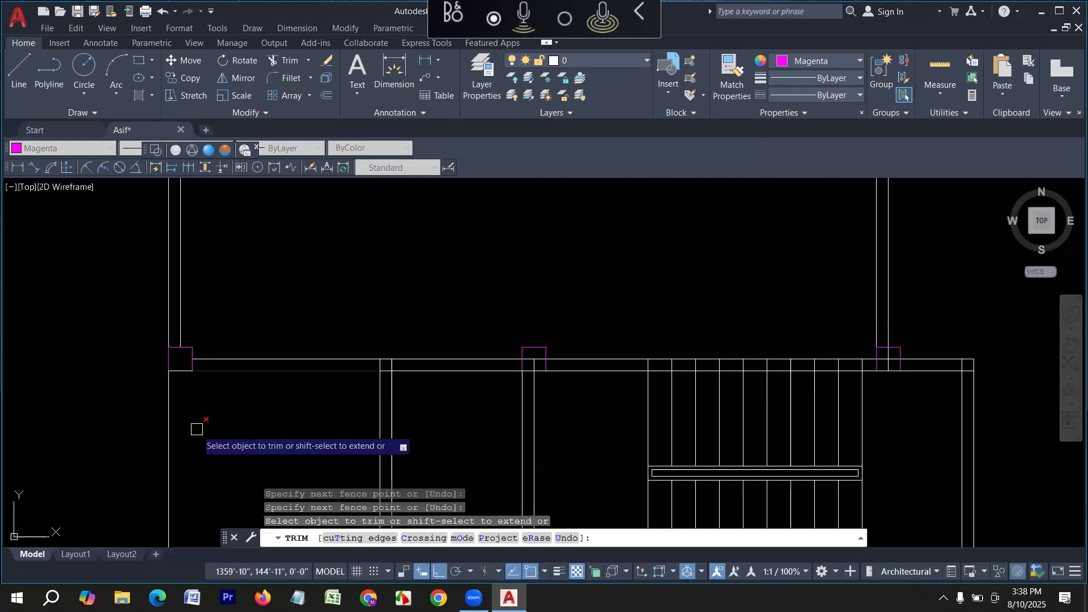
pyautogui.moveTo(201, 456); pyautogui.dragTo(173, 394, button='middle')
pyautogui.scroll(6, 165, 511)
pyautogui.moveTo(152, 514); pyautogui.dragTo(146, 433)
pyautogui.scroll(-4, 183, 399)
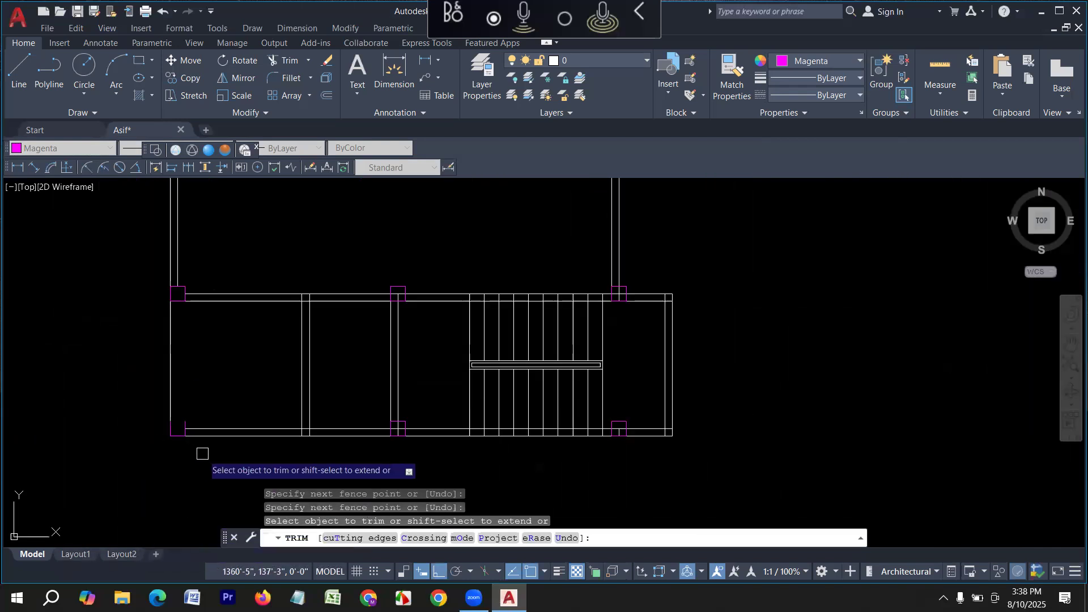
# - Undo the last three trims
pyautogui.hotkey('ctrl', 'z')
pyautogui.hotkey('ctrl', 'z')
pyautogui.hotkey('ctrl', 'z')
pyautogui.scroll(-10, 221, 433)
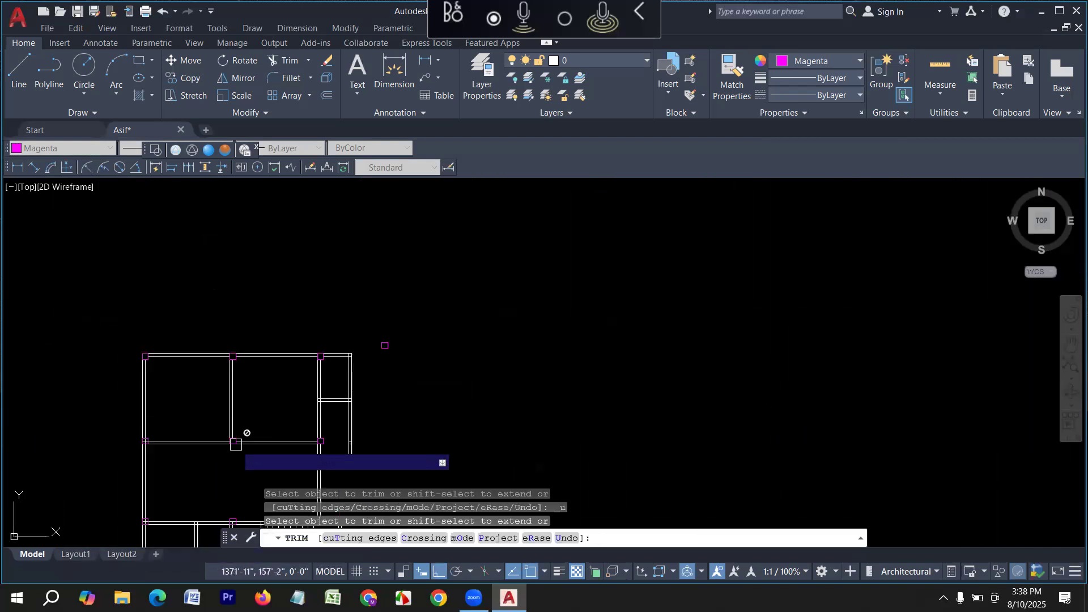
# - Trim the wall lines inside the left column square on the upper cross wall and save the drawing
pyautogui.moveTo(165, 474); pyautogui.dragTo(178, 323, button='middle')
pyautogui.scroll(8, 176, 327)
pyautogui.scroll(6, 163, 386)
pyautogui.moveTo(161, 358)
pyautogui.mouseDown()
pyautogui.moveTo(90, 308)
pyautogui.moveTo(161, 361)
pyautogui.mouseUp()
pyautogui.scroll(-5, 121, 335)
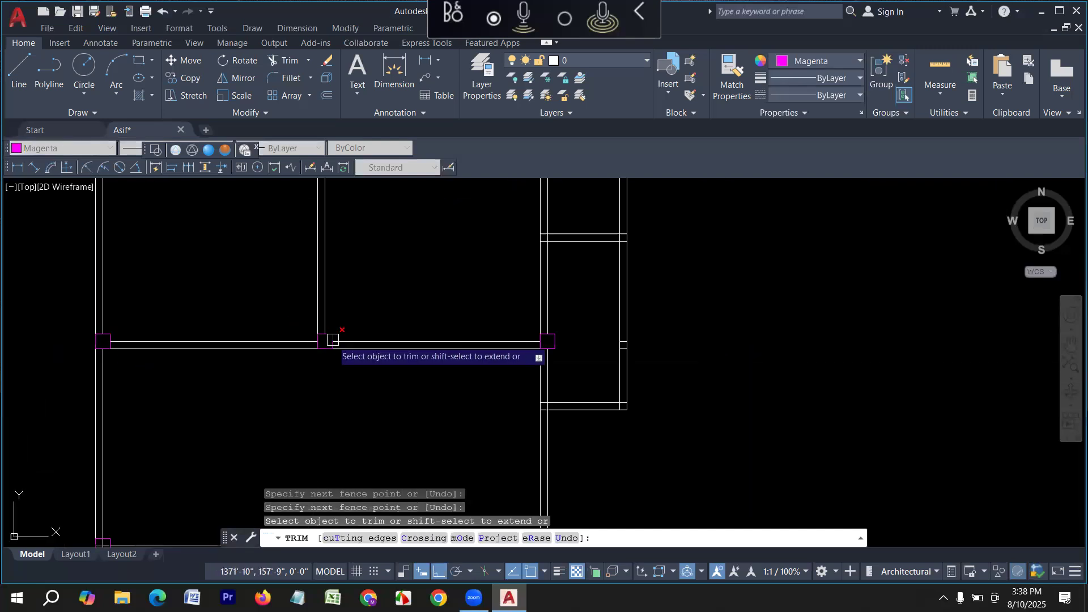
pyautogui.scroll(-3, 357, 329)
pyautogui.scroll(4, 357, 329)
pyautogui.press('Escape')
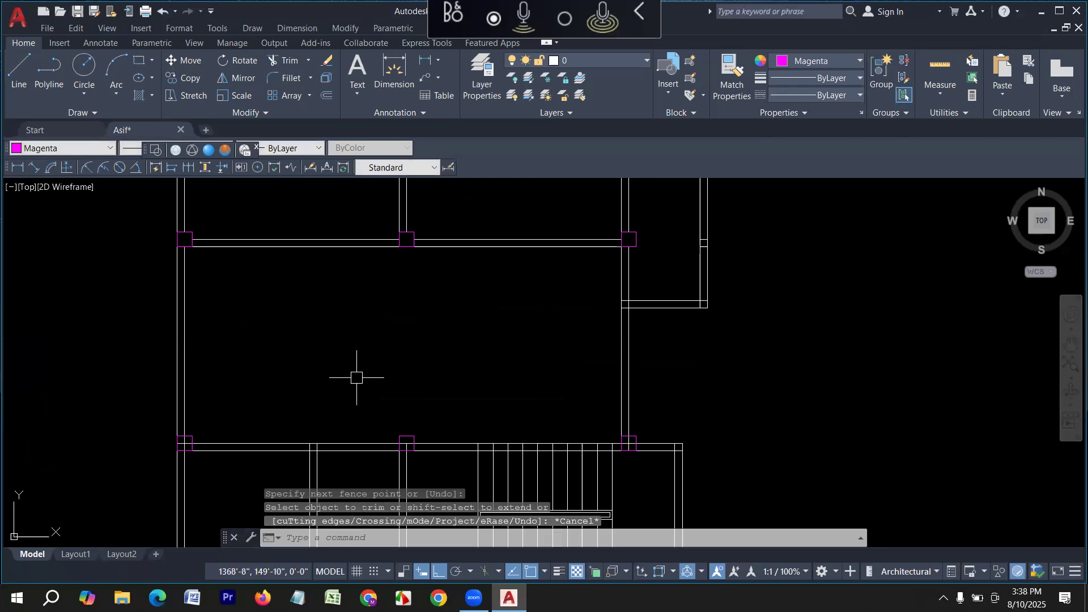
pyautogui.hotkey('ctrl', 's')
# - Trim the wall lines inside the left column squares on the lower cross wall and at the plan's bottom left corner
pyautogui.scroll(7, 166, 445)
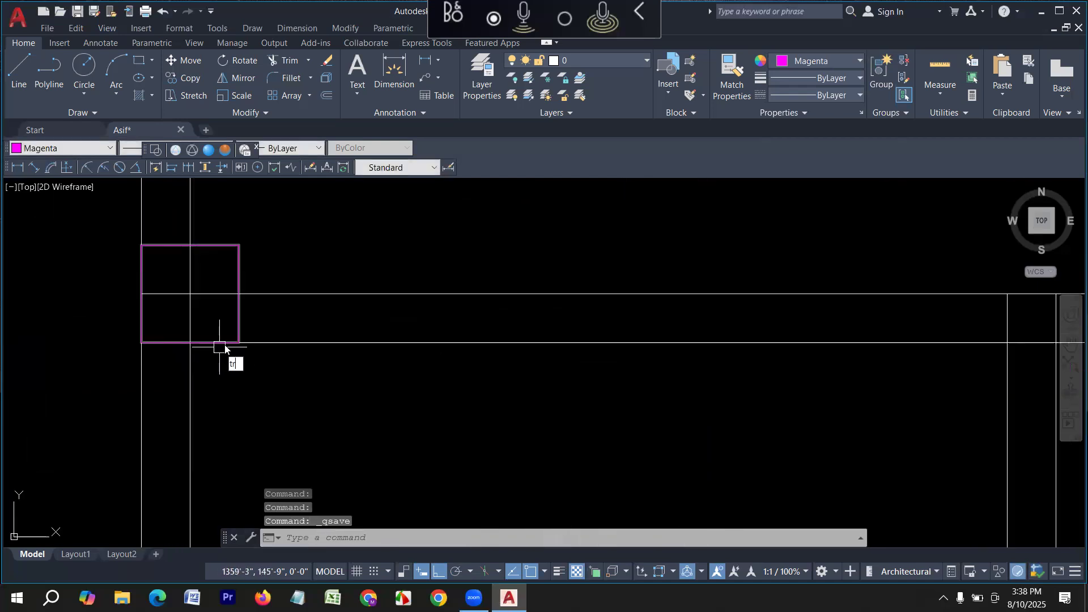
pyautogui.press('Return')
pyautogui.click(202, 317)
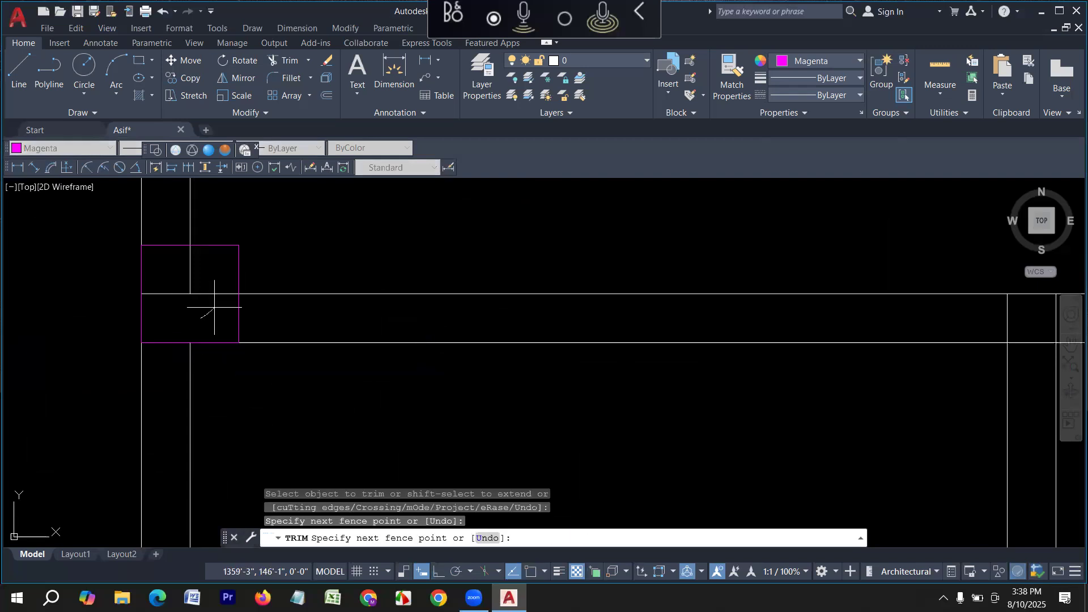
pyautogui.moveTo(216, 303); pyautogui.dragTo(213, 306)
pyautogui.scroll(-10, 190, 263)
pyautogui.scroll(6, 186, 339)
pyautogui.scroll(8, 190, 419)
pyautogui.click(318, 369)
pyautogui.moveTo(306, 386); pyautogui.dragTo(307, 380)
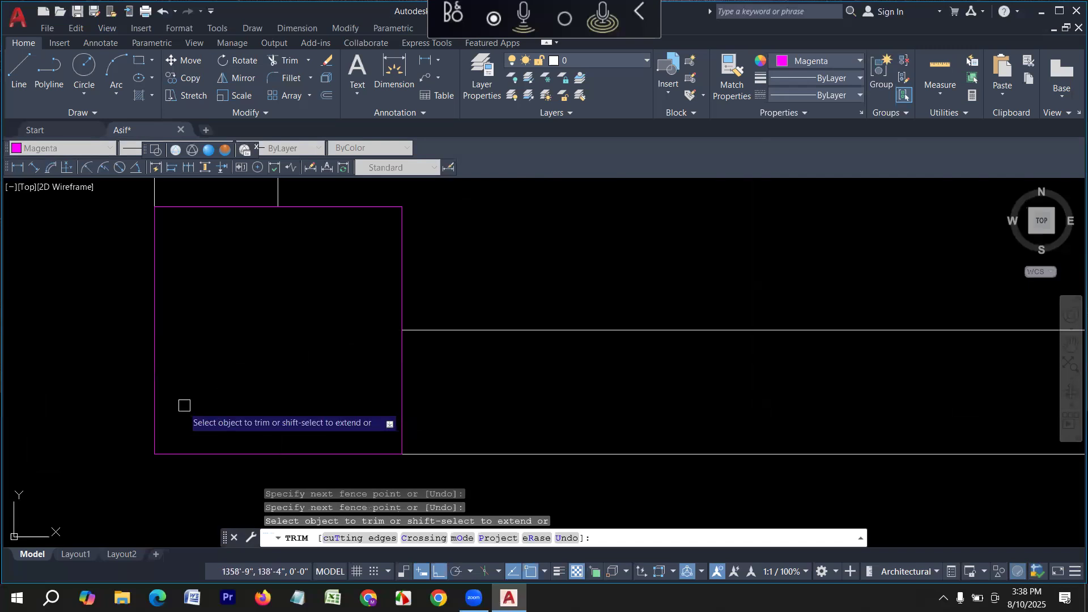
# - Trim the wall lines inside the middle column squares on the lower cross wall and the bottom outer wall
pyautogui.scroll(-10, 92, 449)
pyautogui.moveTo(488, 350); pyautogui.dragTo(362, 428, button='middle')
pyautogui.scroll(8, 359, 296)
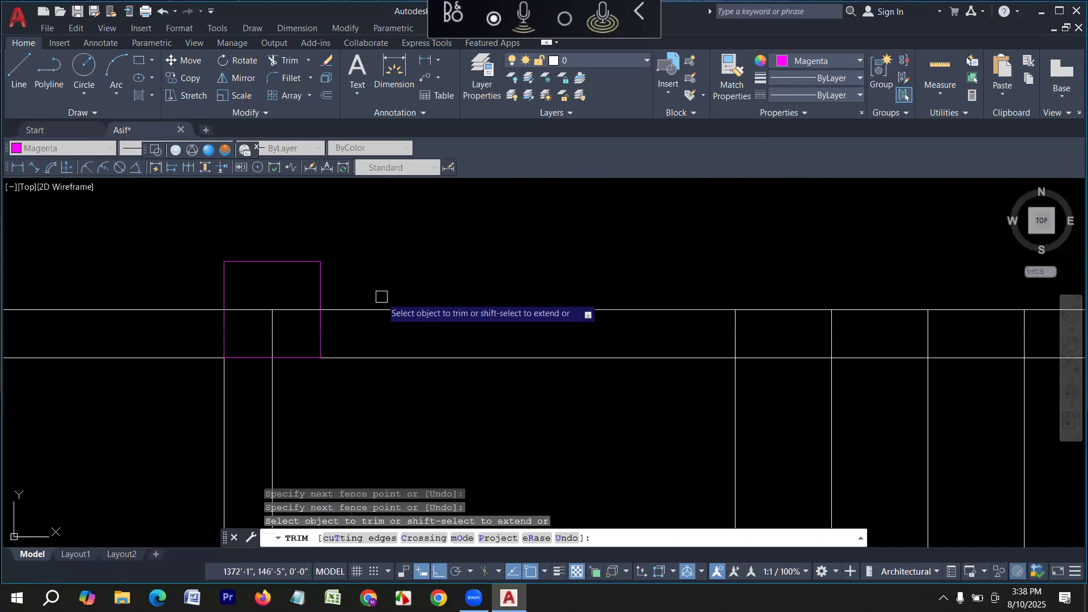
pyautogui.moveTo(338, 295); pyautogui.dragTo(335, 300)
pyautogui.scroll(-10, 232, 304)
pyautogui.scroll(10, 249, 440)
pyautogui.moveTo(161, 399); pyautogui.dragTo(148, 330)
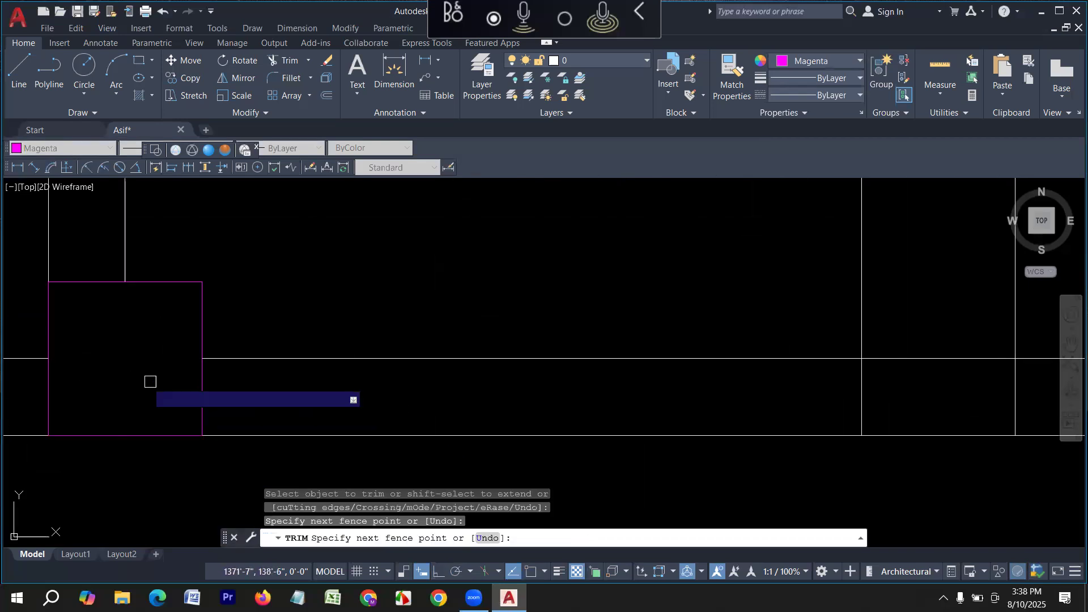
# - Trim the wall lines inside the right column squares on the lower cross wall and the bottom outer wall
pyautogui.scroll(-14, 109, 459)
pyautogui.scroll(8, 342, 413)
pyautogui.scroll(8, 362, 356)
pyautogui.moveTo(310, 435); pyautogui.dragTo(344, 388)
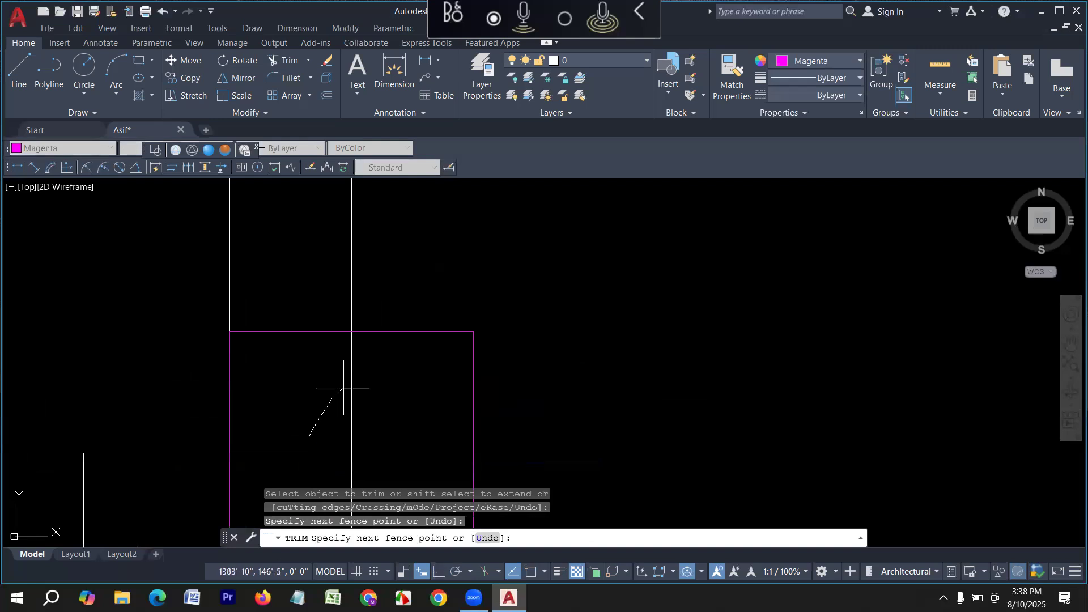
pyautogui.moveTo(325, 429); pyautogui.dragTo(275, 417)
pyautogui.scroll(-10, 343, 397)
pyautogui.scroll(8, 368, 453)
pyautogui.scroll(6, 340, 386)
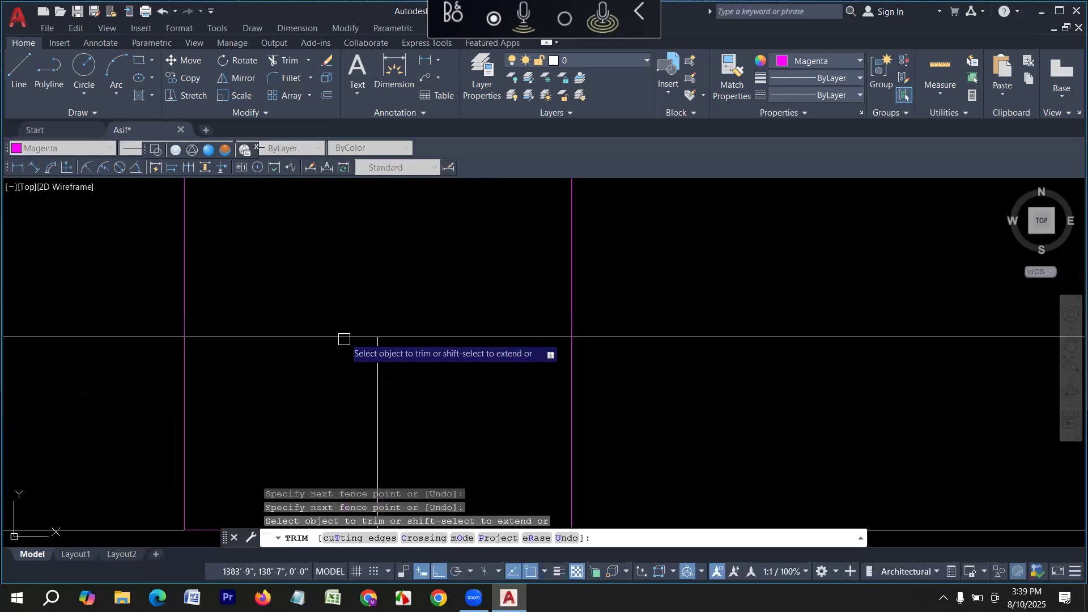
pyautogui.moveTo(329, 307); pyautogui.dragTo(442, 390)
pyautogui.scroll(-14, 397, 441)
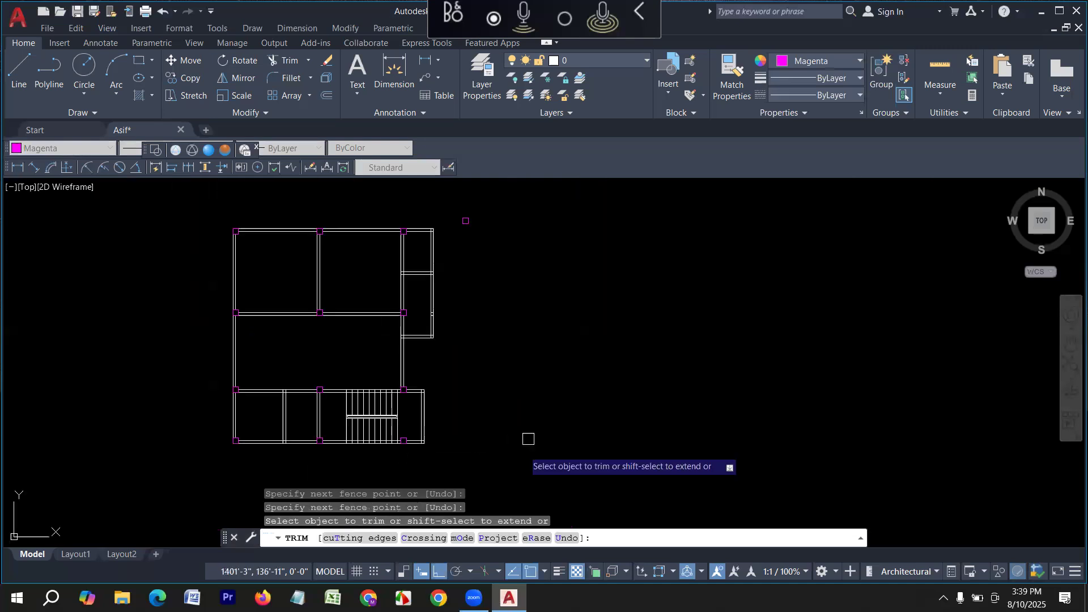
pyautogui.press('Escape')
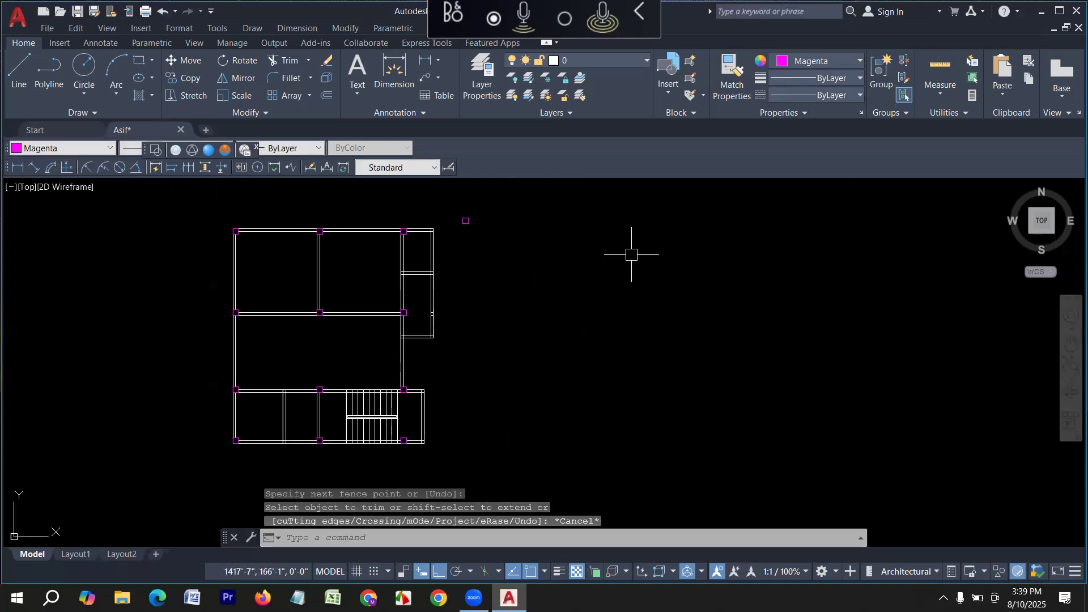
# - Set the object colour to ByLayer and draw a line 3' left from the upper cross wall's middle column lower left corner, then across the wall
pyautogui.click(810, 60)
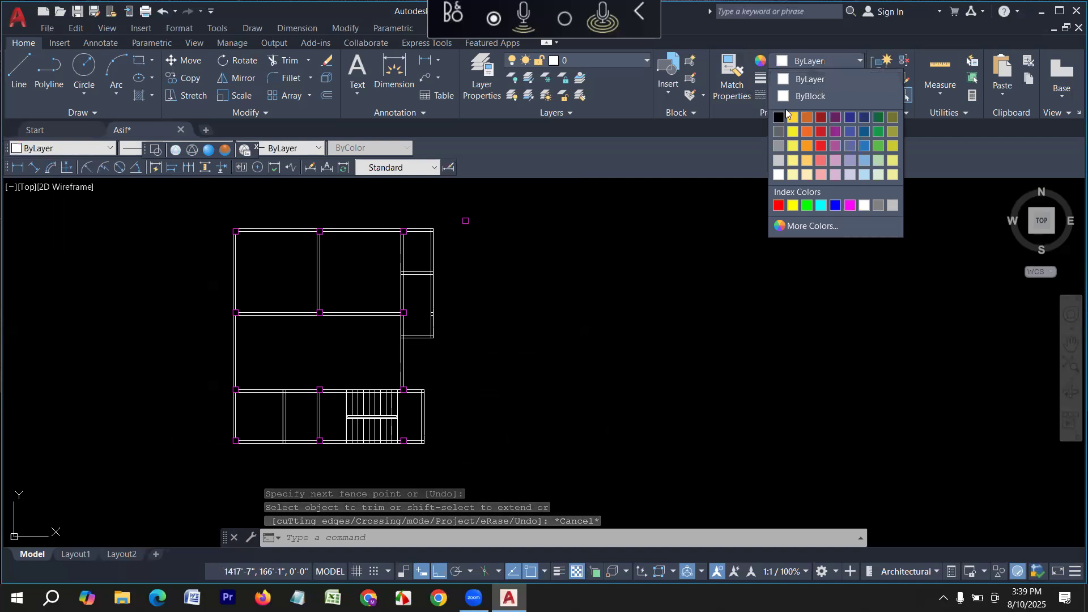
pyautogui.click(106, 211)
pyautogui.write('l')
pyautogui.press('Return')
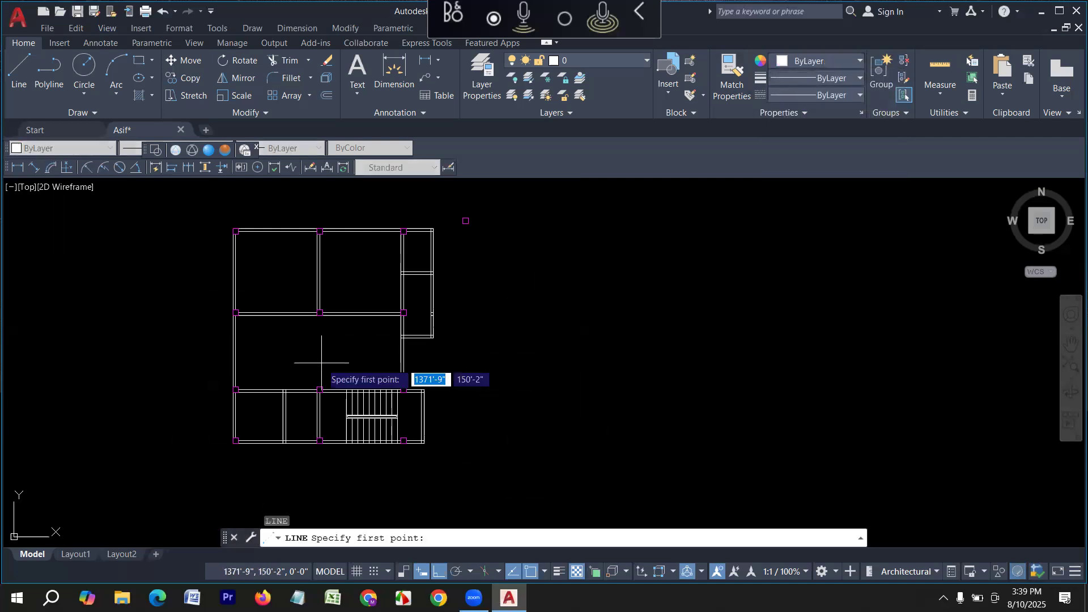
pyautogui.scroll(6, 329, 367)
pyautogui.scroll(2, 340, 364)
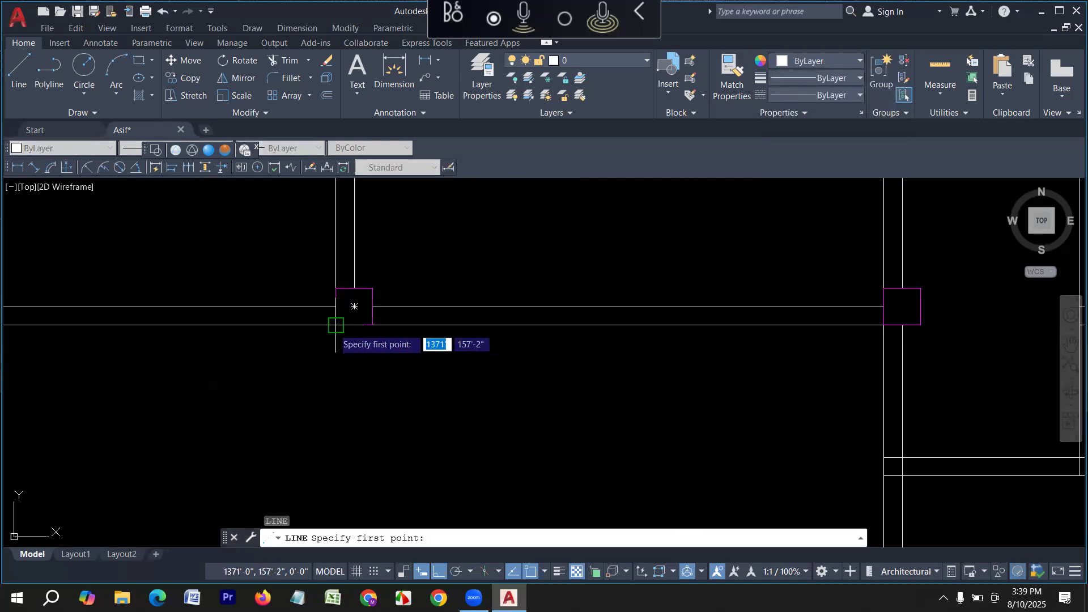
pyautogui.click(337, 325)
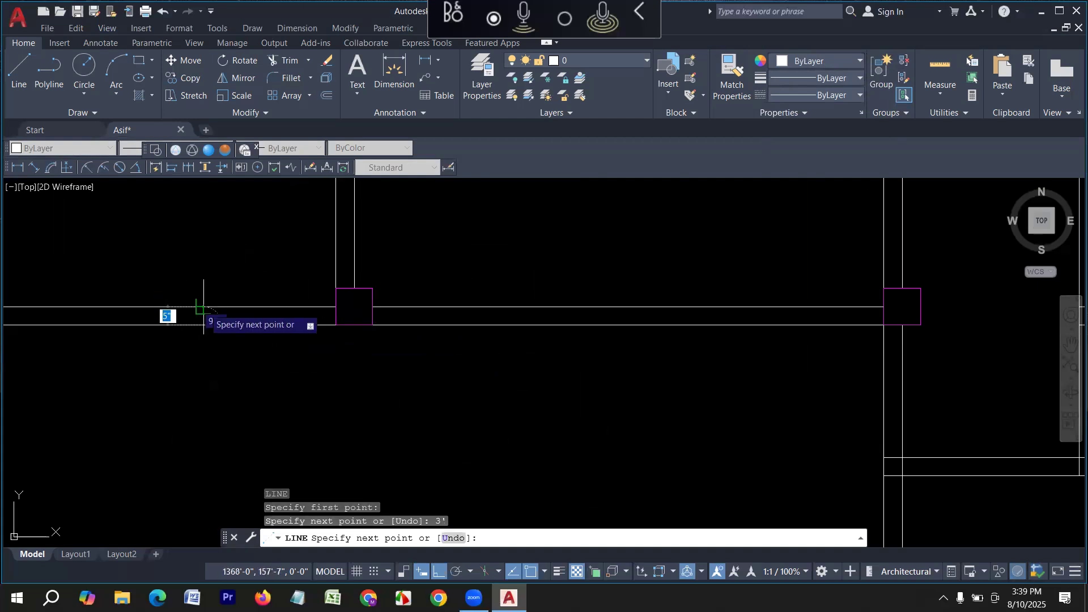
pyautogui.press('Return')
# - Draw a line 3' right from the upper cross wall's middle column lower right corner, then across the wall
pyautogui.scroll(-5, 226, 393)
pyautogui.scroll(5, 296, 380)
pyautogui.press('Return')
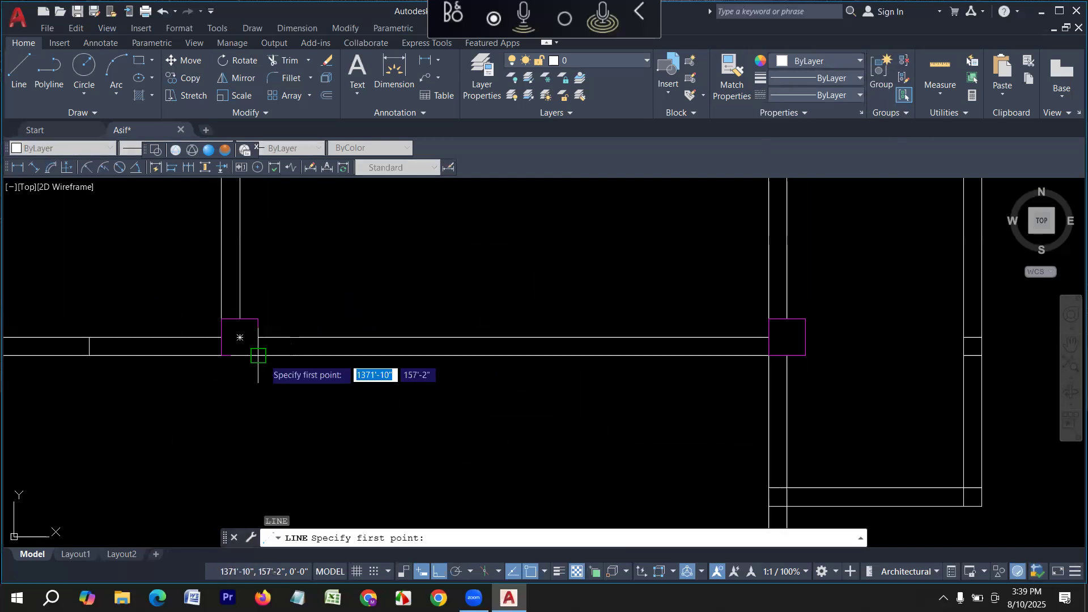
pyautogui.click(258, 356)
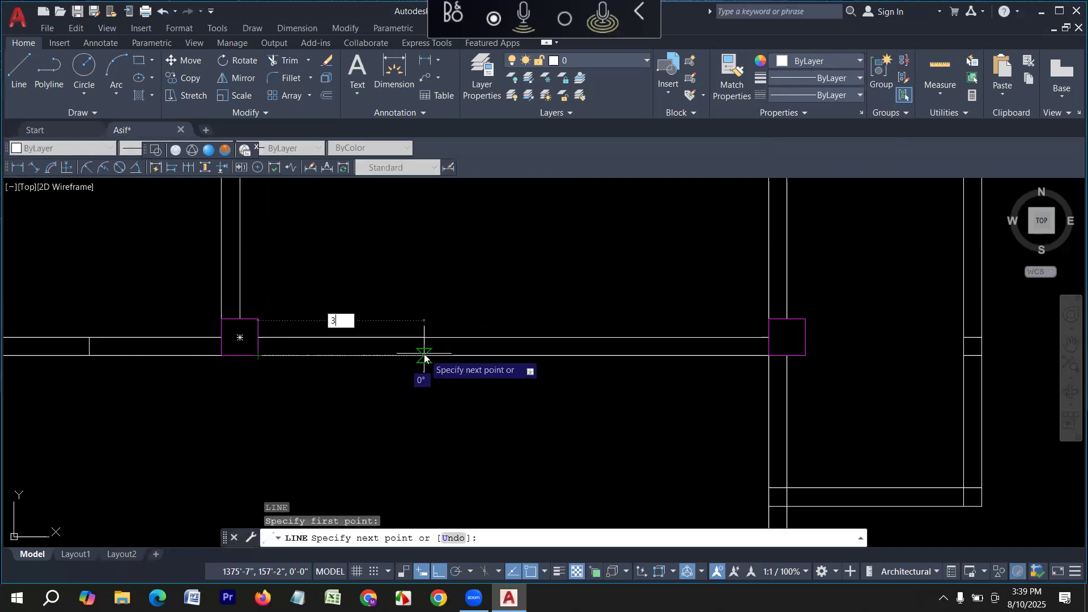
pyautogui.press('Return')
pyautogui.click(391, 338)
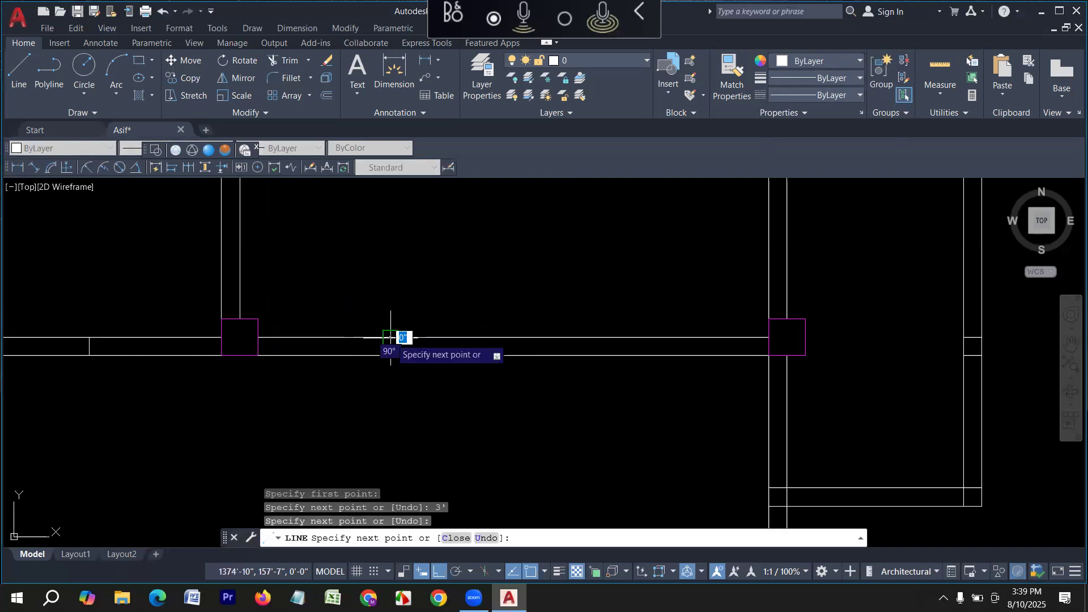
pyautogui.press('Return')
# - Trim the upper cross wall lines between the middle column and the jamb lines on both sides of it
pyautogui.press('Return')
pyautogui.click(347, 418)
pyautogui.click(338, 263)
pyautogui.click(172, 432)
pyautogui.click(146, 247)
pyautogui.press('Return')
pyautogui.scroll(-8, 235, 336)
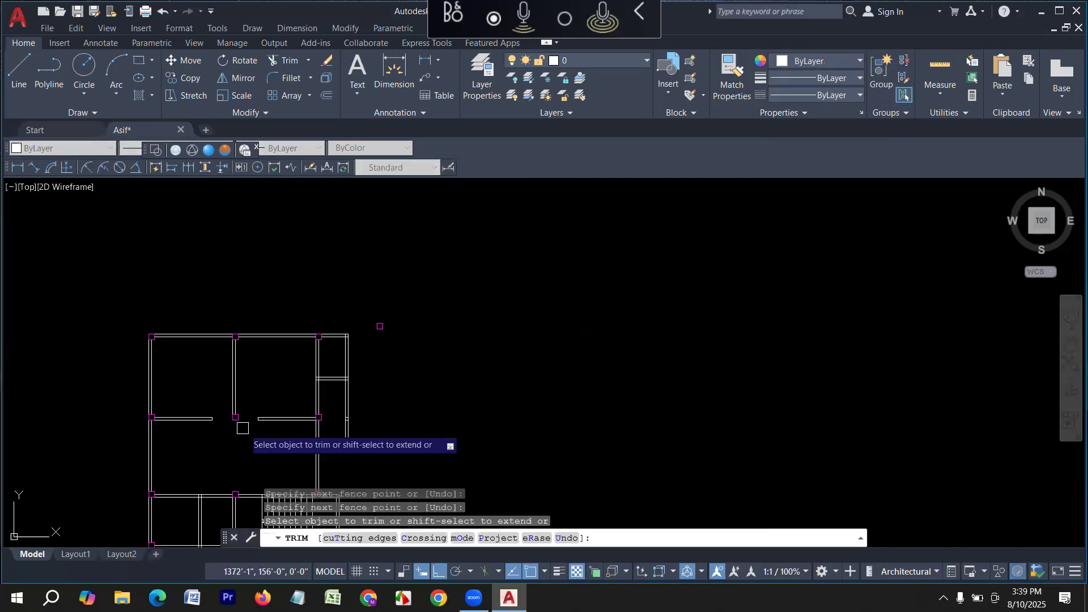
pyautogui.press('Escape')
# - Draw a line 2'6" up from the small right-hand partition's upper edge along the inner wall face, then across the wall
pyautogui.click(19, 91)
pyautogui.scroll(5, 304, 369)
pyautogui.scroll(4, 374, 434)
pyautogui.click(387, 440)
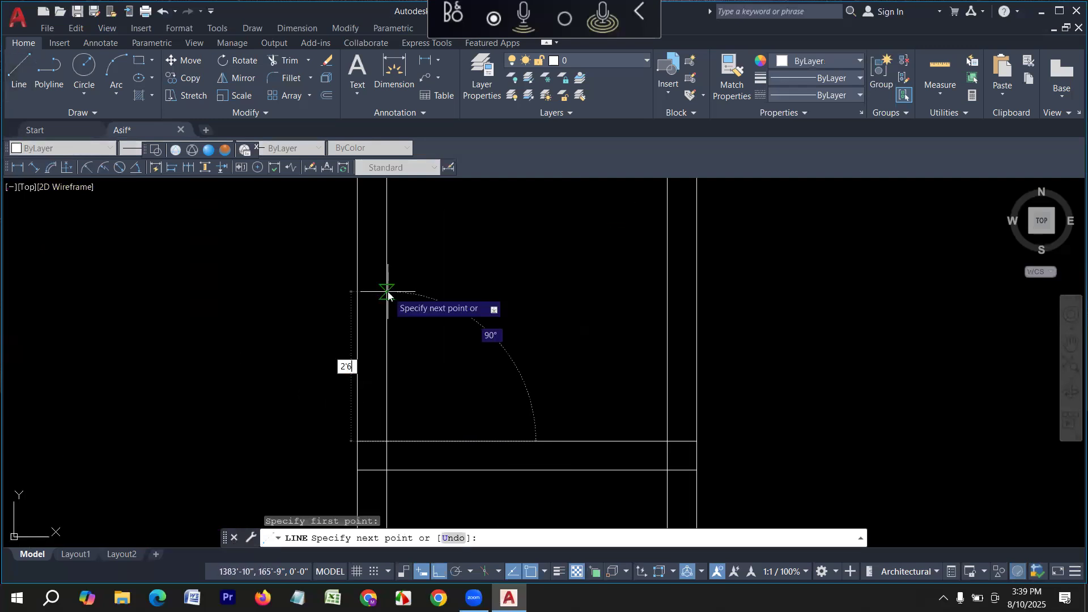
pyautogui.write("2'6")
pyautogui.press('Return')
pyautogui.click(355, 264)
pyautogui.press('Return')
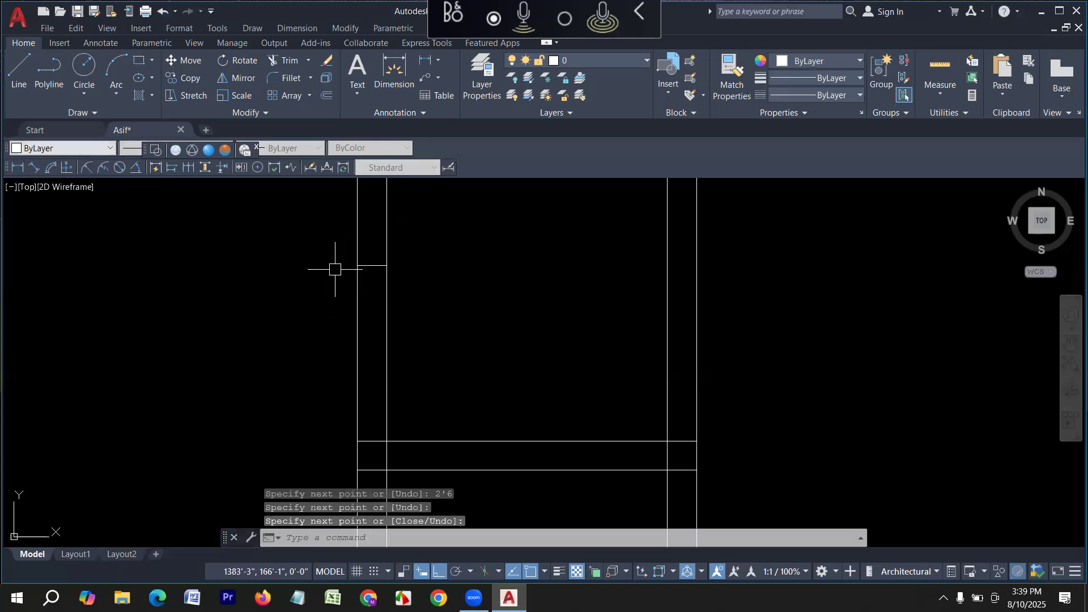
# - Draw a line 2'6" down from the small right-hand partition's lower edge along the wall face, then across the wall
pyautogui.scroll(-6, 385, 256)
pyautogui.scroll(4, 391, 257)
pyautogui.press('Return')
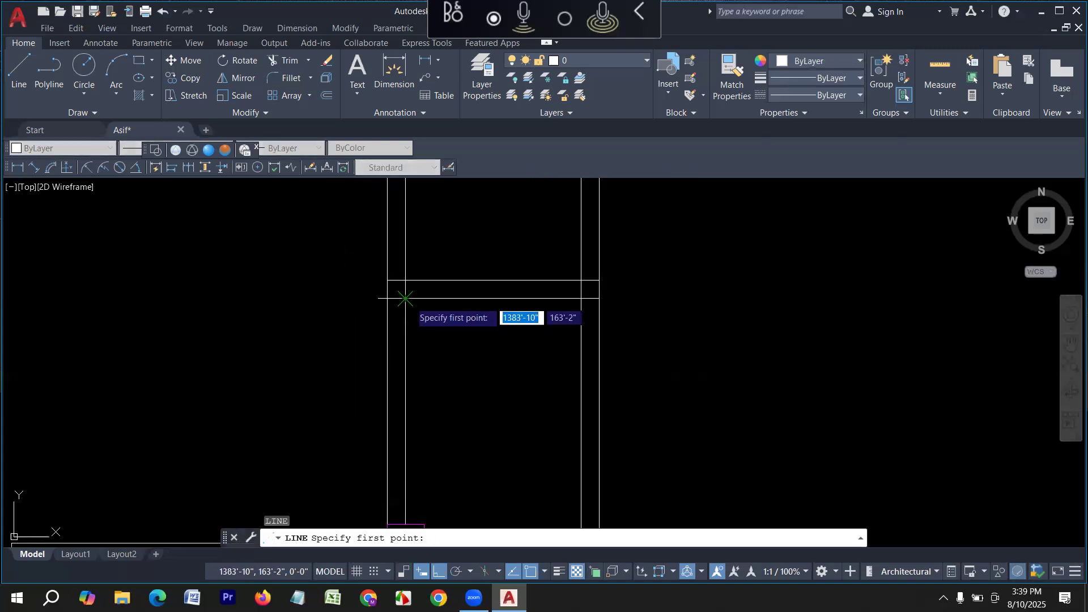
pyautogui.click(405, 298)
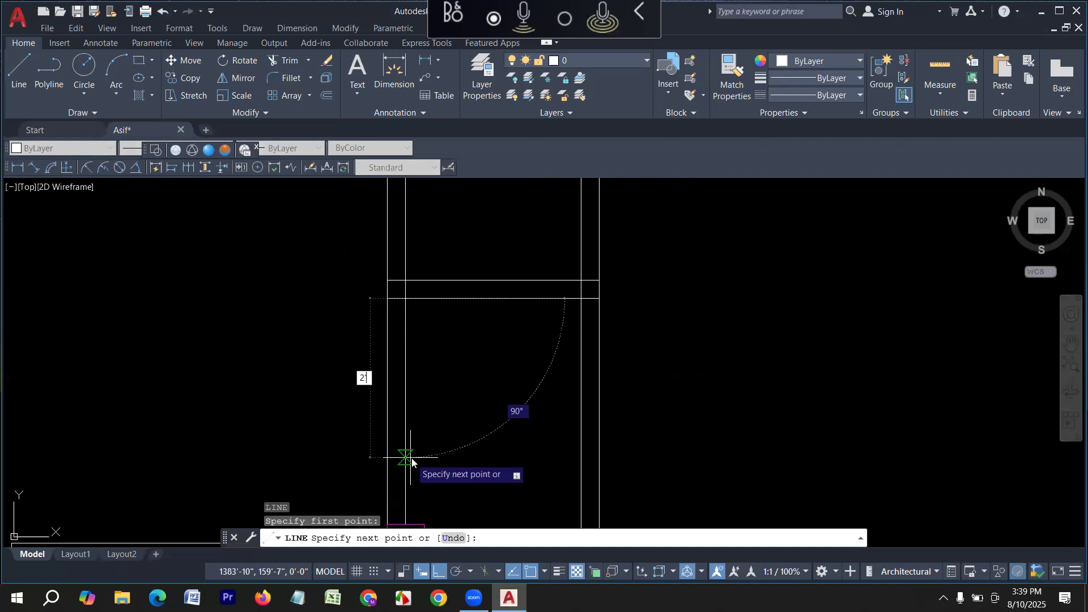
pyautogui.write("2'6")
pyautogui.press('Return')
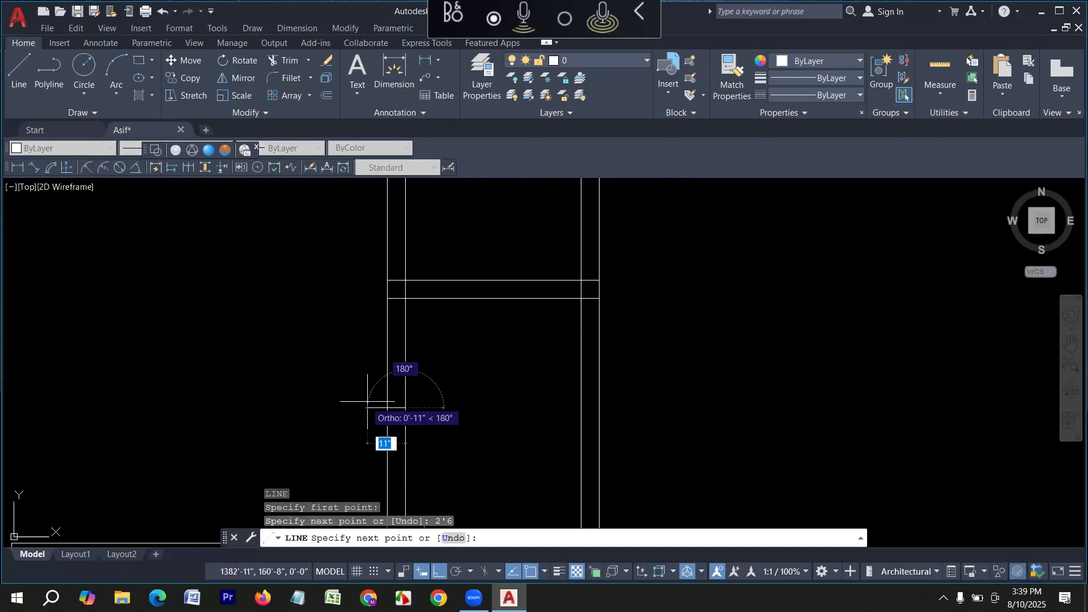
pyautogui.click(383, 408)
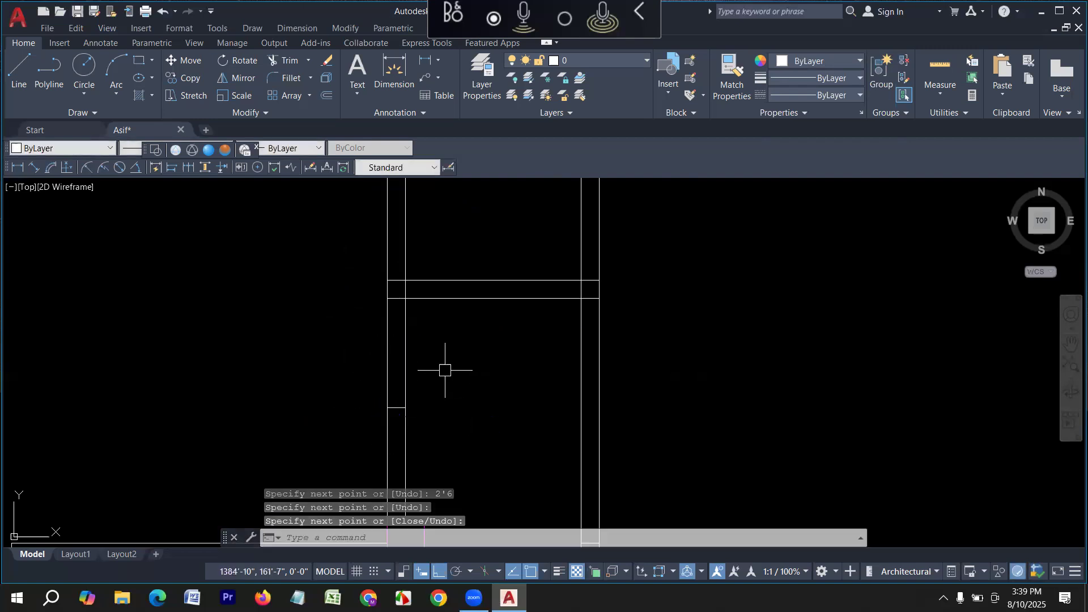
# - Trim the wall lines between the small right-hand partition and the jamb lines above and below it to open both doorways
pyautogui.write('tr')
pyautogui.press('Return')
pyautogui.scroll(-4, 351, 368)
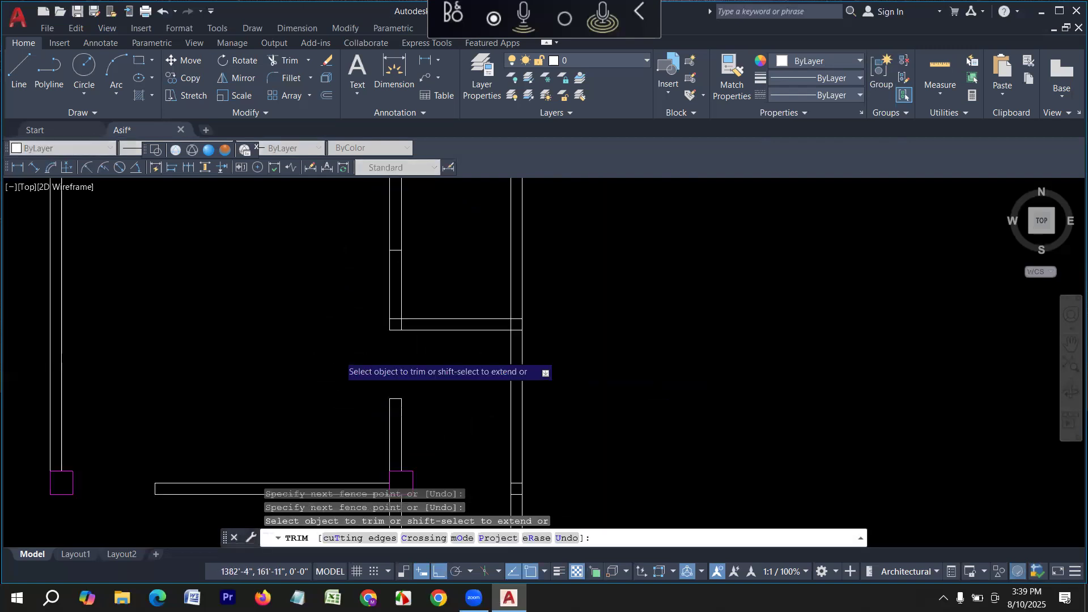
pyautogui.moveTo(424, 343)
pyautogui.mouseDown()
pyautogui.moveTo(374, 350)
pyautogui.moveTo(363, 340)
pyautogui.mouseUp()
pyautogui.scroll(-4, 357, 352)
pyautogui.scroll(4, 405, 384)
# - Draw a line 3' left from the lower left partition's upper left corner on the lower cross wall, then across the wall
pyautogui.click(19, 71)
pyautogui.scroll(6, 272, 442)
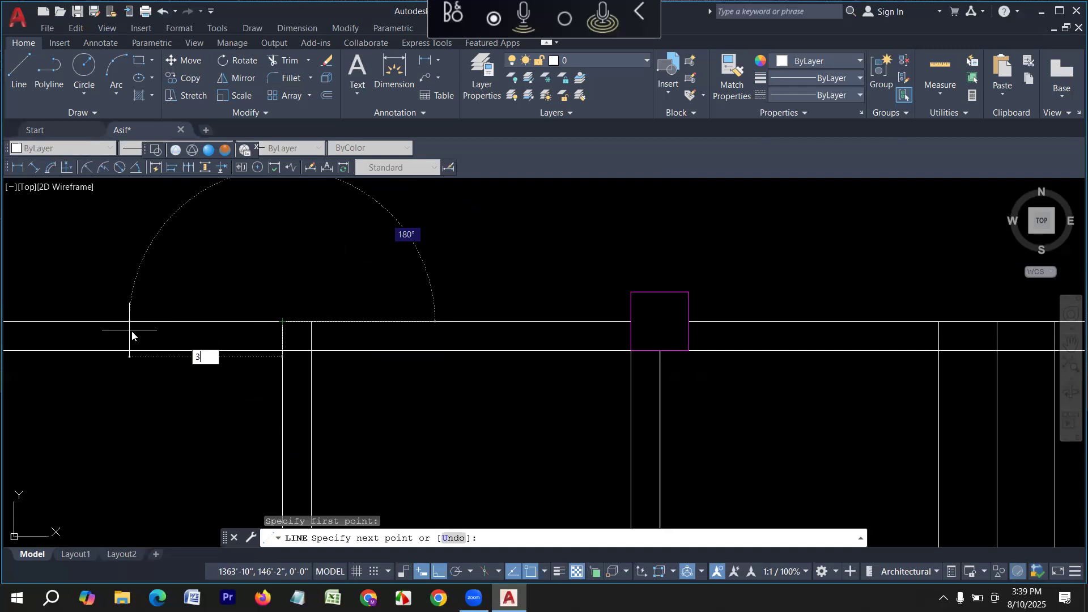
pyautogui.write("'")
pyautogui.press('Return')
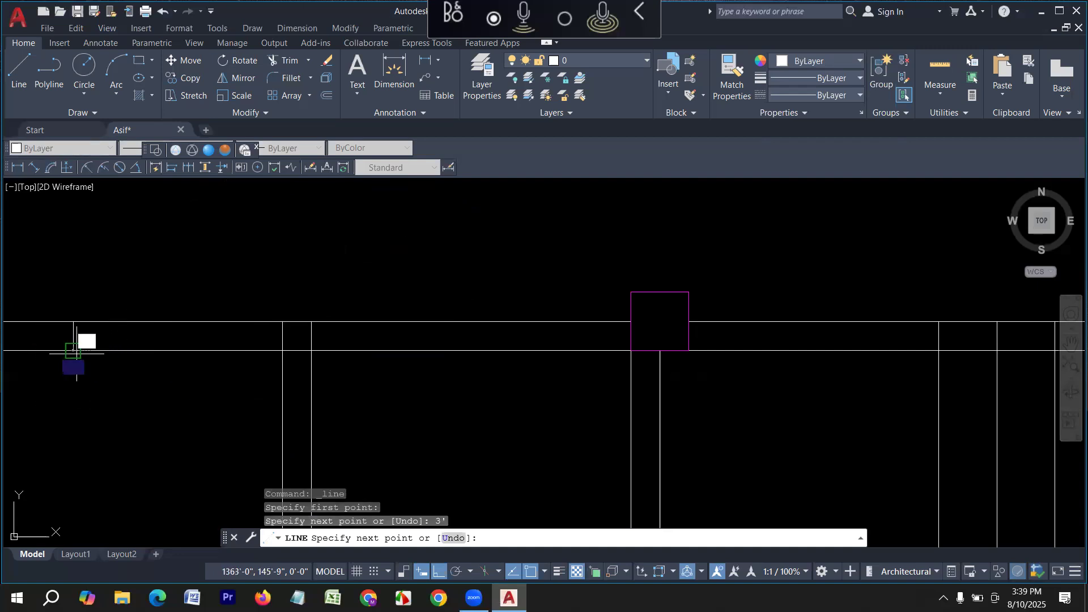
pyautogui.click(77, 354)
pyautogui.press('Return')
# - Draw a line 2'6" right from the lower left partition's right face on the lower cross wall, then across the wall
pyautogui.scroll(-4, 148, 366)
pyautogui.scroll(4, 225, 361)
pyautogui.press('Return')
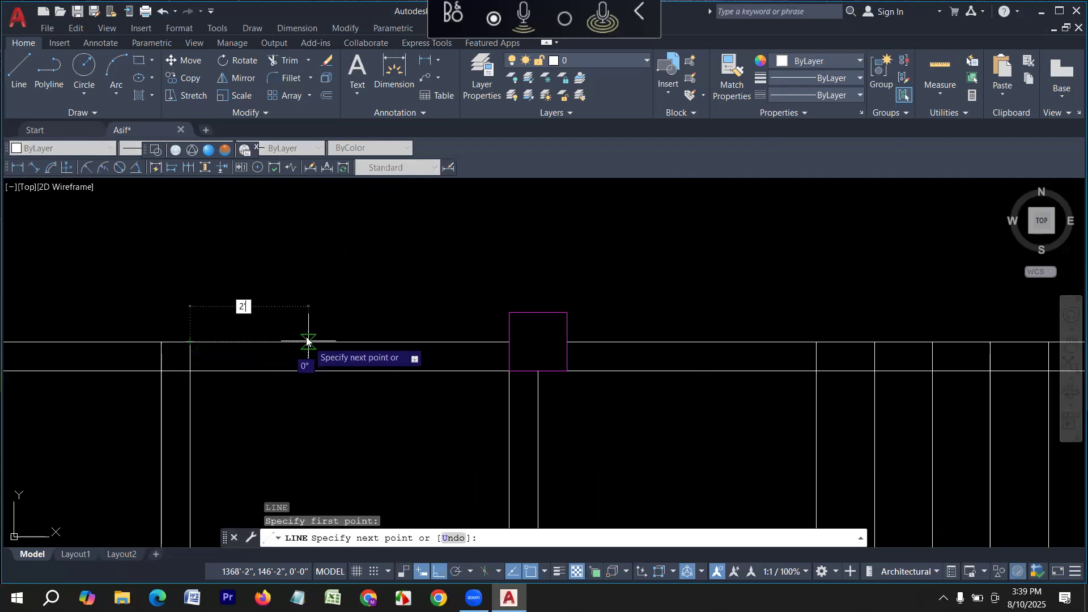
pyautogui.press('Return')
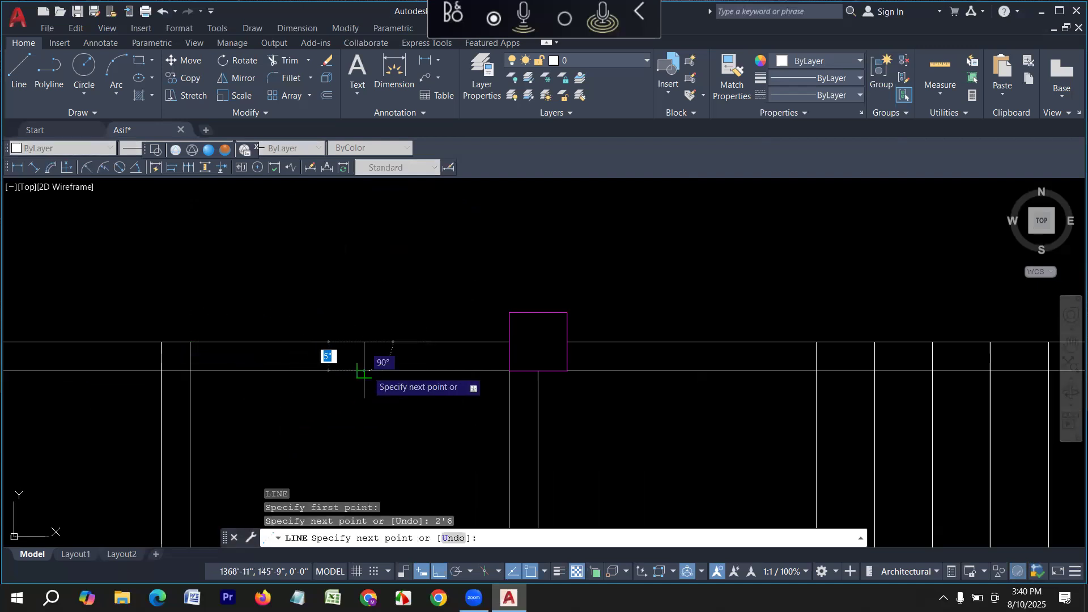
pyautogui.press('Return')
# - Draw a line 3'4" right from the lower cross wall's middle column towards the staircase, then across the wall
pyautogui.scroll(-4, 311, 384)
pyautogui.scroll(4, 331, 359)
pyautogui.press('Return')
pyautogui.click(309, 355)
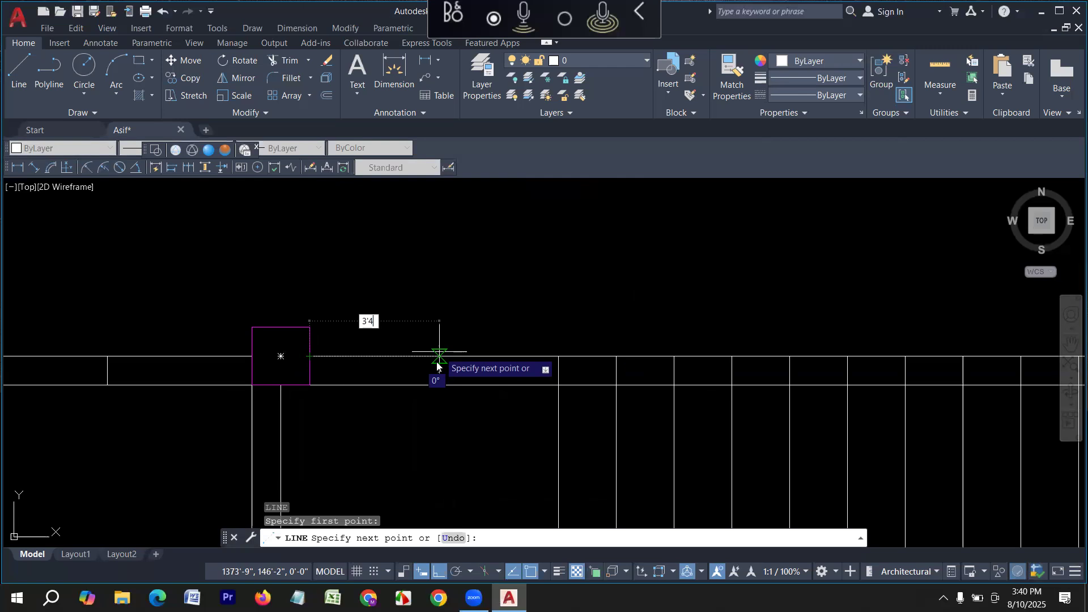
pyautogui.write("3'4")
pyautogui.press('Return')
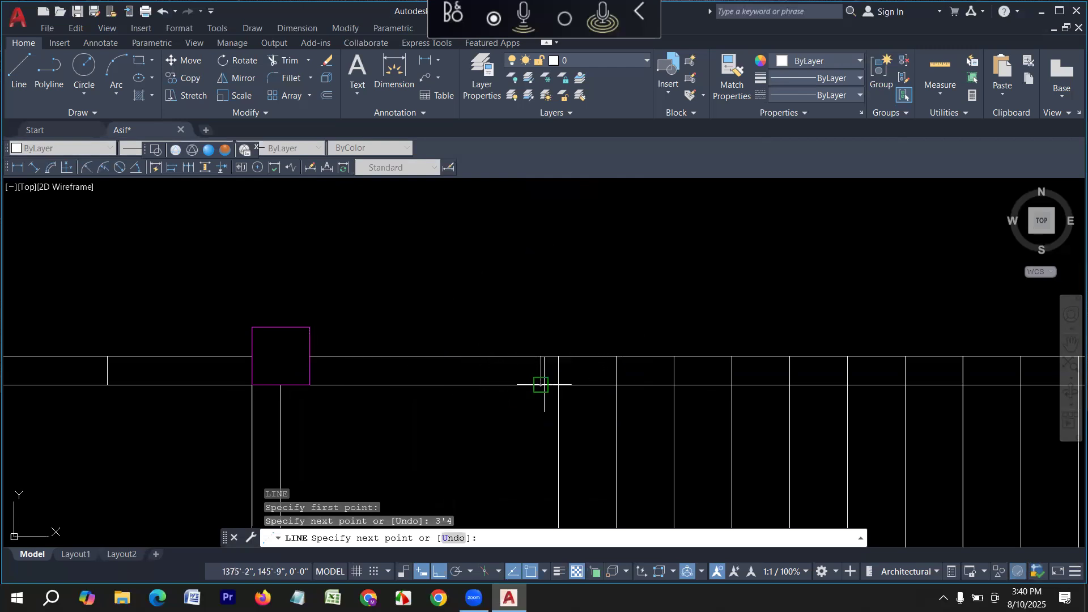
pyautogui.click(541, 384)
pyautogui.press('Return')
# - Trim the lower cross wall lines in the openings beside the staircase and on both sides of the lower left partition
pyautogui.click(509, 431)
pyautogui.click(481, 303)
pyautogui.scroll(-6, 469, 442)
pyautogui.scroll(5, 383, 448)
pyautogui.moveTo(336, 440); pyautogui.dragTo(328, 336)
pyautogui.moveTo(205, 443); pyautogui.dragTo(205, 315)
pyautogui.scroll(-8, 221, 371)
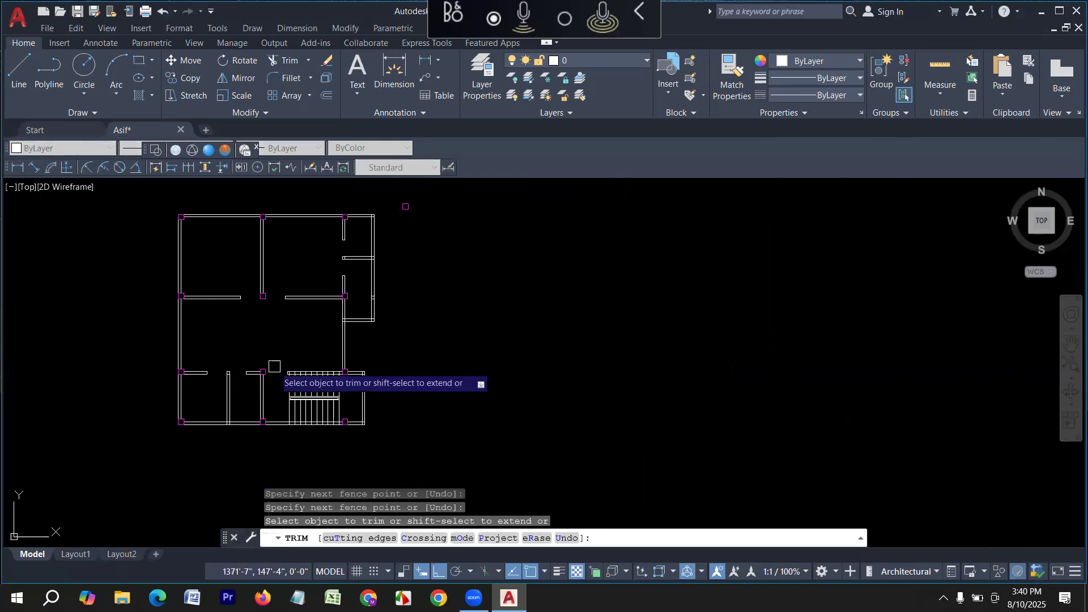
pyautogui.scroll(2, 186, 359)
pyautogui.scroll(2, 397, 335)
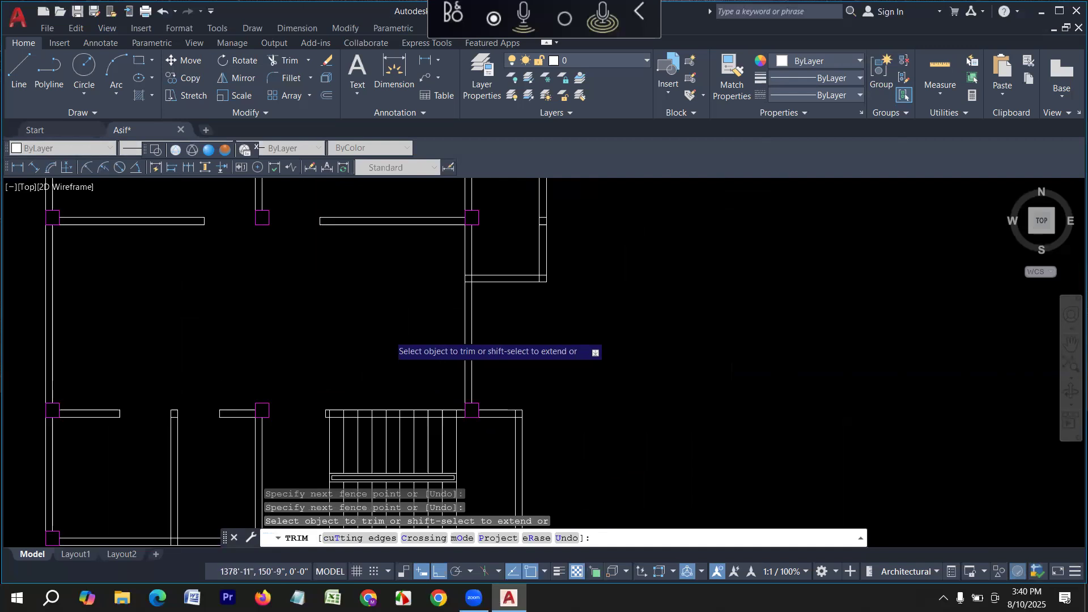
pyautogui.scroll(-4, 459, 368)
pyautogui.press('Escape')
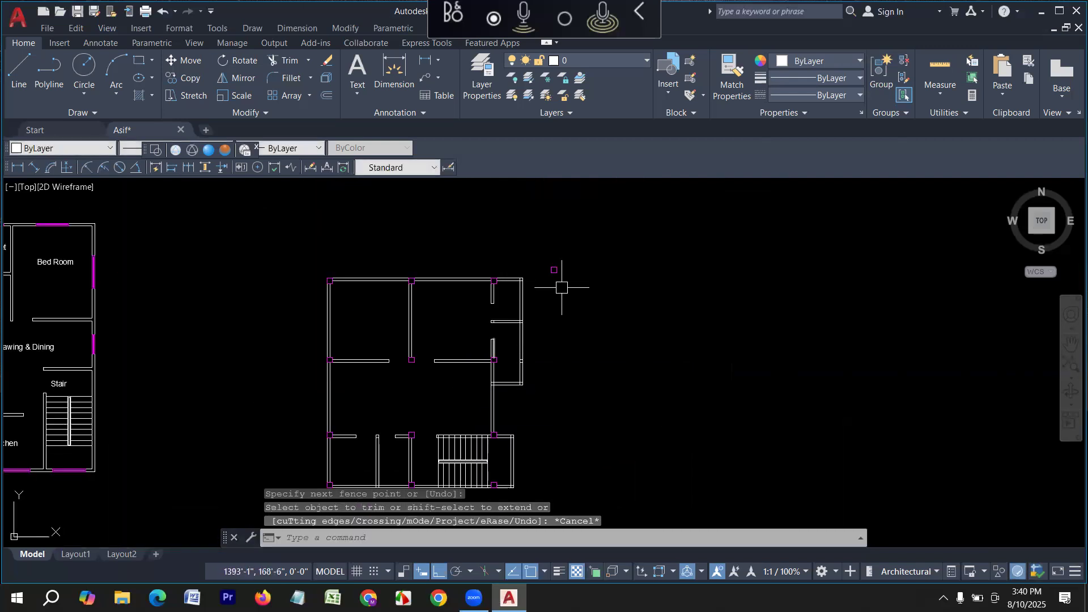
# - Erase the spare magenta column square outside the plan's top right corner
pyautogui.scroll(2, 584, 290)
pyautogui.click(578, 301)
pyautogui.click(511, 225)
pyautogui.press('Delete')
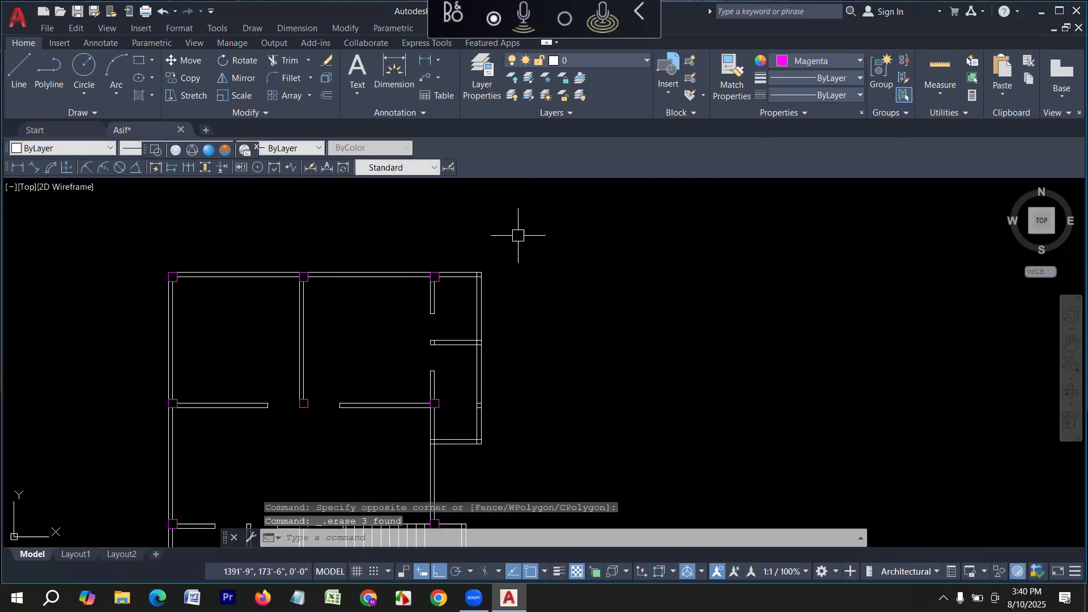
# - Trim the overlapping inner wall lines at the plan's top right outer corner
pyautogui.scroll(3, 475, 305)
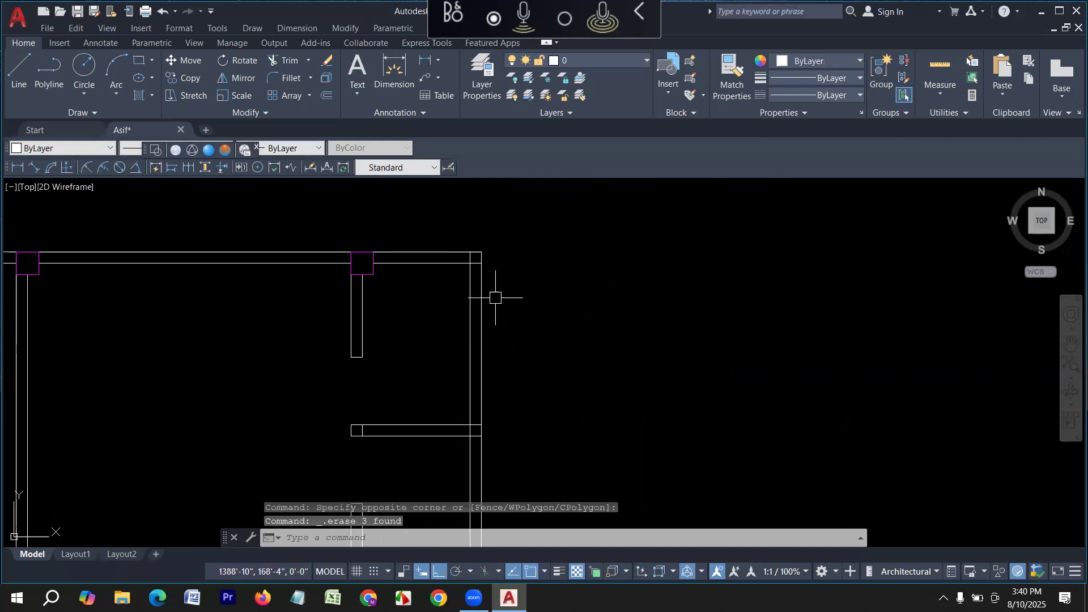
pyautogui.press('Escape')
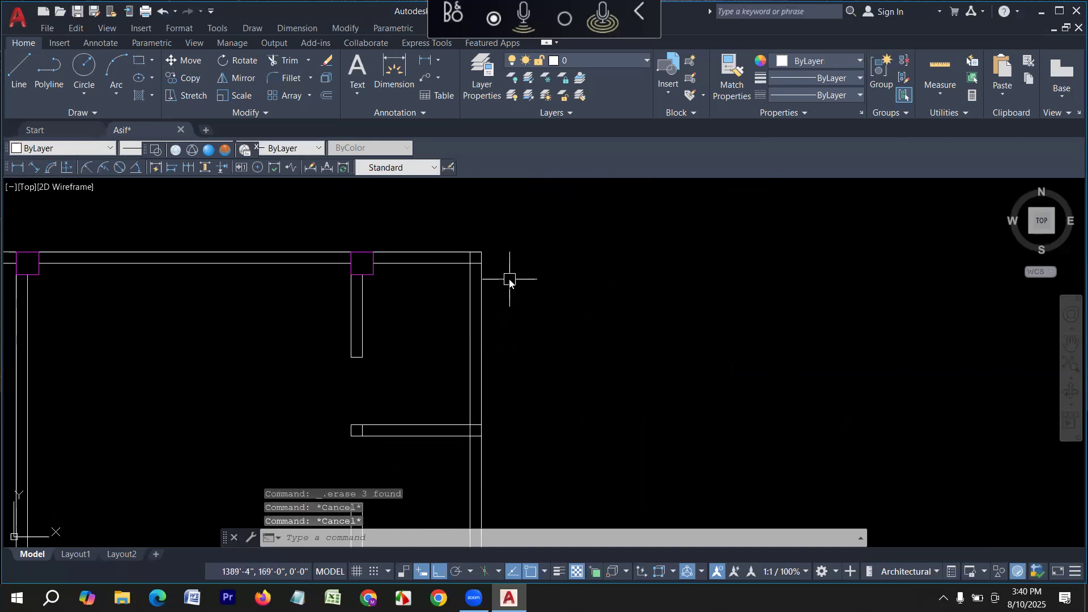
pyautogui.write('tr')
pyautogui.press('Return')
pyautogui.scroll(4, 487, 256)
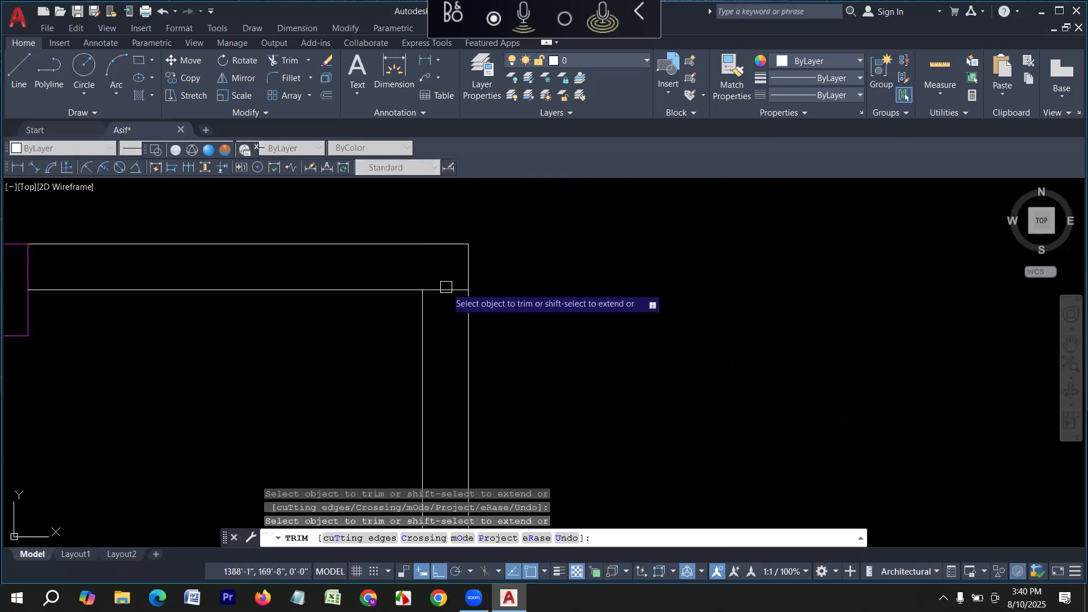
pyautogui.click(451, 318)
pyautogui.click(445, 278)
# - Trim the right outer wall's junction with the small partition and the leftover cross wall lines inside that outer wall
pyautogui.scroll(-4, 453, 238)
pyautogui.scroll(5, 453, 438)
pyautogui.moveTo(446, 366); pyautogui.dragTo(445, 235)
pyautogui.moveTo(441, 285); pyautogui.dragTo(347, 277)
pyautogui.scroll(-4, 498, 296)
pyautogui.scroll(3, 410, 301)
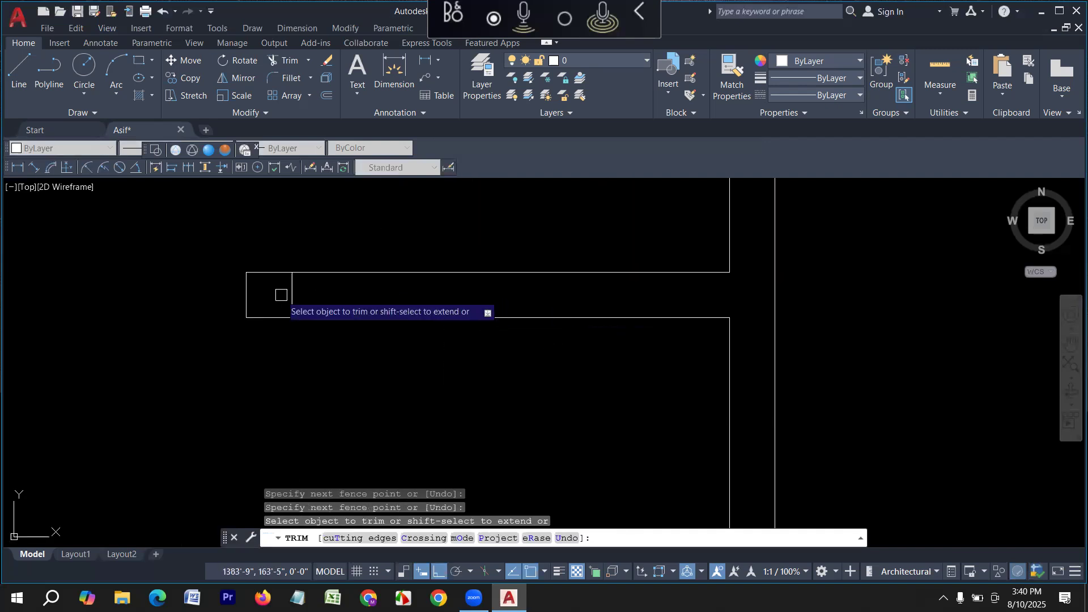
pyautogui.scroll(-4, 440, 309)
pyautogui.scroll(5, 347, 315)
pyautogui.moveTo(343, 273); pyautogui.dragTo(343, 355)
# - Trim the overlapping lines at the right-hand projection's lower outer corner and where its lower wall meets the main wall
pyautogui.scroll(-4, 363, 318)
pyautogui.scroll(5, 366, 325)
pyautogui.scroll(2, 362, 325)
pyautogui.moveTo(374, 289); pyautogui.dragTo(310, 339)
pyautogui.scroll(-4, 526, 364)
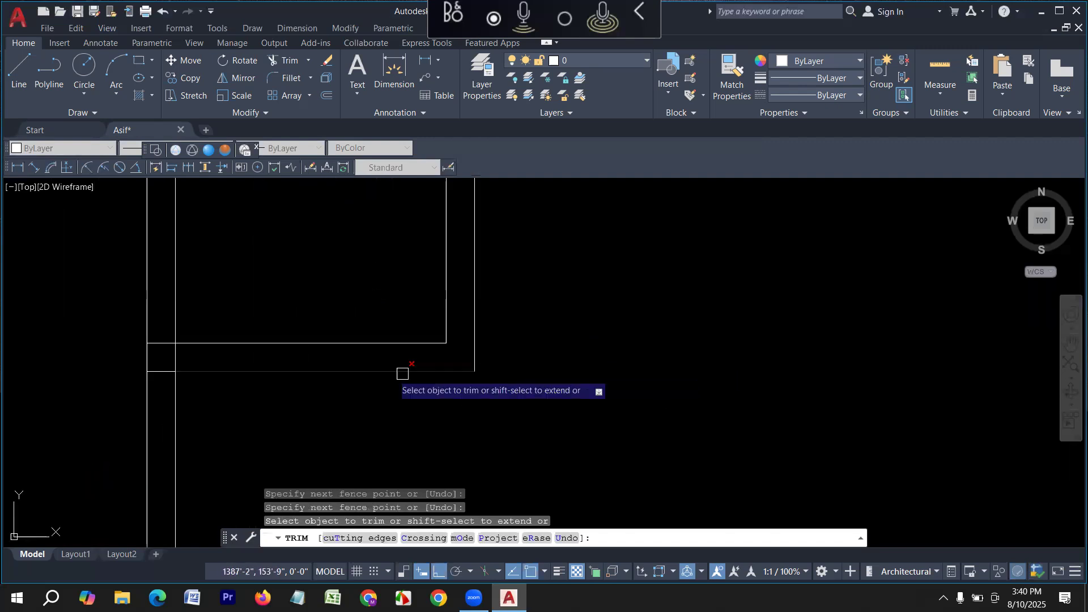
pyautogui.moveTo(158, 325)
pyautogui.mouseDown()
pyautogui.moveTo(157, 382)
pyautogui.moveTo(188, 351)
pyautogui.mouseUp()
pyautogui.scroll(-4, 264, 309)
# - Trim the overlapping wall lines at the stairwell's upper right and lower right outer corners
pyautogui.scroll(9, 250, 369)
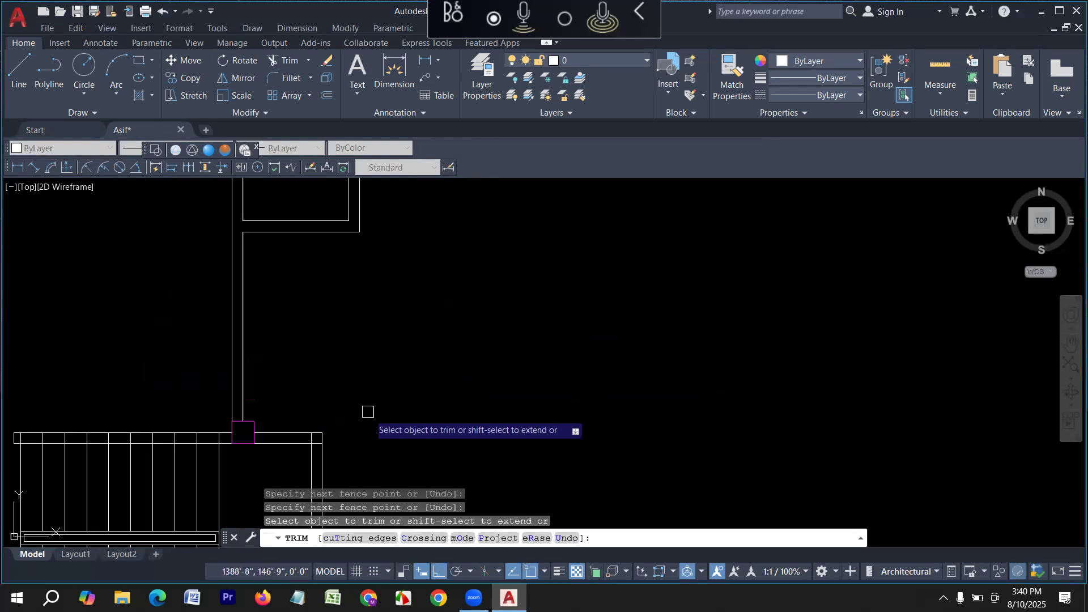
pyautogui.moveTo(219, 354); pyautogui.dragTo(276, 409)
pyautogui.scroll(-9, 276, 285)
pyautogui.scroll(2, 278, 350)
pyautogui.scroll(6, 281, 368)
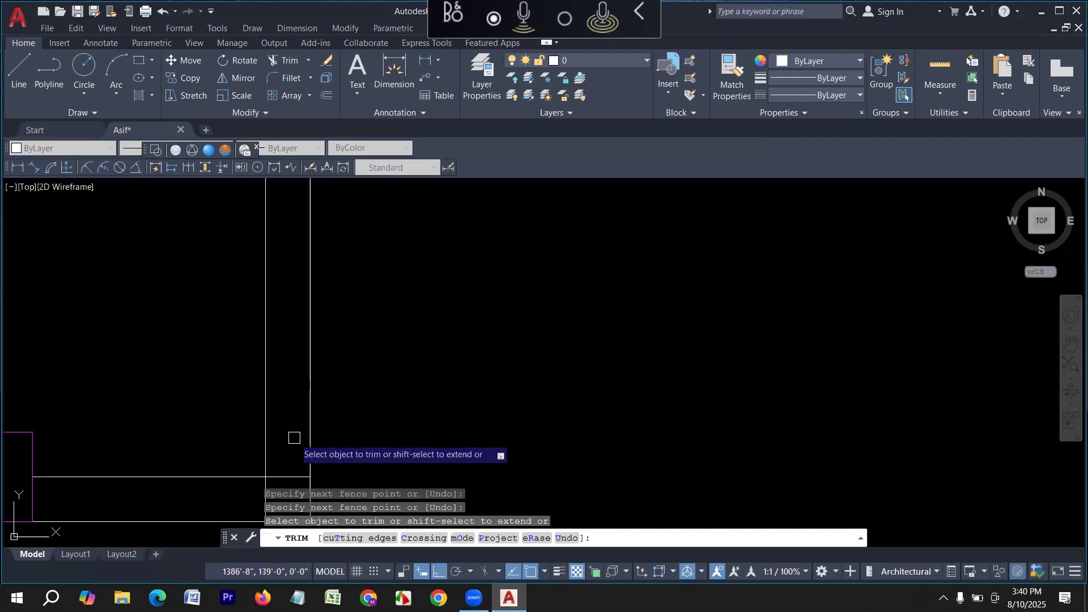
pyautogui.moveTo(309, 366); pyautogui.dragTo(287, 397)
pyautogui.scroll(-8, 547, 425)
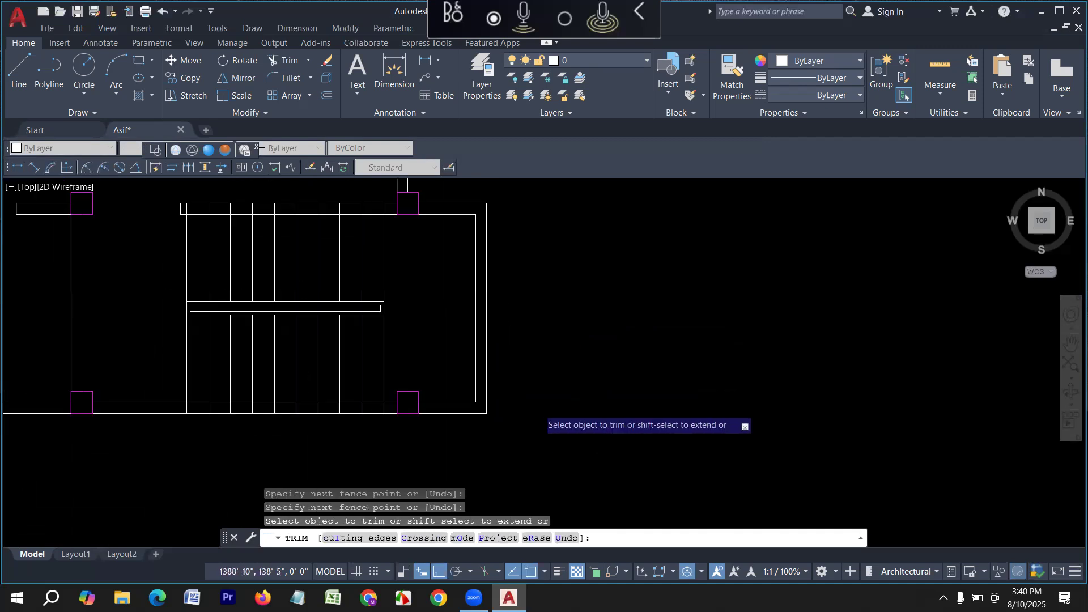
# - Trim the stair tread lines that run through the bottom outer wall
pyautogui.scroll(7, 255, 405)
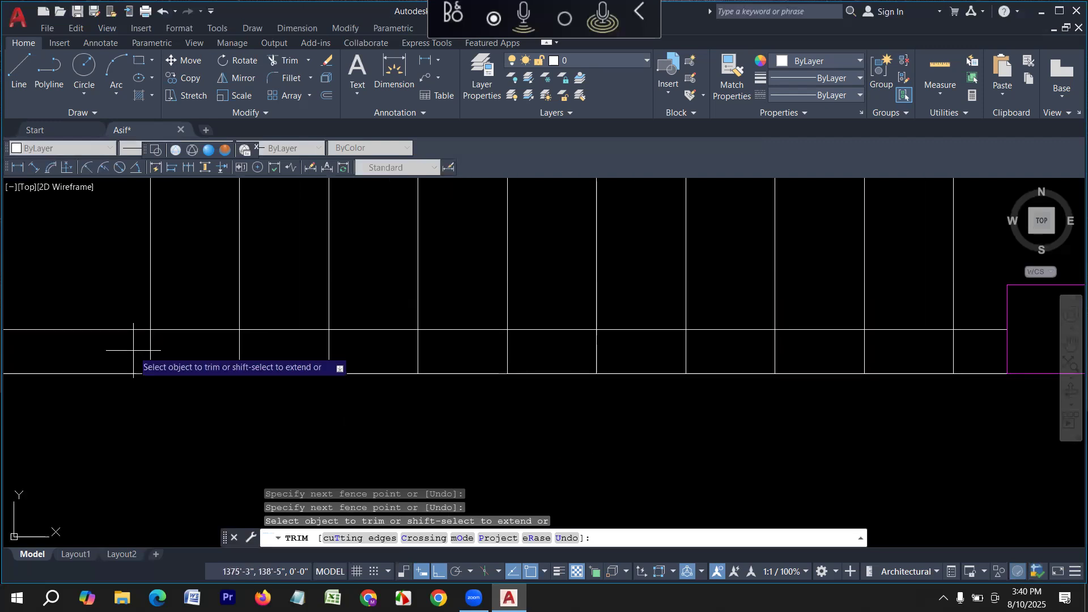
pyautogui.moveTo(133, 350); pyautogui.dragTo(288, 357)
pyautogui.moveTo(439, 357); pyautogui.dragTo(517, 357)
pyautogui.moveTo(517, 357); pyautogui.dragTo(280, 365, button='middle')
pyautogui.moveTo(452, 368); pyautogui.dragTo(522, 369)
pyautogui.moveTo(522, 369); pyautogui.dragTo(287, 372, button='middle')
pyautogui.moveTo(287, 372); pyautogui.dragTo(460, 371)
pyautogui.scroll(-4, 488, 442)
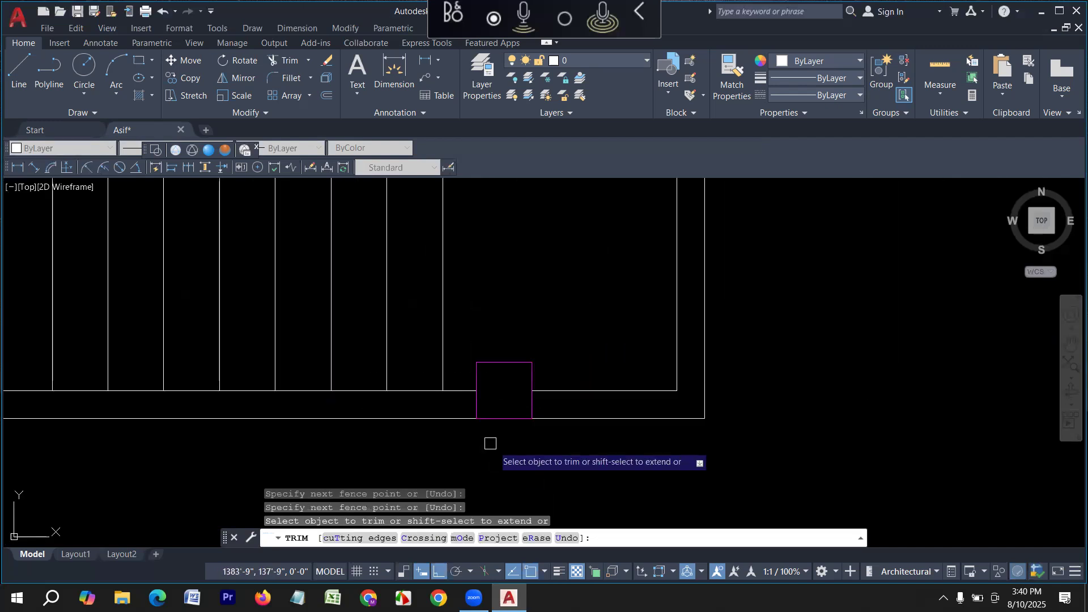
# - Trim the stair tread lines that run through the lower cross wall above the staircase
pyautogui.scroll(4, 490, 354)
pyautogui.scroll(6, 490, 355)
pyautogui.moveTo(523, 311); pyautogui.dragTo(106, 297)
pyautogui.moveTo(118, 304); pyautogui.dragTo(396, 309, button='middle')
pyautogui.moveTo(383, 310); pyautogui.dragTo(52, 315)
pyautogui.scroll(-2, 73, 314)
pyautogui.moveTo(80, 316); pyautogui.dragTo(427, 377, button='middle')
pyautogui.moveTo(425, 375); pyautogui.dragTo(335, 377)
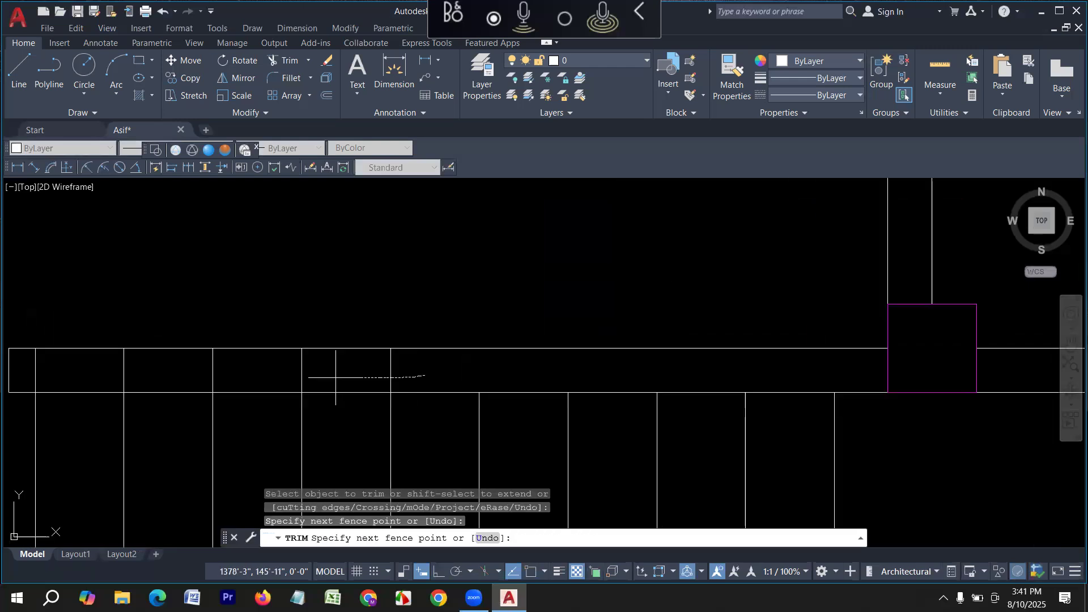
pyautogui.moveTo(34, 370); pyautogui.dragTo(34, 370)
# - Trim the overlapping lines where the lower left partition meets the bottom outer wall
pyautogui.scroll(-3, 225, 354)
pyautogui.scroll(-1, 444, 350)
pyautogui.scroll(-2, 437, 382)
pyautogui.scroll(6, 287, 401)
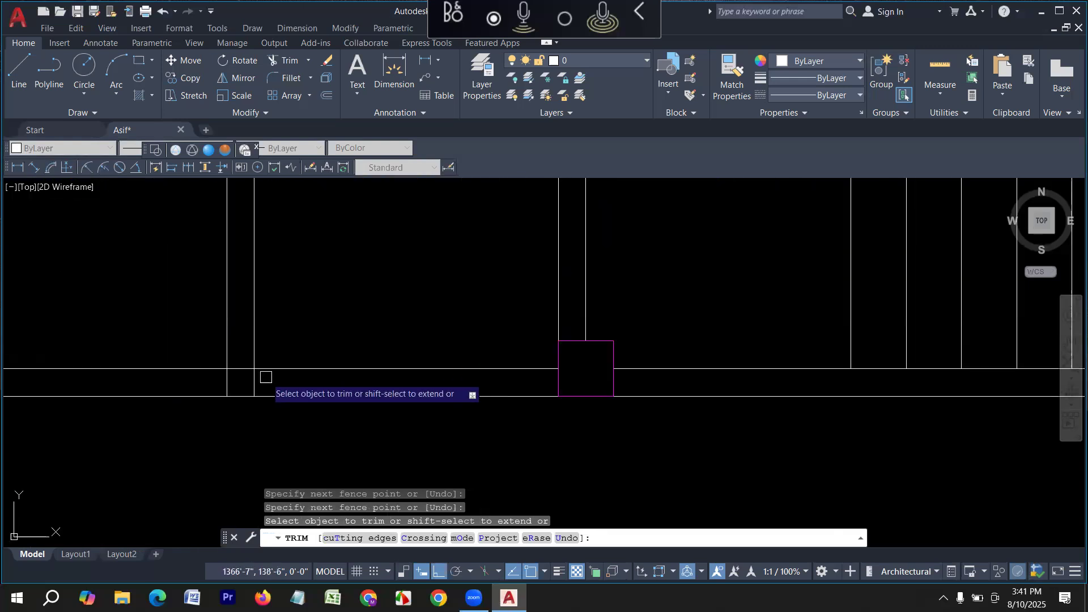
pyautogui.moveTo(265, 381); pyautogui.dragTo(145, 376)
pyautogui.moveTo(221, 374); pyautogui.dragTo(222, 346)
# - Trim the short leftover wall line across the lower left partition's upper end
pyautogui.scroll(-6, 210, 411)
pyautogui.scroll(-4, 210, 431)
pyautogui.scroll(6, 224, 408)
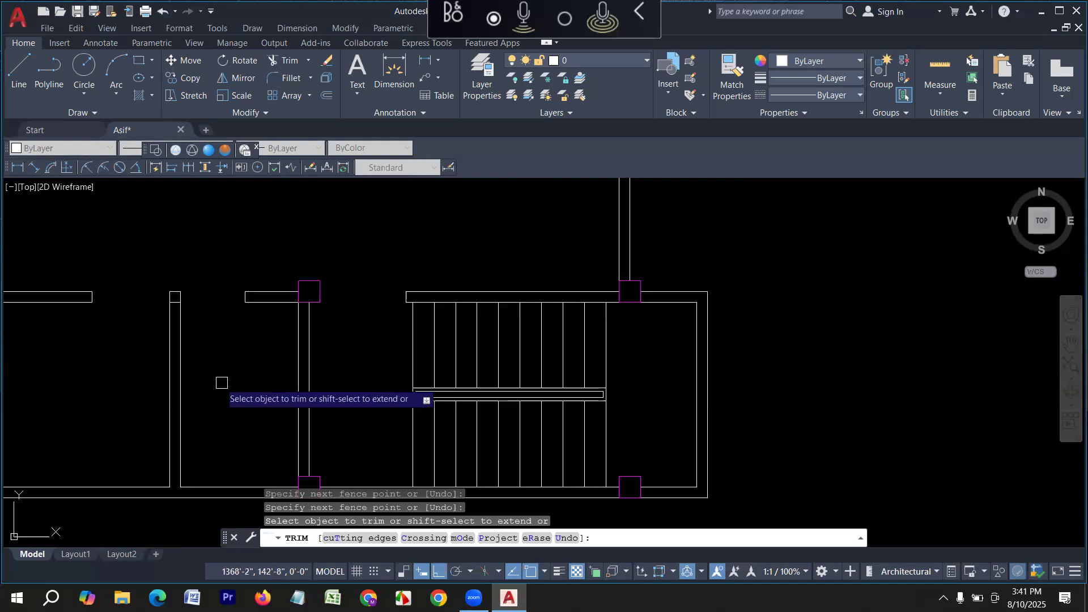
pyautogui.scroll(6, 180, 356)
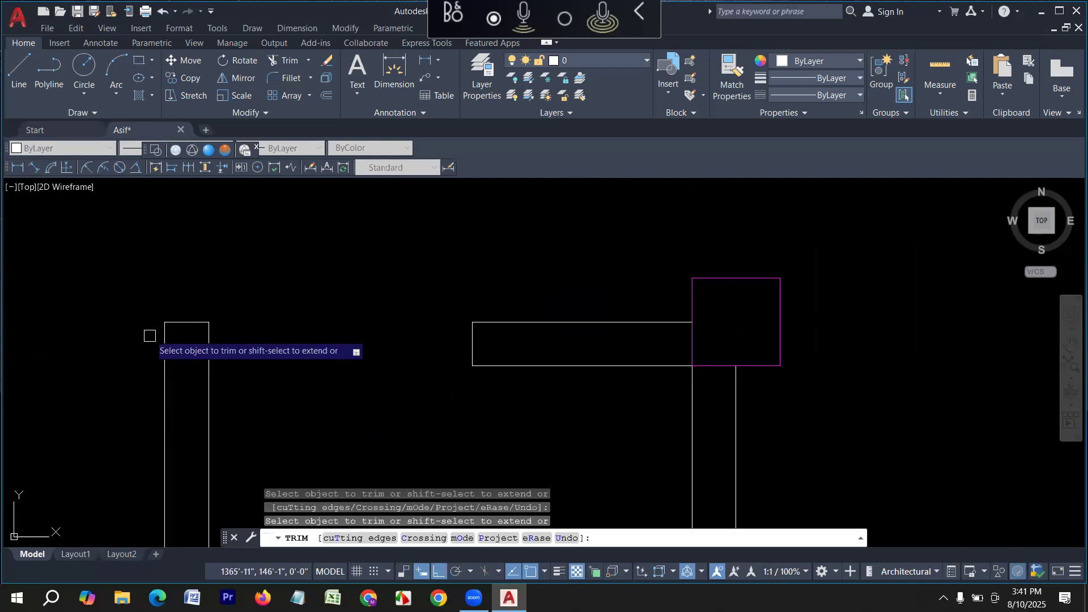
# - Leave the Trim command and set the current object colour to cyan
pyautogui.scroll(-8, 200, 344)
pyautogui.moveTo(509, 277); pyautogui.dragTo(456, 443, button='middle')
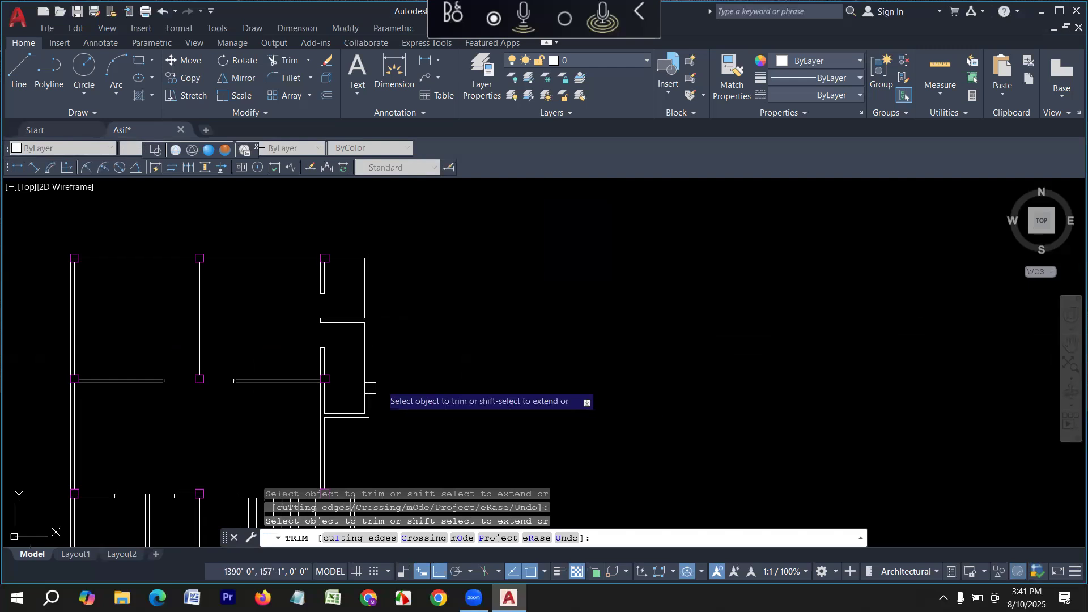
pyautogui.press('Escape')
pyautogui.click(796, 62)
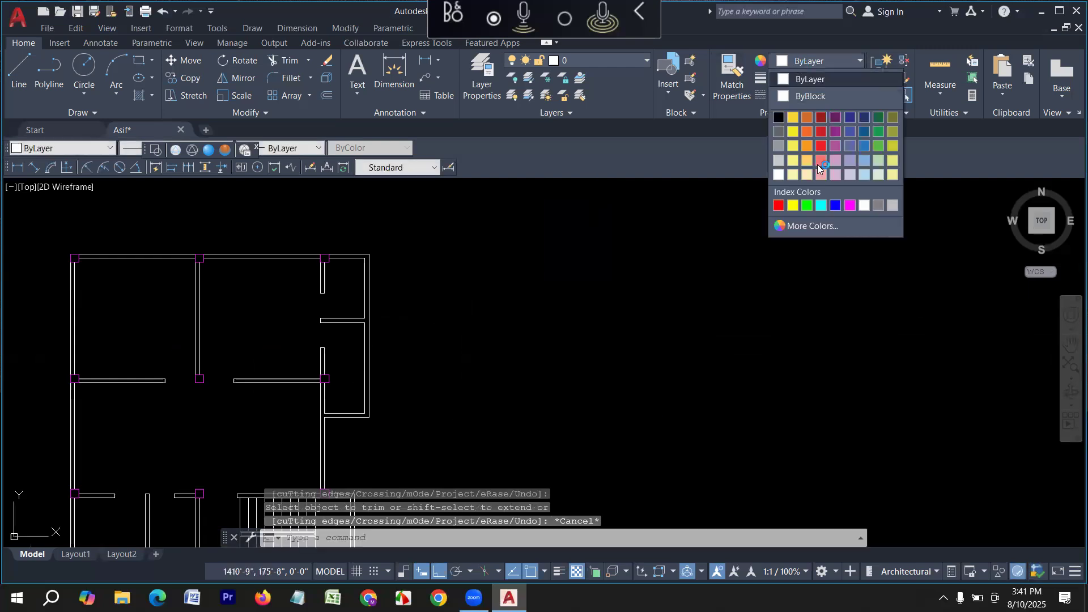
pyautogui.click(822, 205)
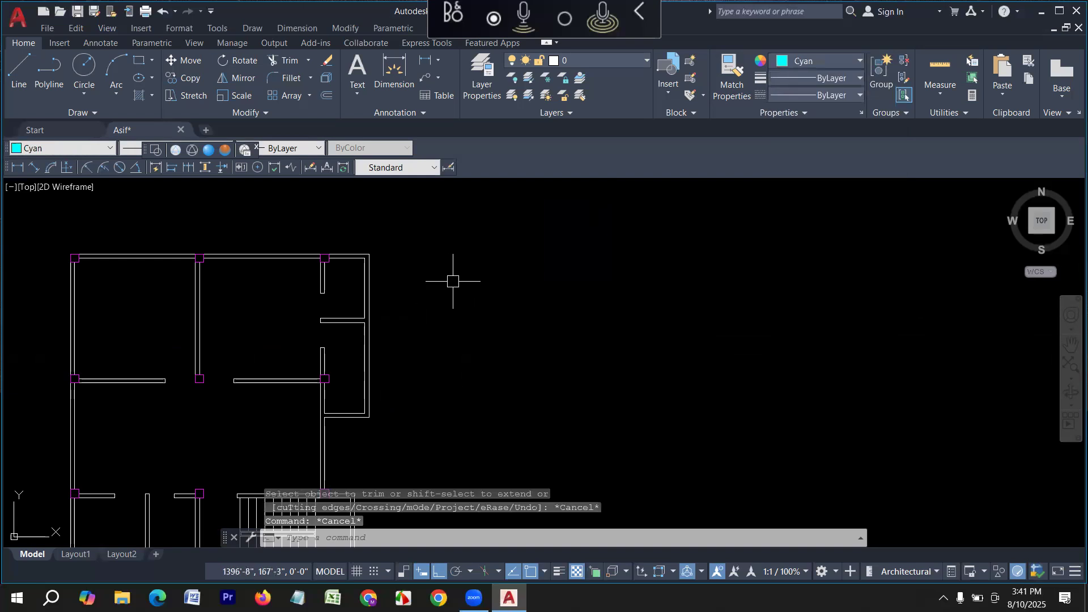
# - Draw a 5' by 5" rectangle in the empty space to the right of the floor plan
pyautogui.press('Return')
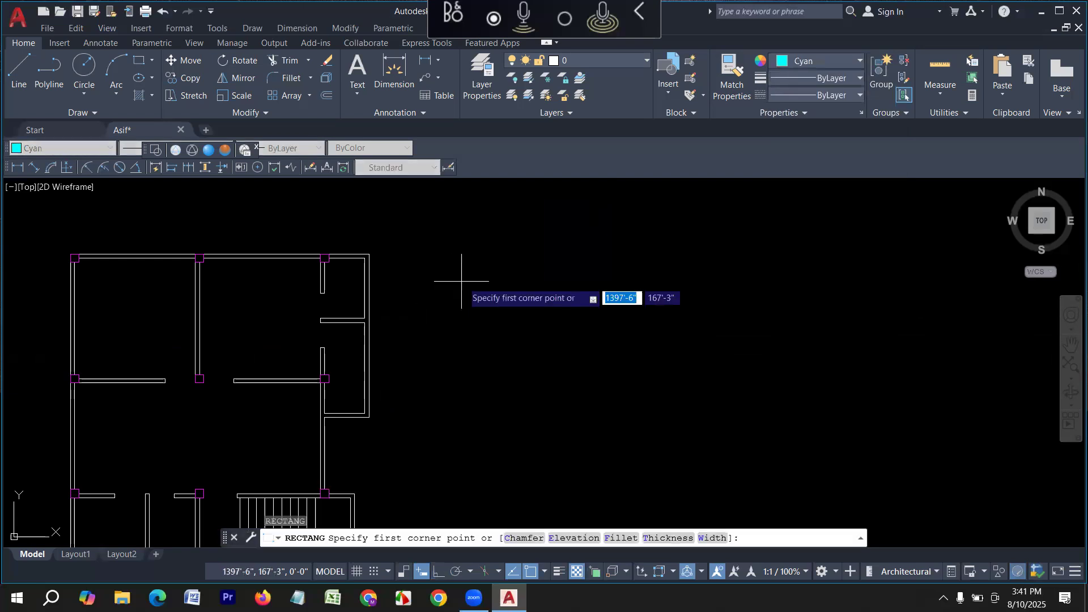
pyautogui.click(444, 273)
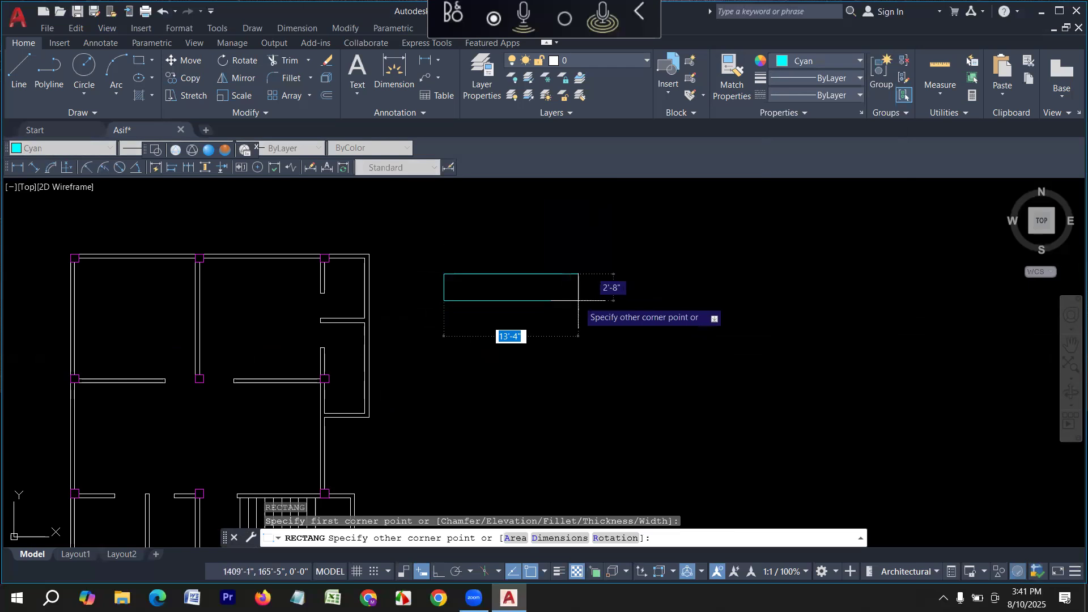
pyautogui.write("5',")
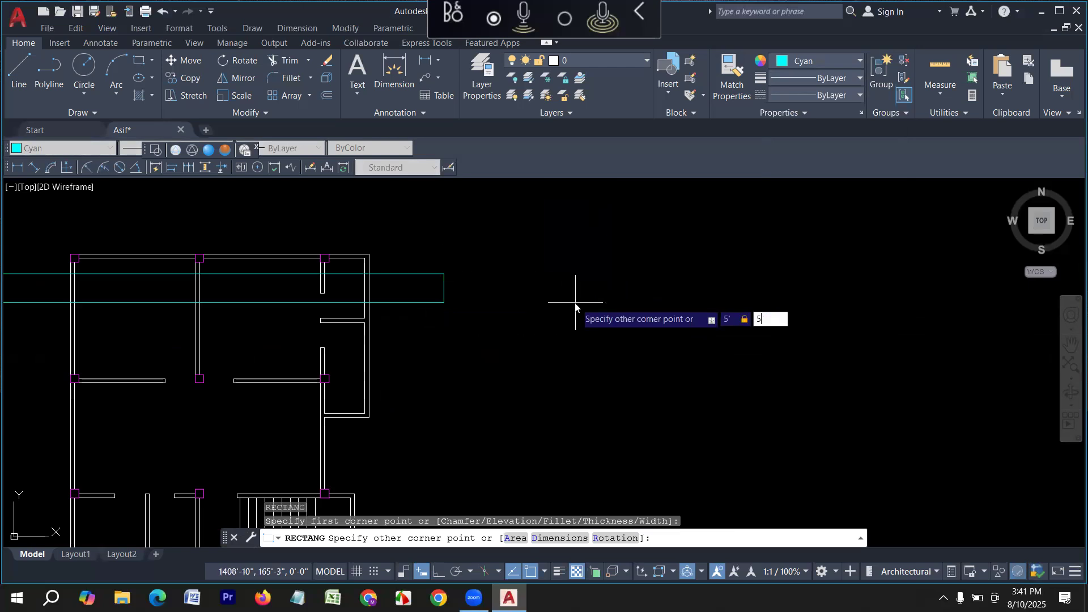
pyautogui.press('Return')
# - Draw a 3' by 5" rectangle below the 5' rectangle
pyautogui.press('Return')
pyautogui.click(452, 325)
pyautogui.write("3'")
pyautogui.press('Tab')
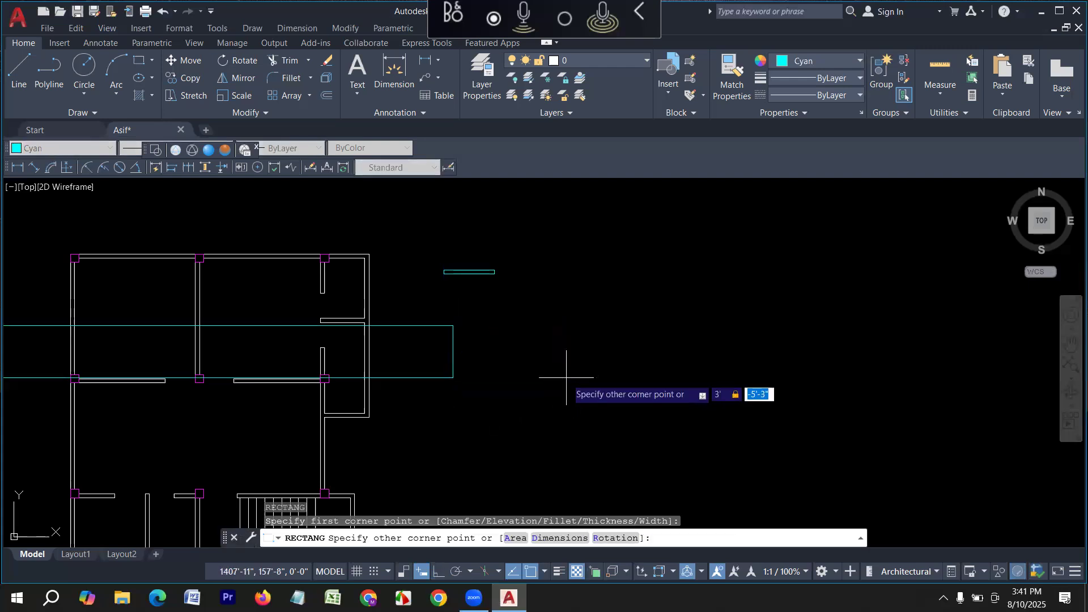
pyautogui.write('5')
pyautogui.press('Return')
# - Draw a 2' by 5" rectangle below the 3' rectangle
pyautogui.press('Return')
pyautogui.click(464, 378)
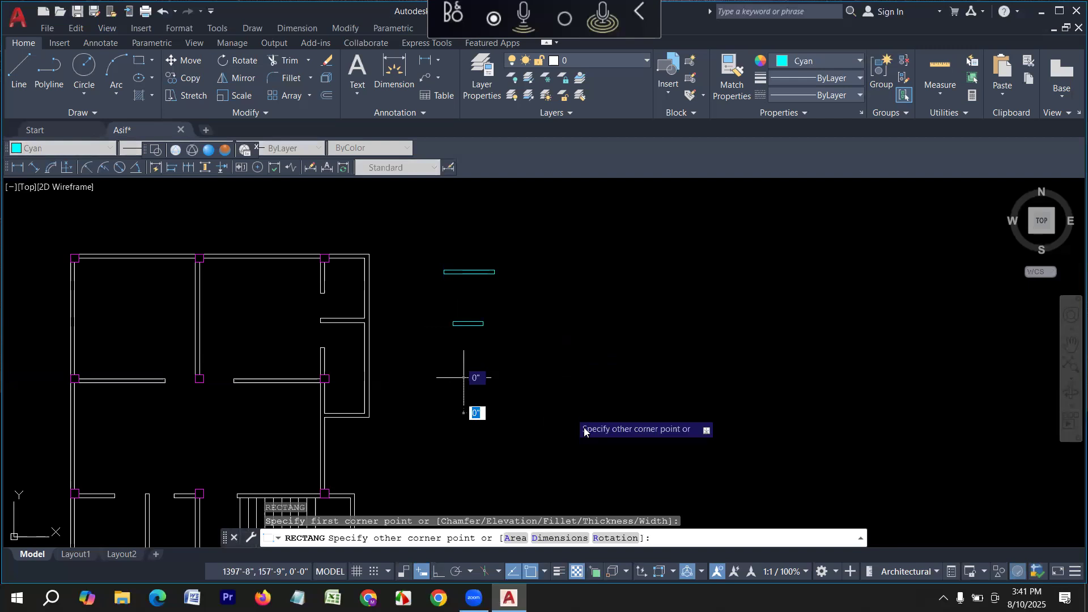
pyautogui.write('2')
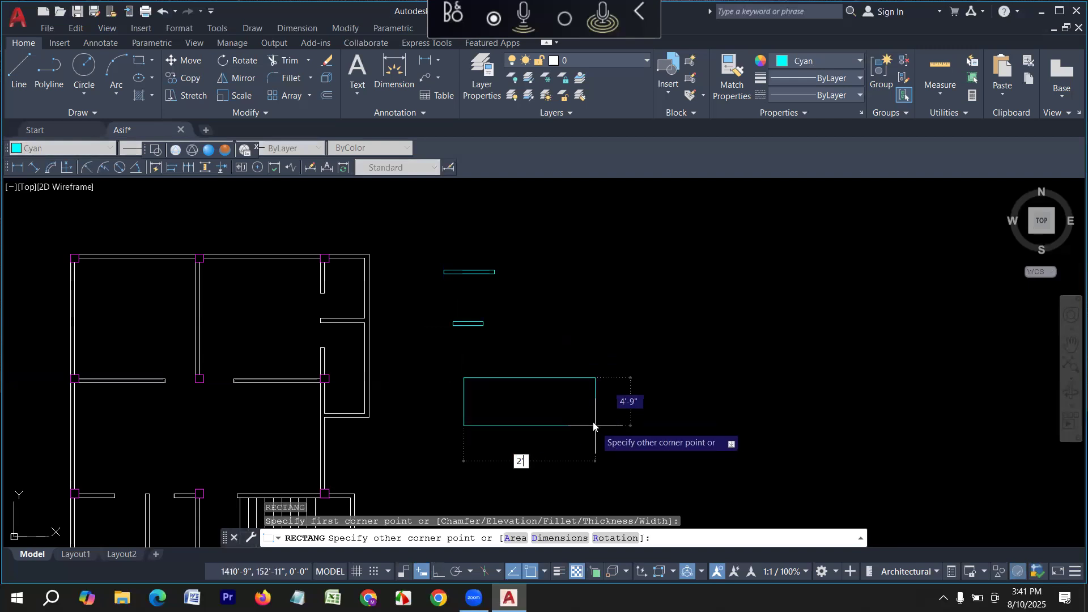
pyautogui.write("'")
pyautogui.press('Tab')
pyautogui.write('5')
pyautogui.press('Return')
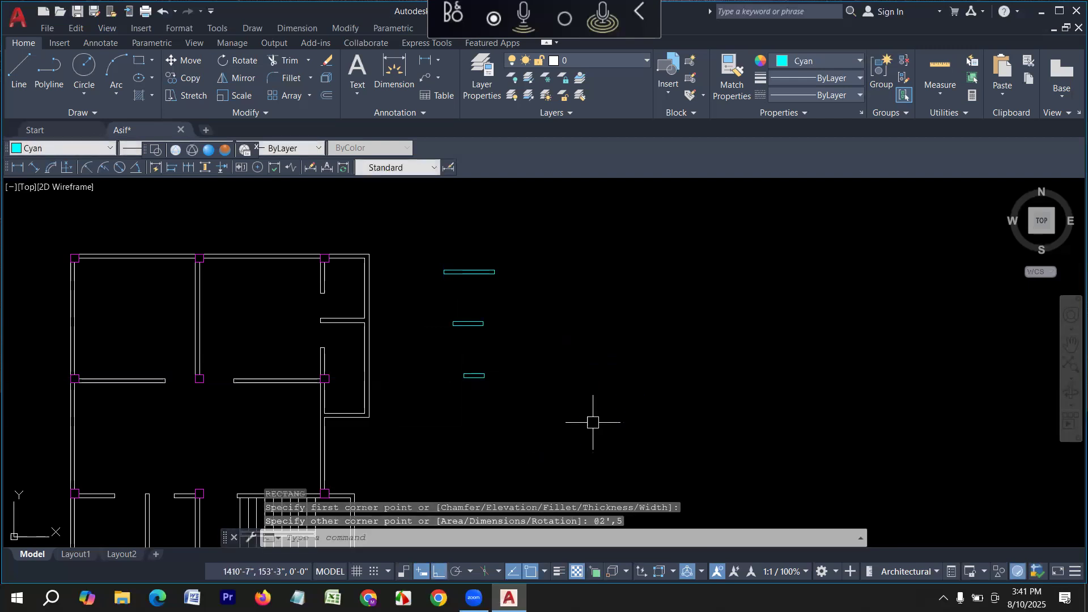
# - Offset the 5' rectangle 2" inward to form the largest window symbol
pyautogui.press('Return')
pyautogui.write('2')
pyautogui.press('Return')
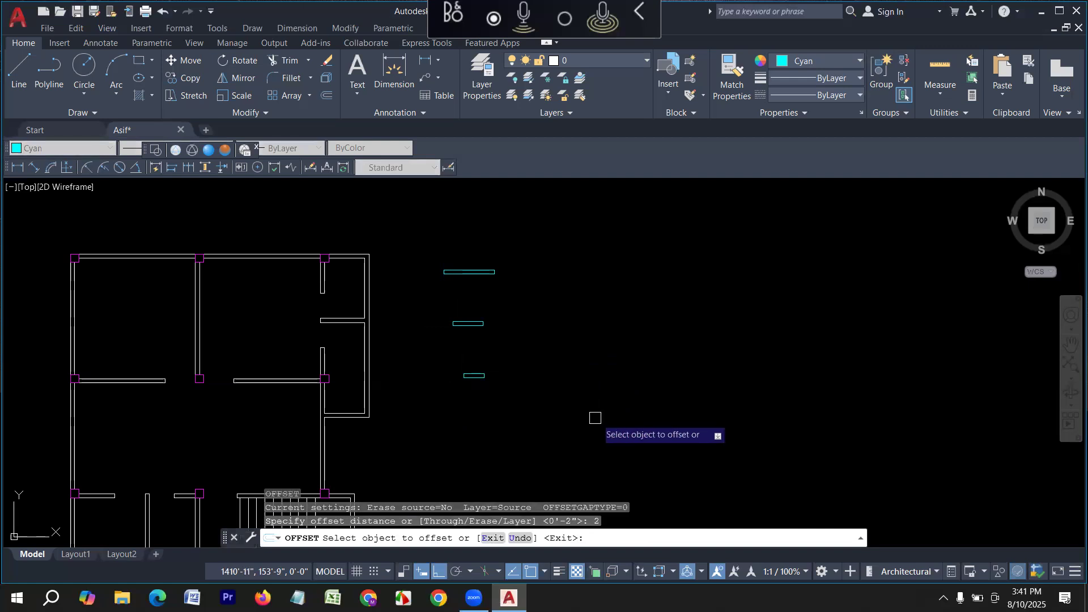
pyautogui.scroll(12, 476, 272)
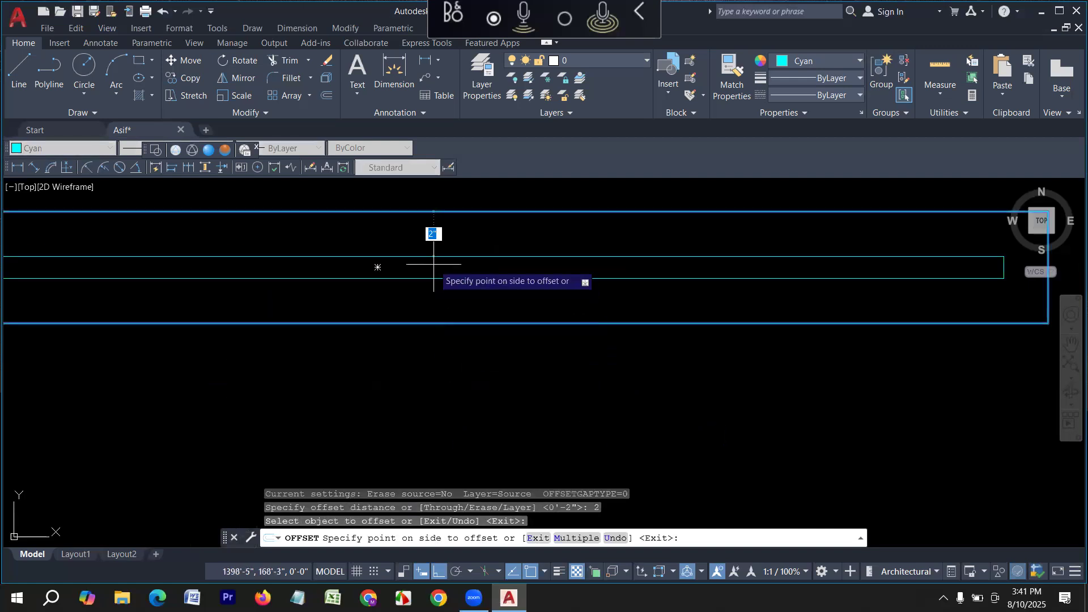
pyautogui.click(433, 262)
# - Offset the 3' rectangle inward by the same 2" distance
pyautogui.scroll(-8, 435, 272)
pyautogui.moveTo(405, 463); pyautogui.dragTo(394, 375, button='middle')
pyautogui.scroll(5, 369, 403)
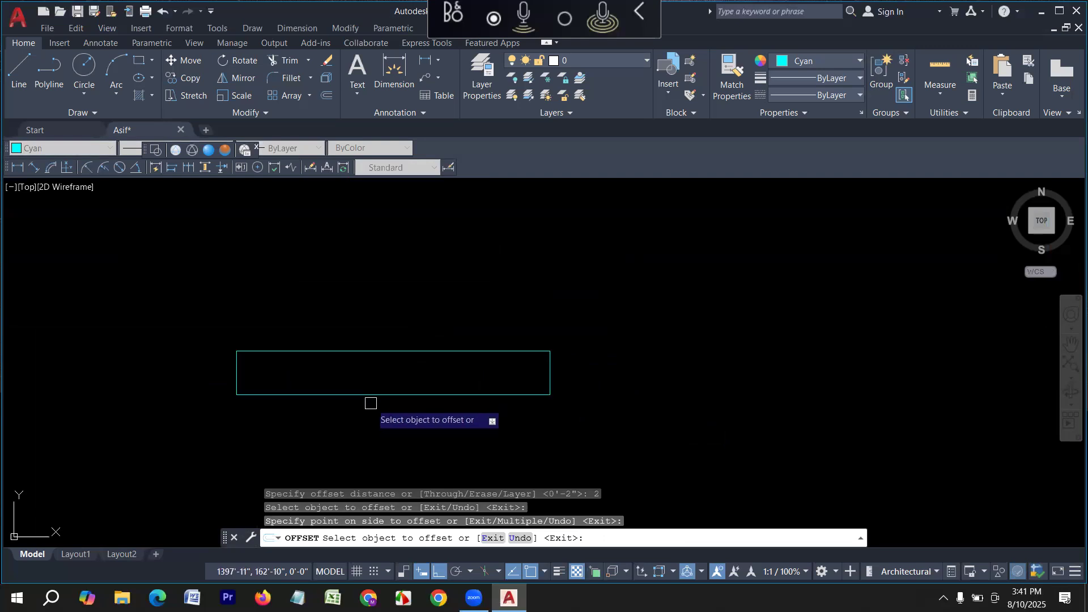
pyautogui.click(372, 393)
pyautogui.click(384, 364)
# - Offset the 2' rectangle 2" inward and end the Offset command
pyautogui.scroll(-7, 392, 322)
pyautogui.scroll(-5, 400, 346)
pyautogui.scroll(6, 402, 397)
pyautogui.click(400, 323)
pyautogui.click(401, 311)
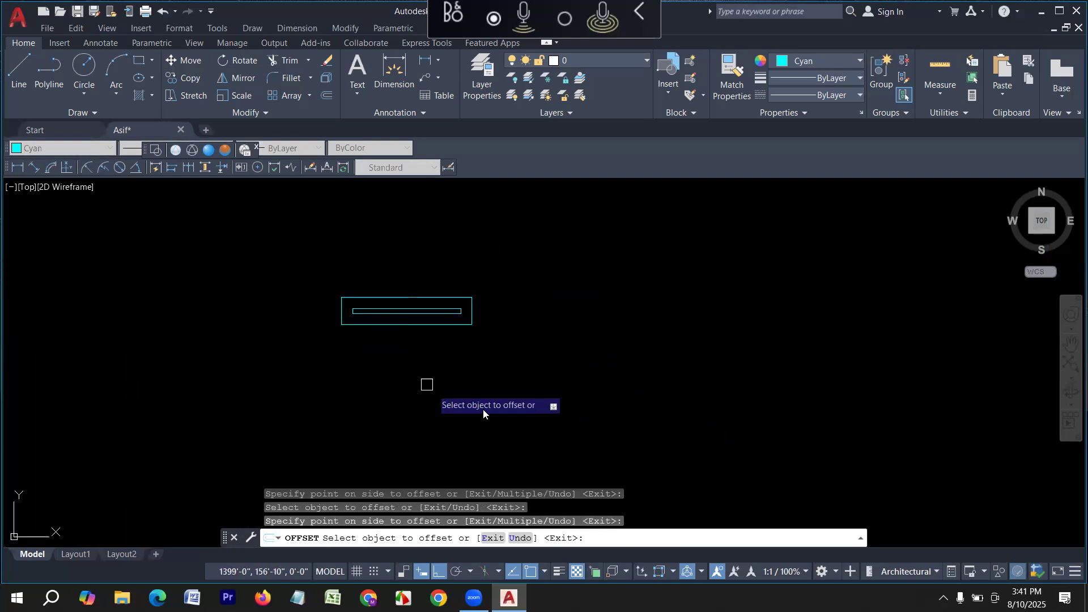
pyautogui.scroll(-6, 509, 380)
pyautogui.scroll(4, 498, 312)
pyautogui.press('Escape')
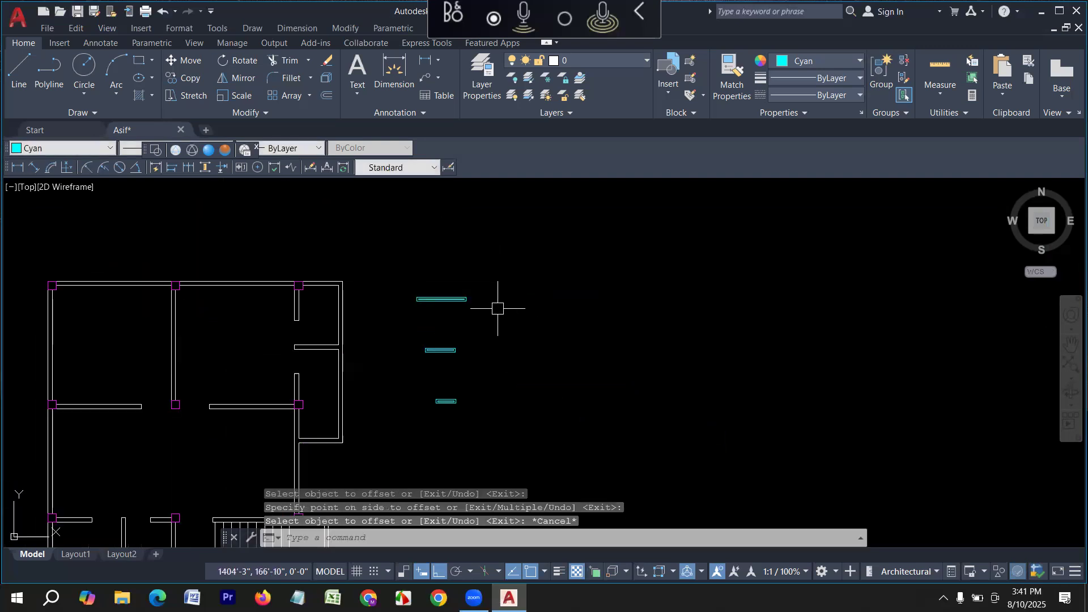
# - Copy the 5' window symbol from its centre onto the top outer wall, centred on each of the two upper rooms
pyautogui.click(526, 315)
pyautogui.click(404, 245)
pyautogui.write('cp')
pyautogui.press('Return')
pyautogui.scroll(5, 487, 278)
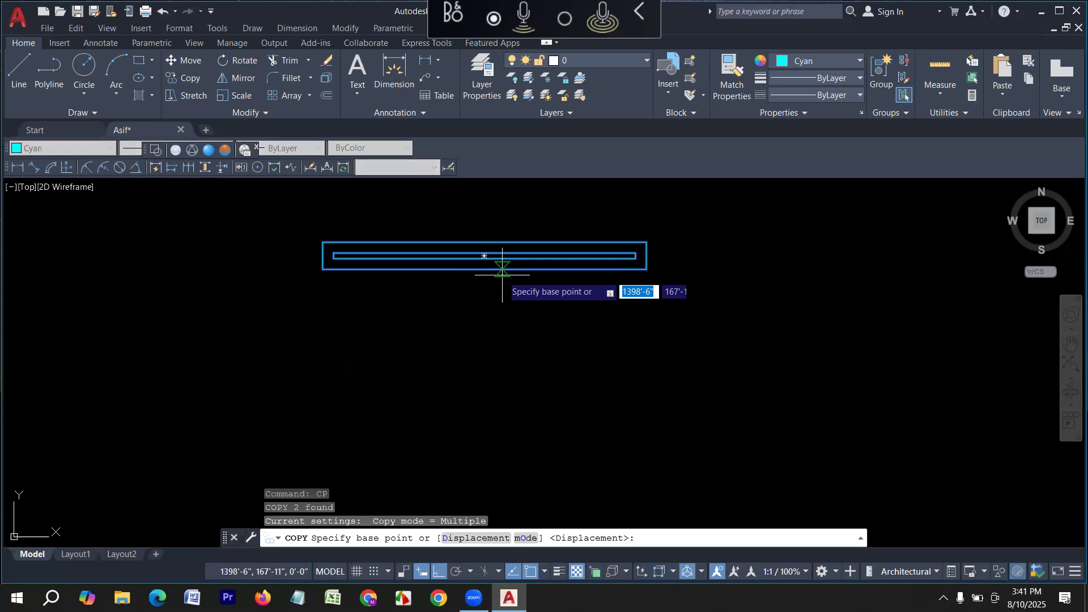
pyautogui.click(485, 256)
pyautogui.scroll(-7, 510, 283)
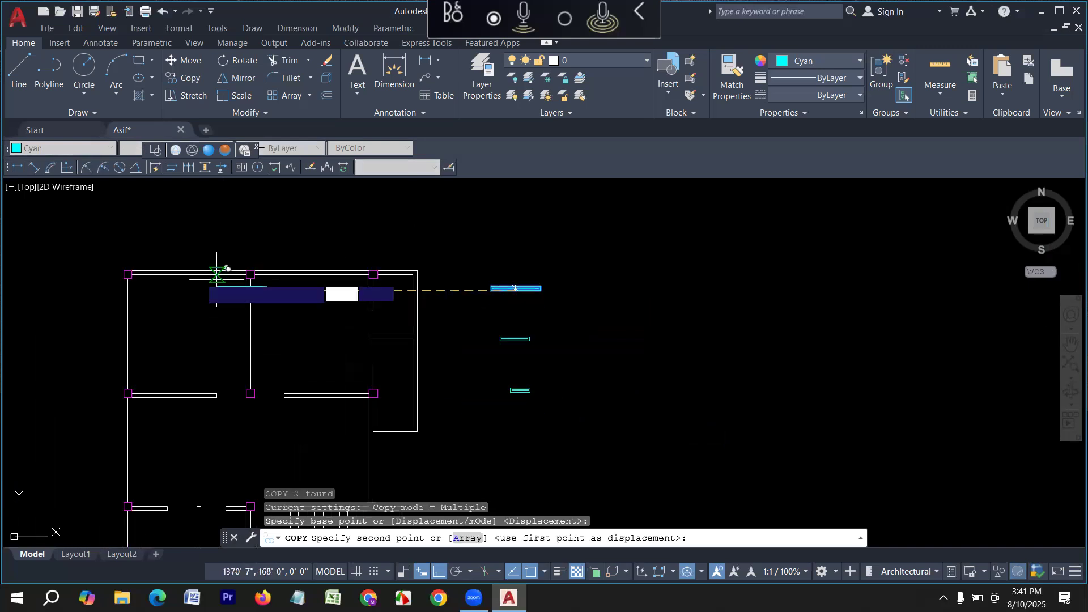
pyautogui.click(188, 274)
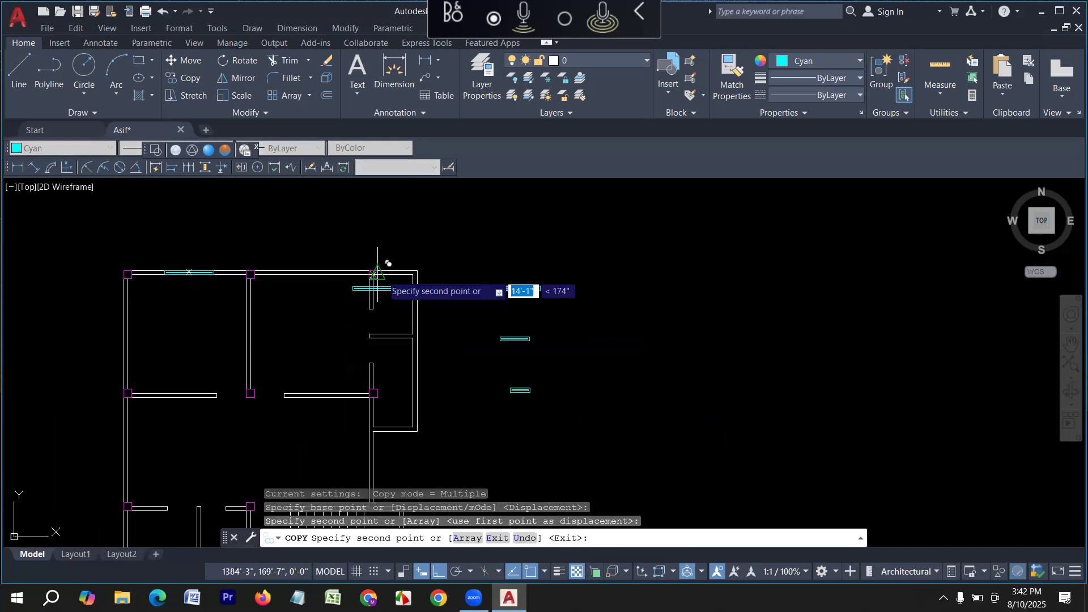
pyautogui.click(311, 274)
pyautogui.scroll(4, 315, 298)
pyautogui.scroll(-6, 277, 322)
pyautogui.press('Escape')
# - Rotate the original 5' window symbol beside the plan 270° about its right end so it stands vertically
pyautogui.scroll(4, 401, 338)
pyautogui.scroll(-2, 501, 311)
pyautogui.moveTo(399, 386)
pyautogui.mouseDown(button='middle')
pyautogui.moveTo(397, 286)
pyautogui.moveTo(427, 340)
pyautogui.mouseUp(button='middle')
pyautogui.scroll(-4, 379, 303)
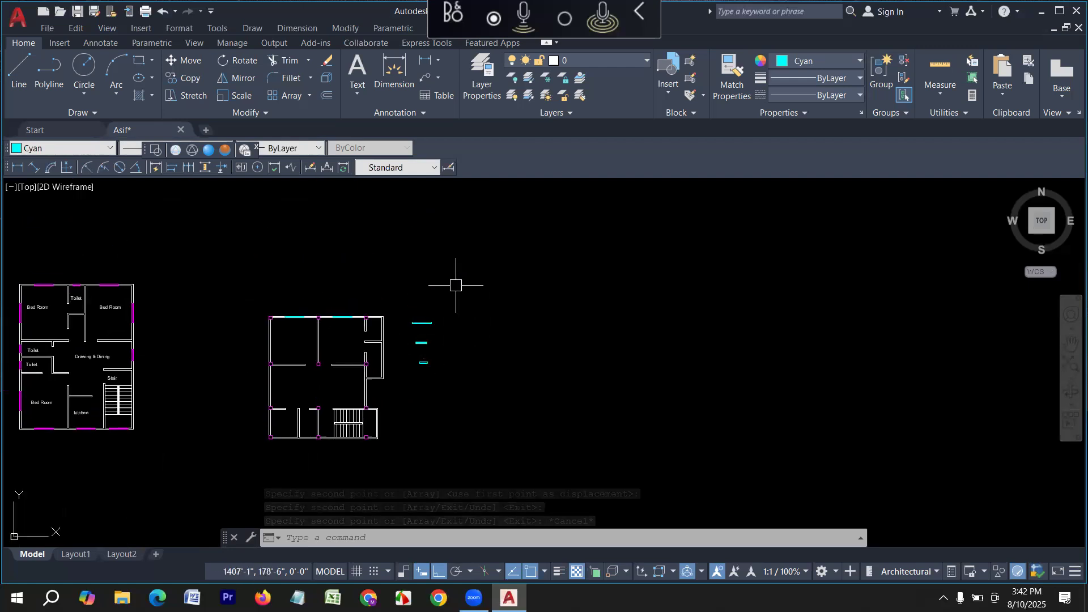
pyautogui.moveTo(454, 287); pyautogui.dragTo(462, 306, button='middle')
pyautogui.scroll(4, 407, 352)
pyautogui.click(415, 270)
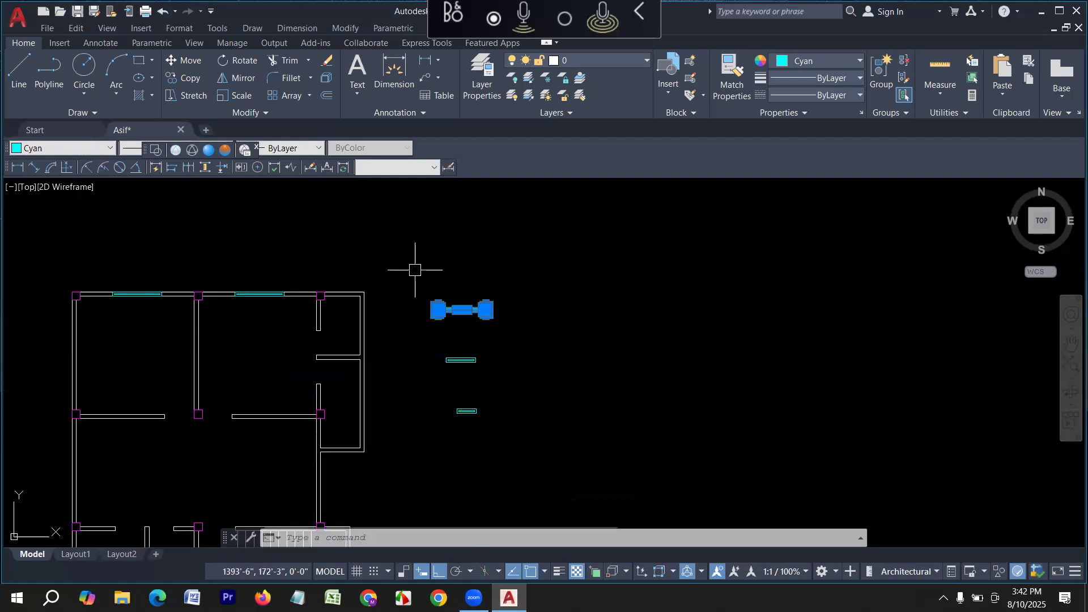
pyautogui.write('ro')
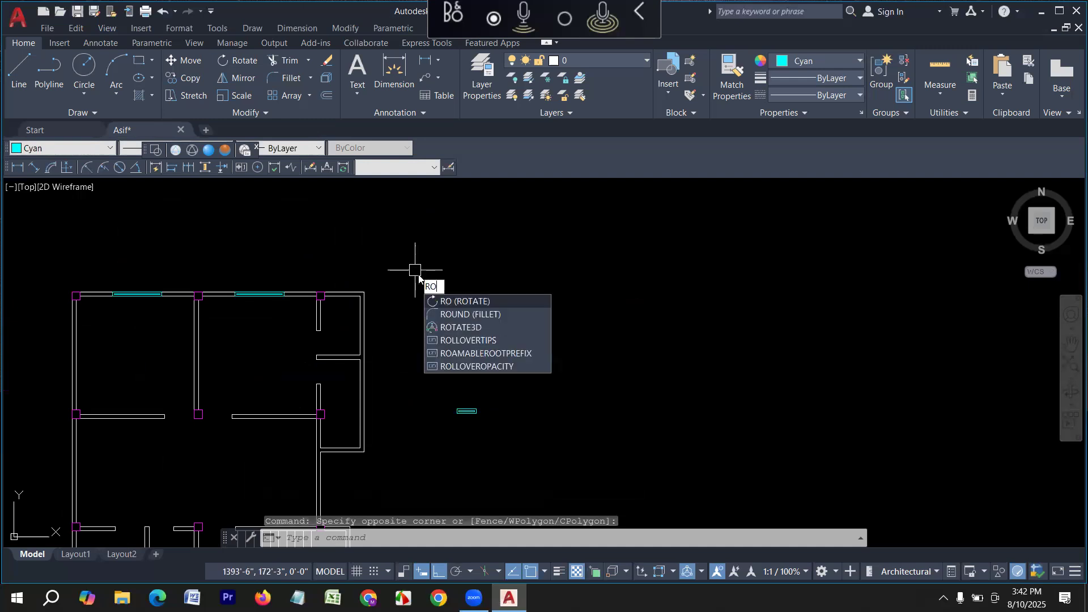
pyautogui.press('Return')
pyautogui.click(485, 313)
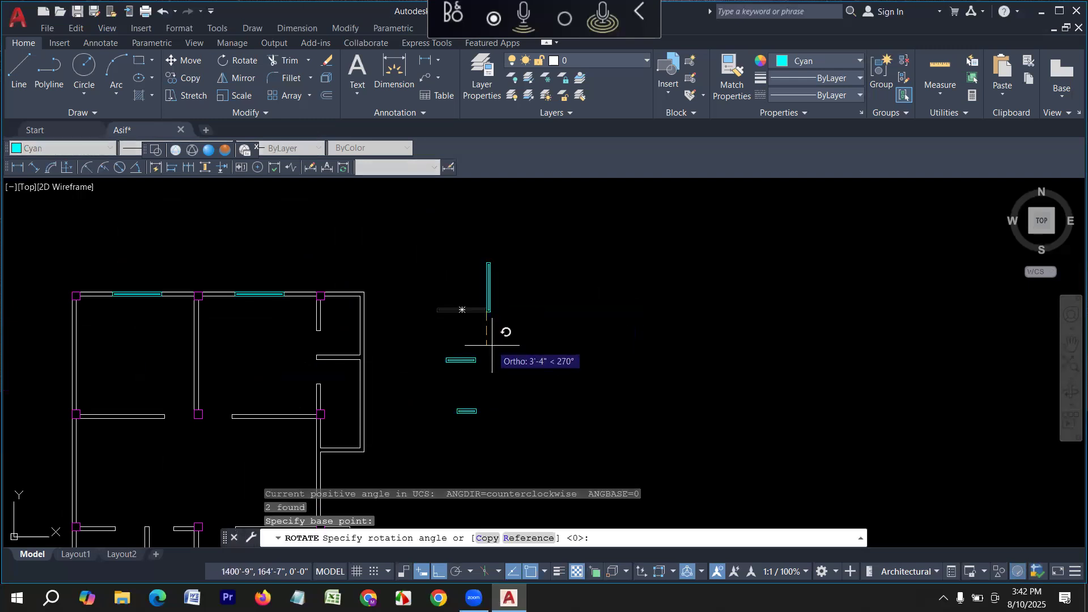
pyautogui.click(510, 333)
# - Copy the vertical 5' window from its centre to the midpoint of the upper left room's outer left wall
pyautogui.click(539, 347)
pyautogui.click(452, 231)
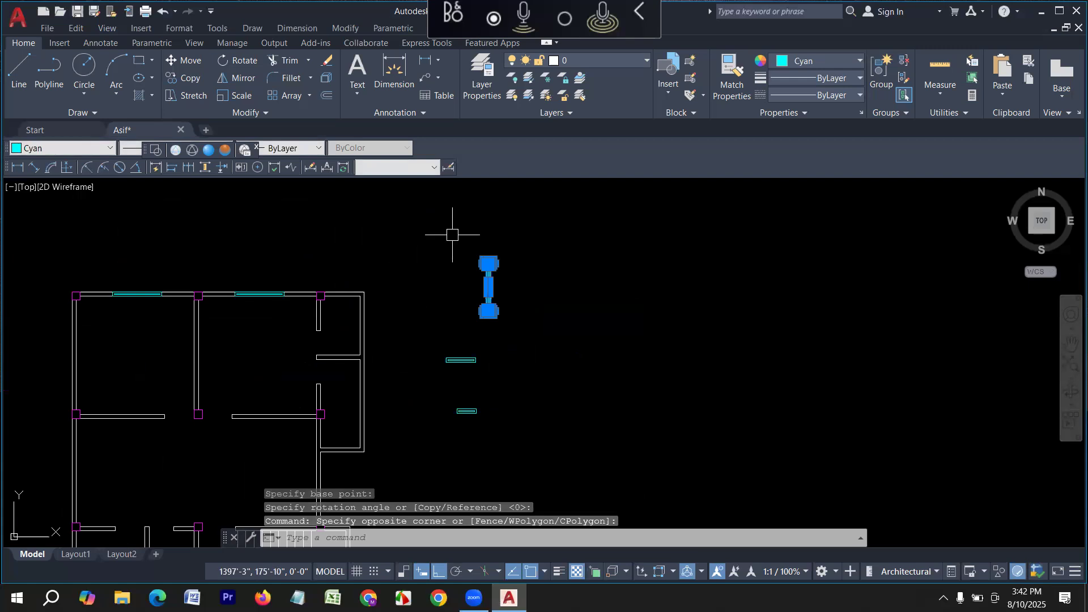
pyautogui.write('cp')
pyautogui.press('Return')
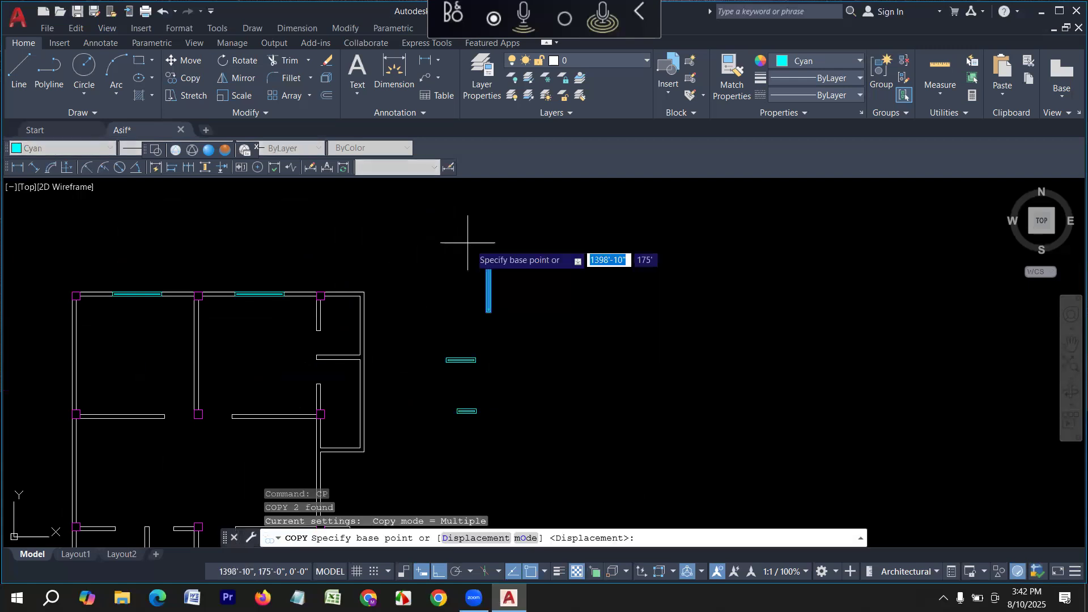
pyautogui.click(489, 286)
pyautogui.moveTo(328, 304); pyautogui.dragTo(364, 267, button='middle')
pyautogui.scroll(2, 114, 318)
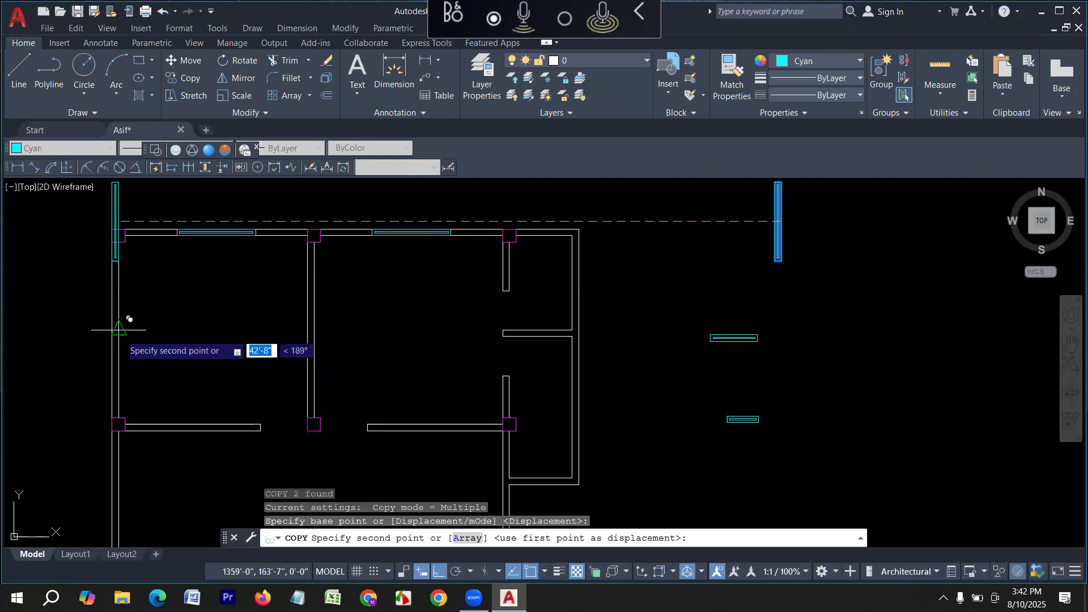
pyautogui.click(122, 334)
# - Place another copy of the vertical 5' window at the midpoint of the middle room's left wall and end the copy
pyautogui.scroll(-4, 164, 284)
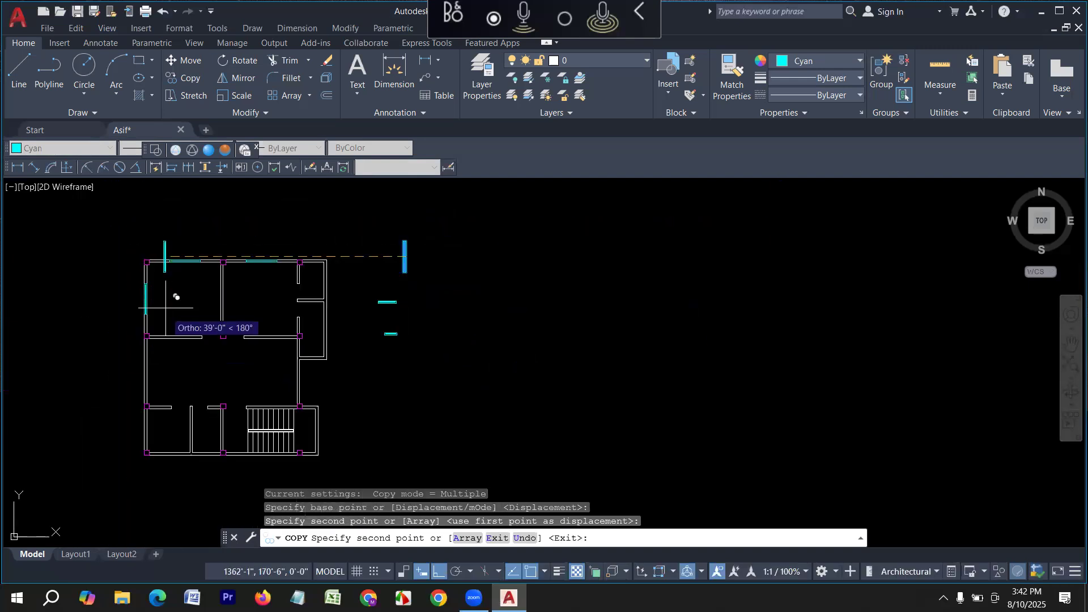
pyautogui.moveTo(176, 395); pyautogui.dragTo(198, 317, button='middle')
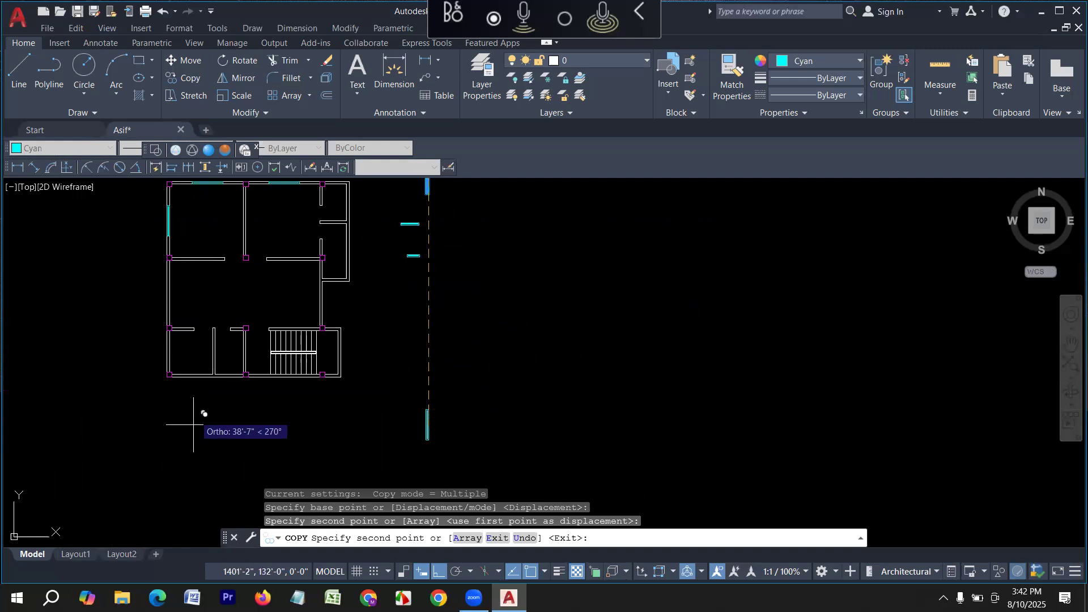
pyautogui.click(170, 292)
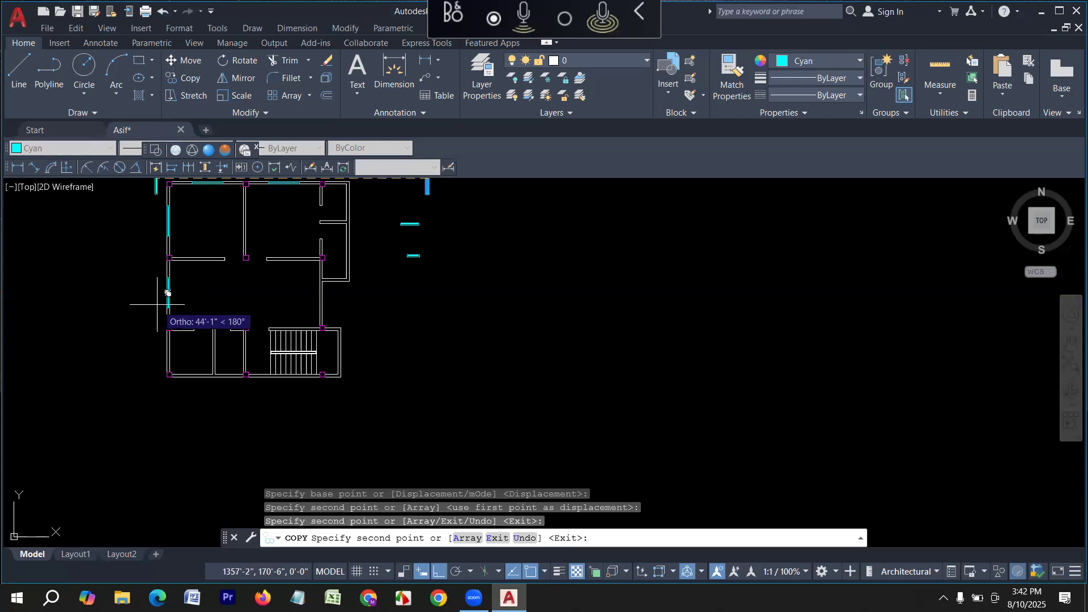
pyautogui.scroll(-2, 170, 300)
pyautogui.press('Escape')
# - Rotate the 3' window symbol beside the plan about its right end to a vertical orientation
pyautogui.scroll(4, 238, 320)
pyautogui.moveTo(244, 318); pyautogui.dragTo(278, 386, button='middle')
pyautogui.scroll(-2, 182, 437)
pyautogui.scroll(2, 425, 345)
pyautogui.click(451, 318)
pyautogui.click(375, 287)
pyautogui.write('ro')
pyautogui.press('Return')
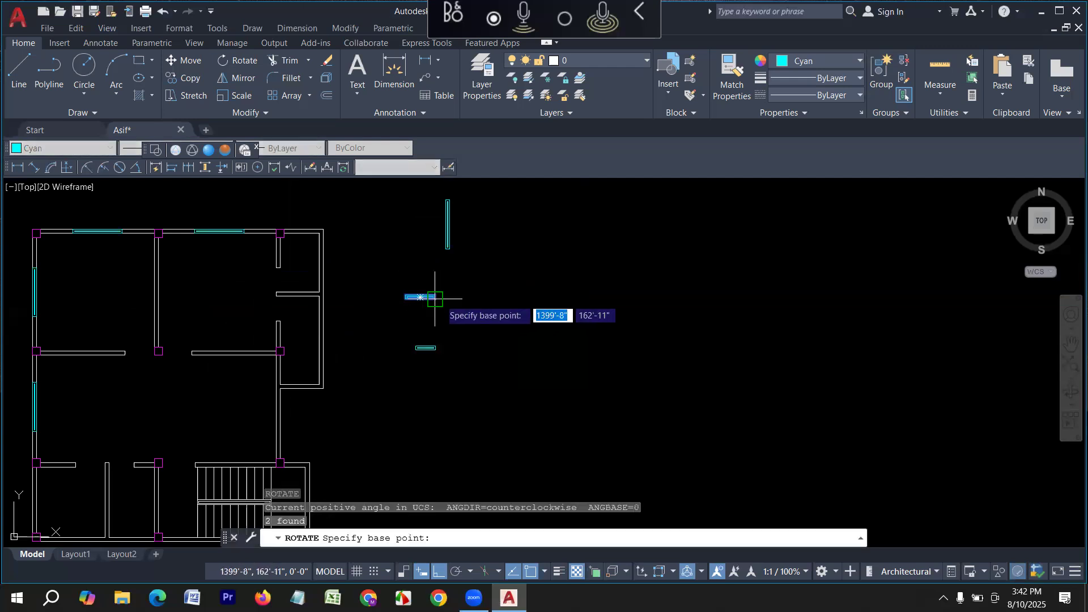
pyautogui.click(420, 297)
pyautogui.press('Escape')
pyautogui.scroll(2, 466, 354)
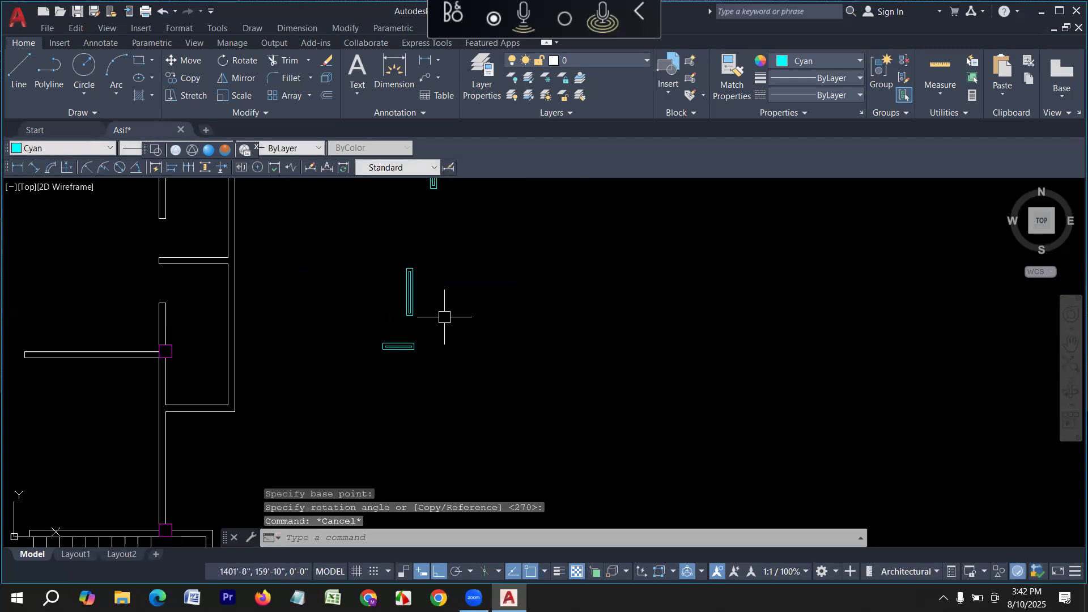
pyautogui.click(365, 243)
pyautogui.scroll(-3, 409, 250)
pyautogui.moveTo(411, 272)
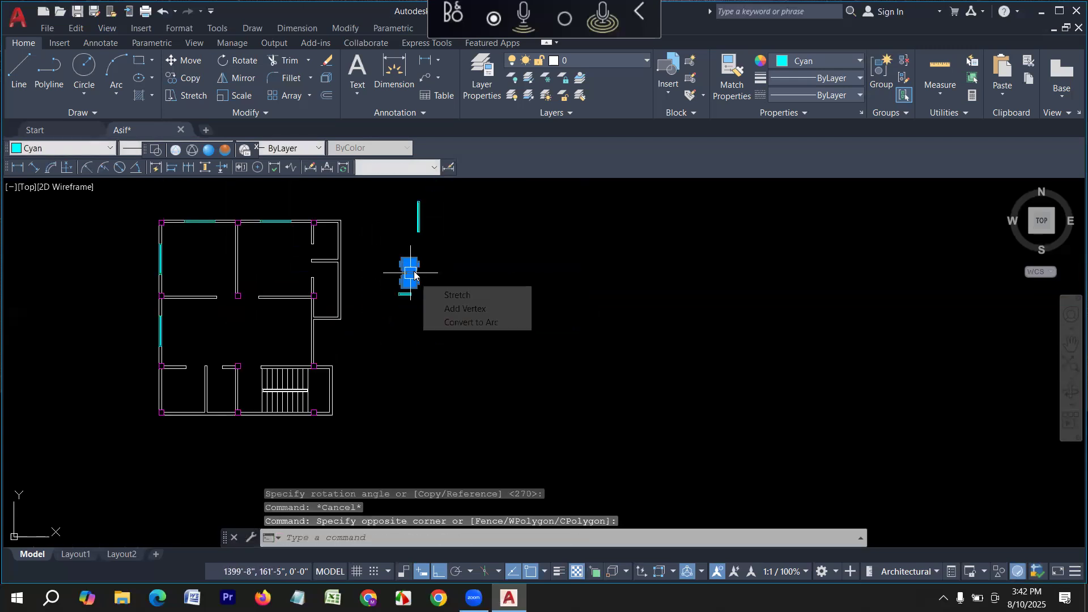
pyautogui.click(456, 322)
pyautogui.write('p')
pyautogui.press('Return')
pyautogui.scroll(3, 424, 289)
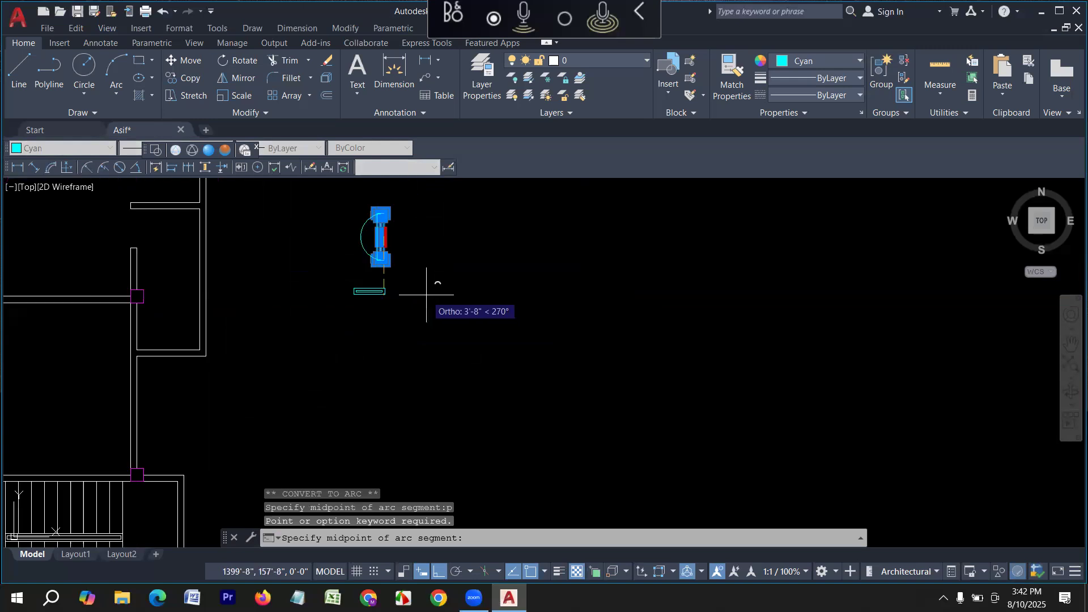
pyautogui.press('Escape')
pyautogui.press('Escape')
pyautogui.click(413, 268)
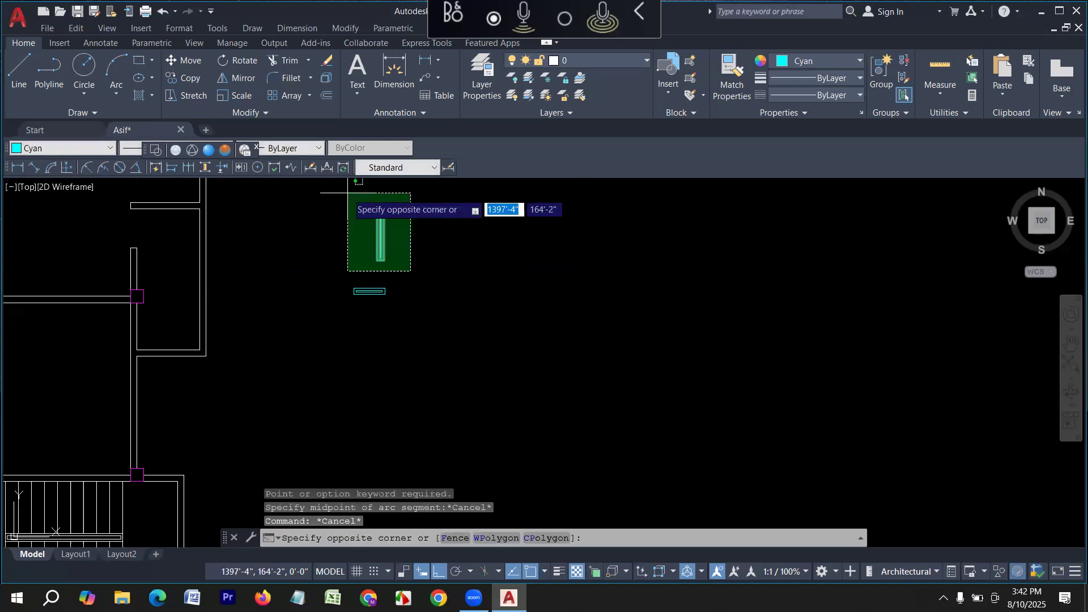
pyautogui.click(347, 200)
pyautogui.write('co')
pyautogui.press('Return')
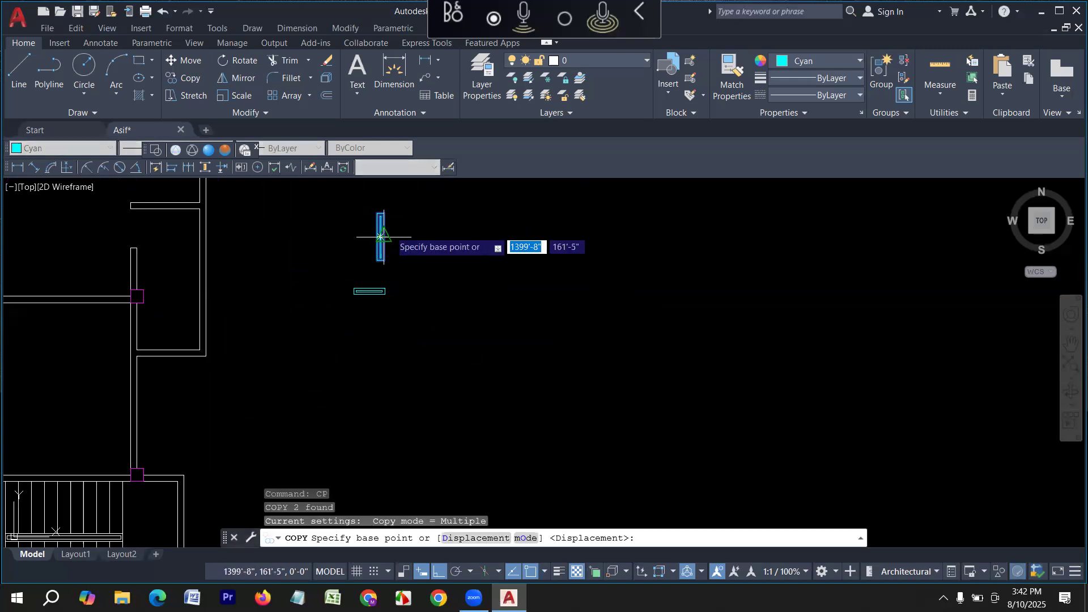
pyautogui.click(381, 236)
pyautogui.press('Escape')
# - Copy the vertical 3' window from its side midpoint to the midpoint of the lower left room's outer left wall
pyautogui.click(401, 266)
pyautogui.click(362, 213)
pyautogui.write('cp')
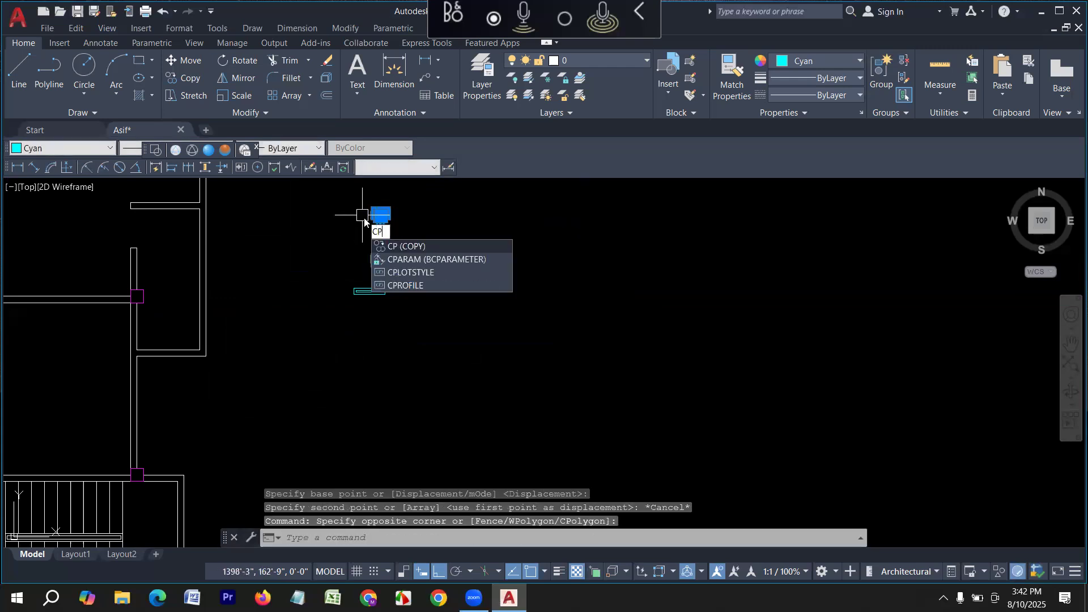
pyautogui.press('Return')
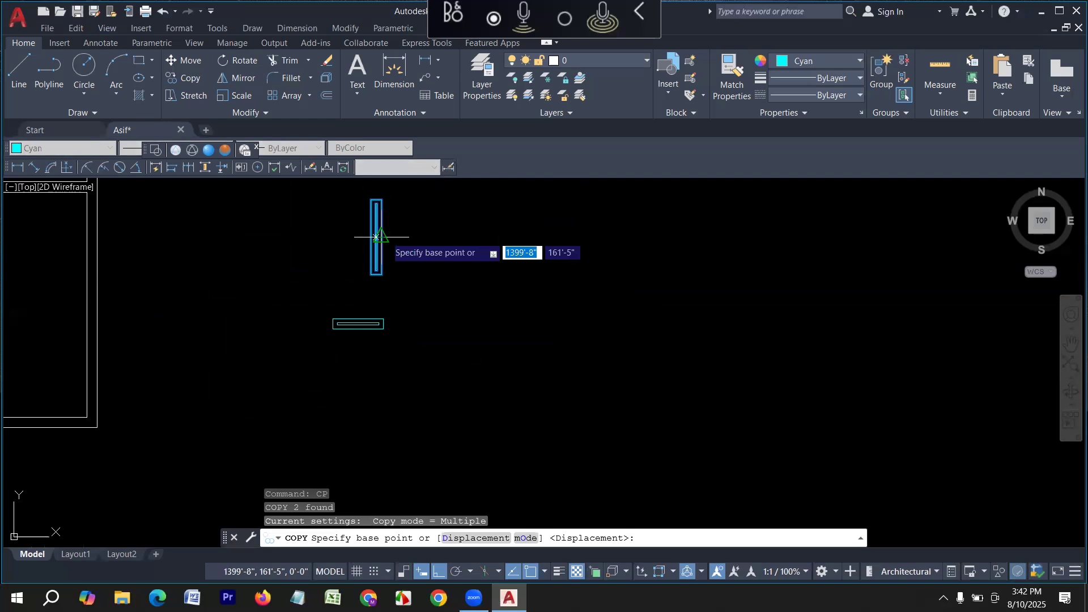
pyautogui.click(381, 236)
pyautogui.scroll(-2, 374, 249)
pyautogui.scroll(2, 307, 323)
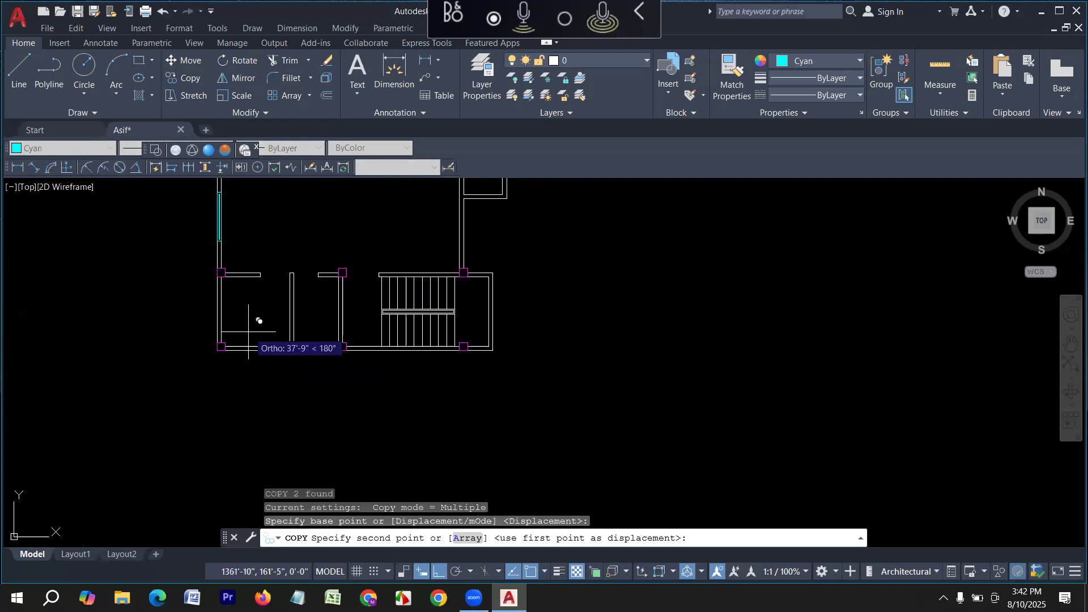
pyautogui.click(220, 311)
pyautogui.scroll(-2, 452, 357)
pyautogui.press('Escape')
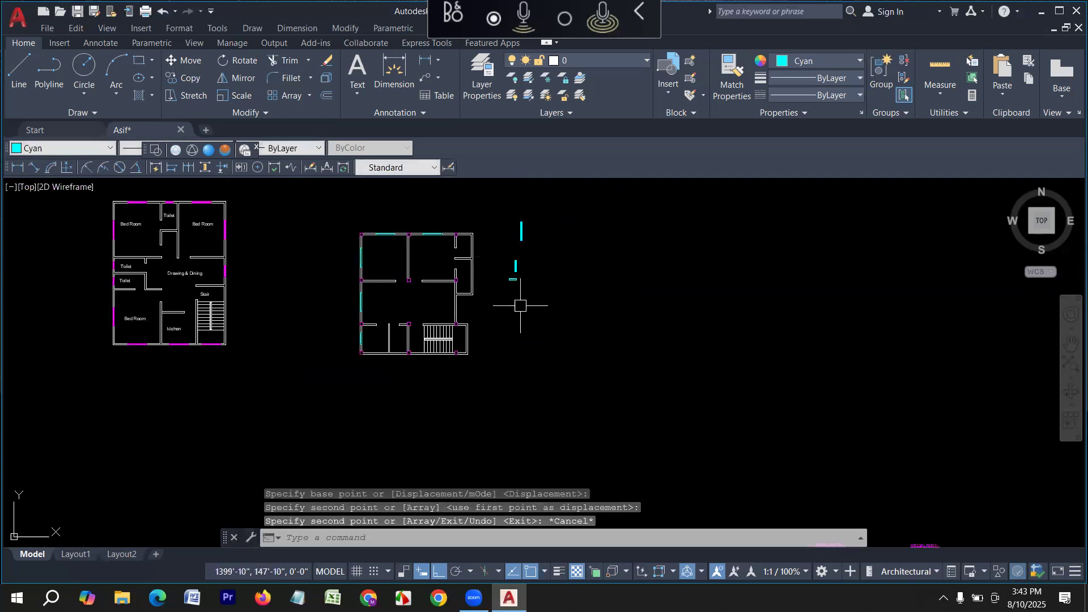
# - Copy the horizontal 2' window from its centre to the middle of the small upper right room's top wall
pyautogui.scroll(2, 517, 291)
pyautogui.moveTo(490, 274); pyautogui.dragTo(494, 302, button='middle')
pyautogui.scroll(4, 517, 258)
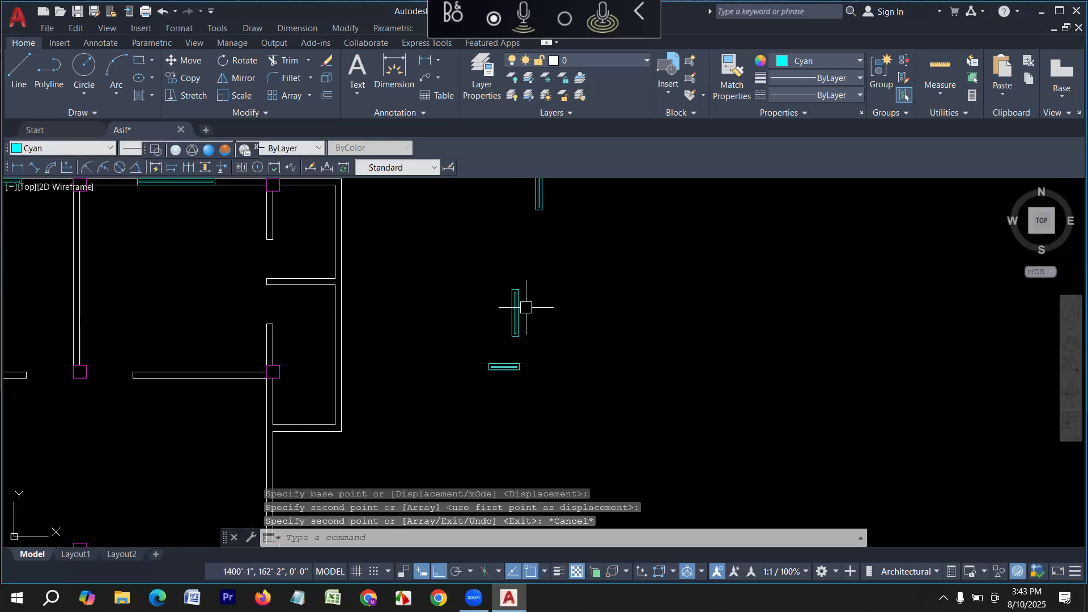
pyautogui.click(473, 357)
pyautogui.write('co')
pyautogui.press('Return')
pyautogui.click(504, 368)
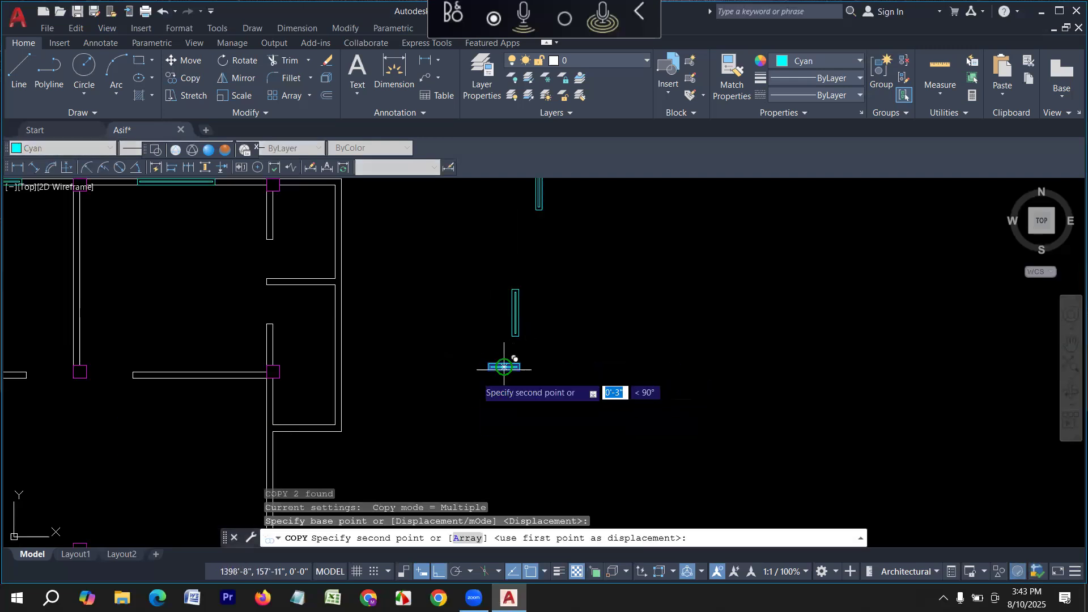
pyautogui.scroll(-2, 504, 368)
pyautogui.click(372, 274)
pyautogui.scroll(-2, 434, 282)
pyautogui.scroll(3, 419, 283)
pyautogui.scroll(-4, 397, 287)
pyautogui.press('Escape')
# - Copy the 2' window from its centre into the bottom wall of the small room left of the staircase bay, at the wall's midpoint
pyautogui.scroll(-2, 408, 295)
pyautogui.scroll(4, 249, 385)
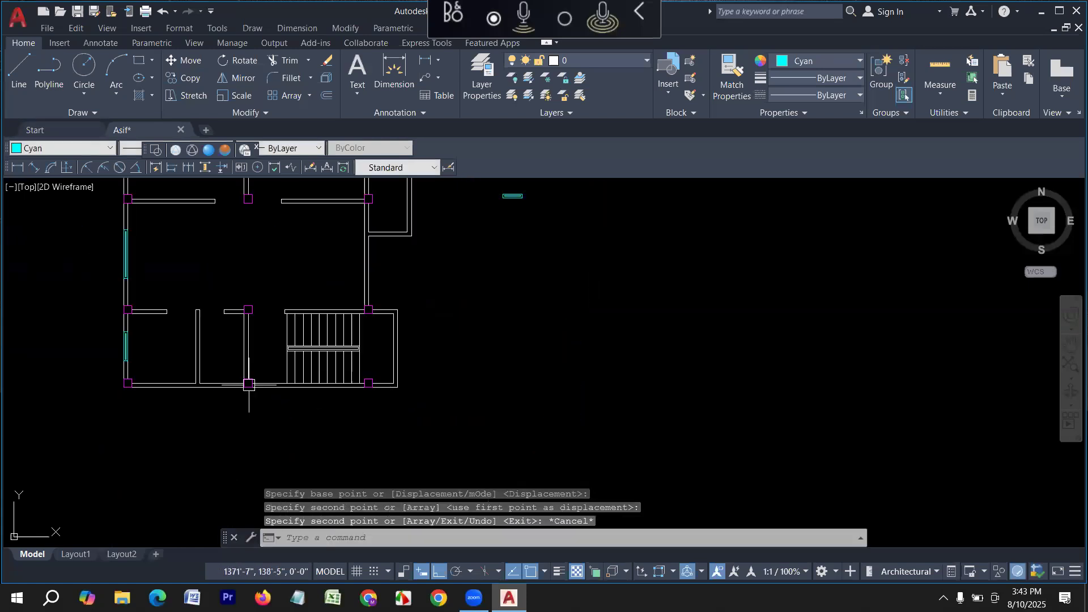
pyautogui.moveTo(488, 307); pyautogui.dragTo(480, 363, button='middle')
pyautogui.click(519, 241)
pyautogui.click(490, 263)
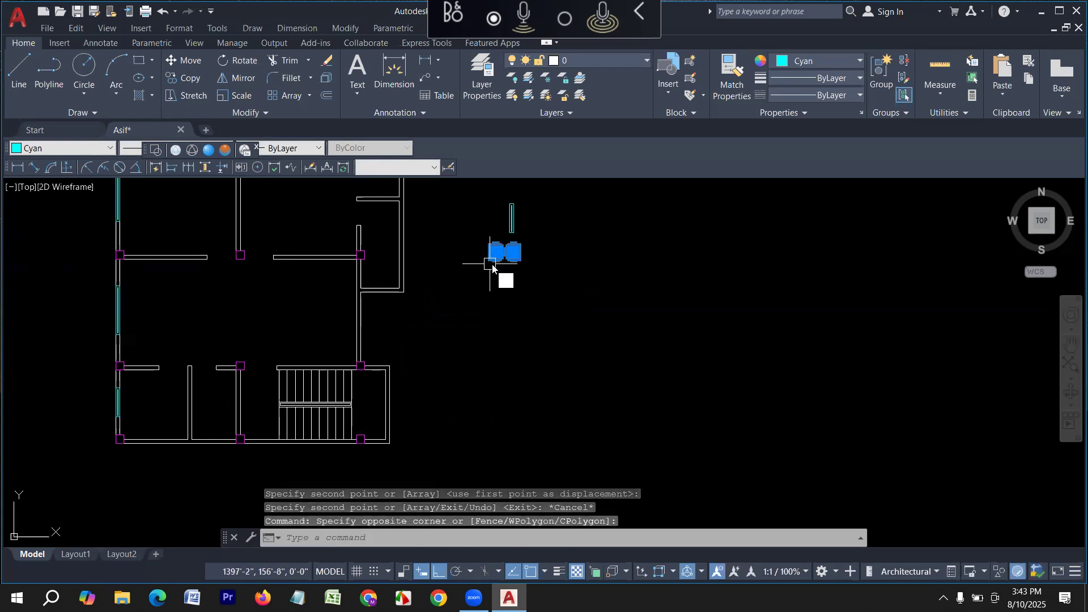
pyautogui.write('cp')
pyautogui.press('Return')
pyautogui.scroll(3, 488, 255)
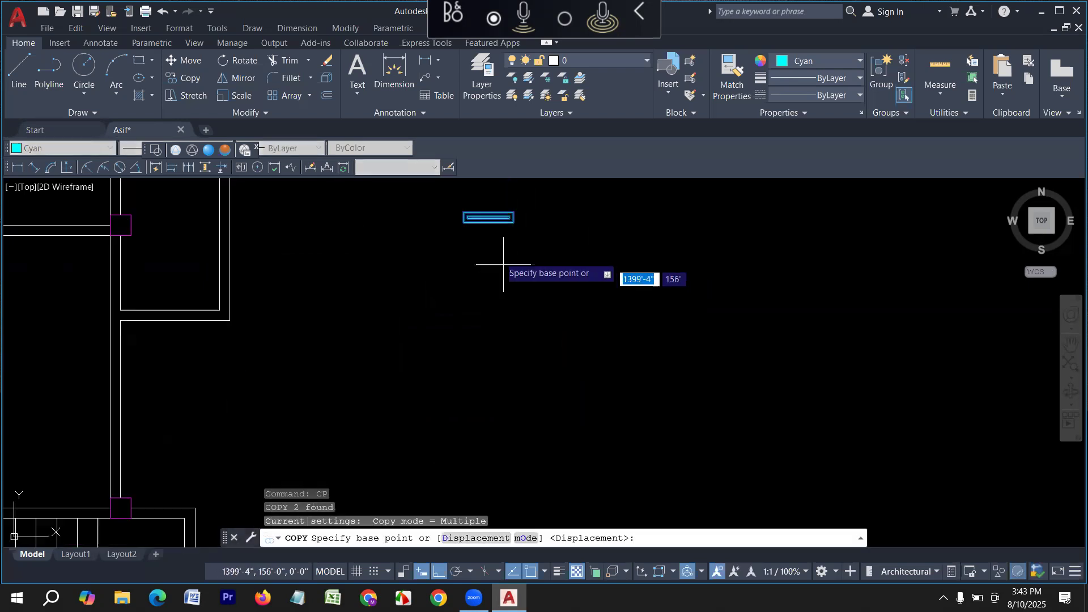
pyautogui.click(489, 217)
pyautogui.scroll(-3, 467, 278)
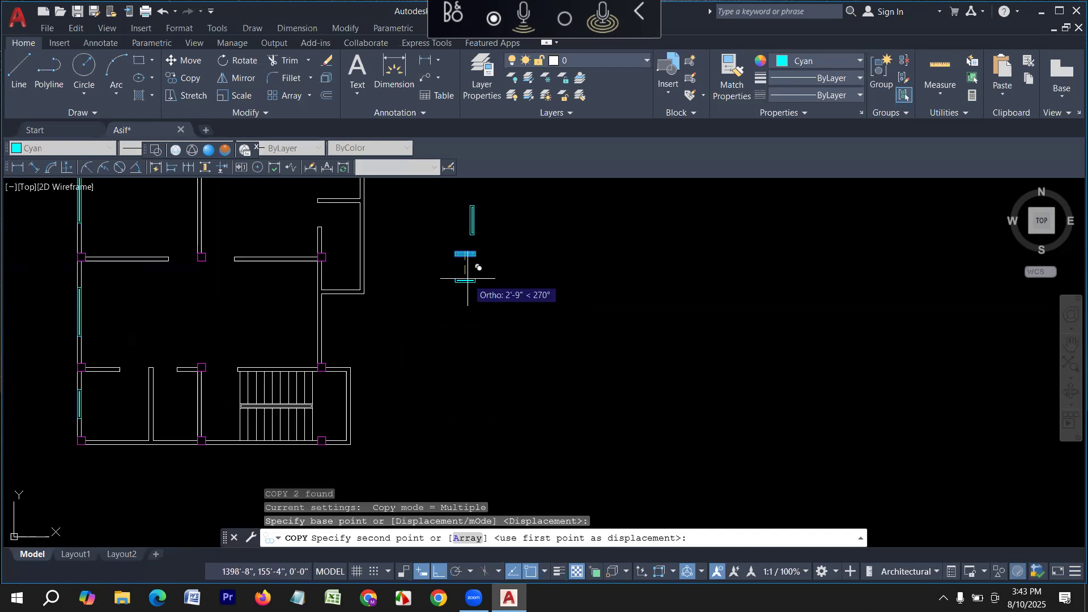
pyautogui.scroll(2, 181, 425)
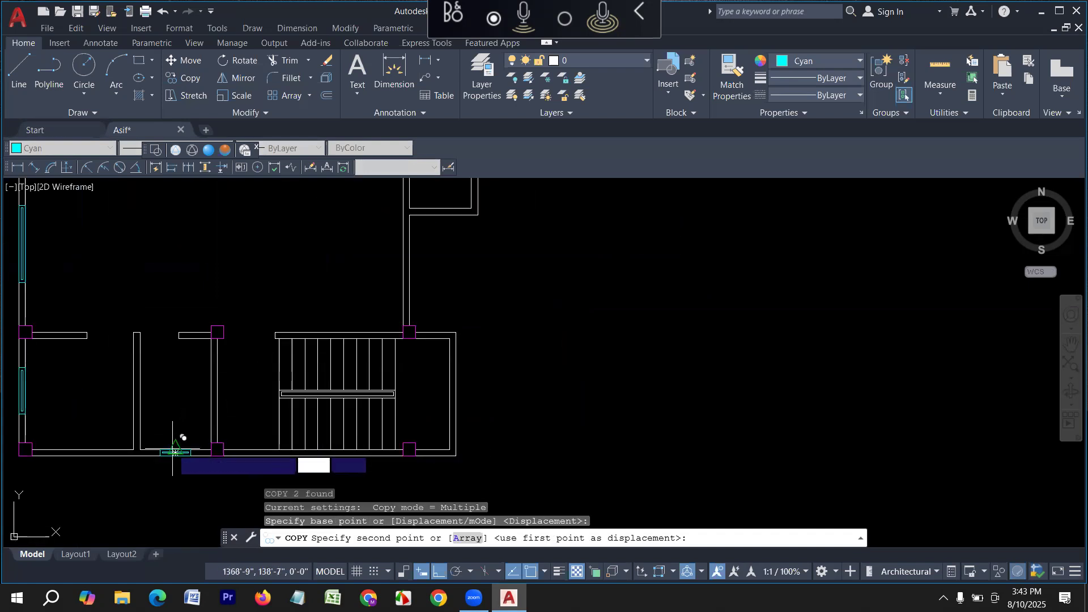
pyautogui.click(173, 448)
pyautogui.scroll(-2, 224, 403)
pyautogui.press('Escape')
# - Rotate the vertical 3' window symbol beside the plan 90° about its lower end so it lies horizontally
pyautogui.moveTo(500, 214); pyautogui.dragTo(483, 308, button='middle')
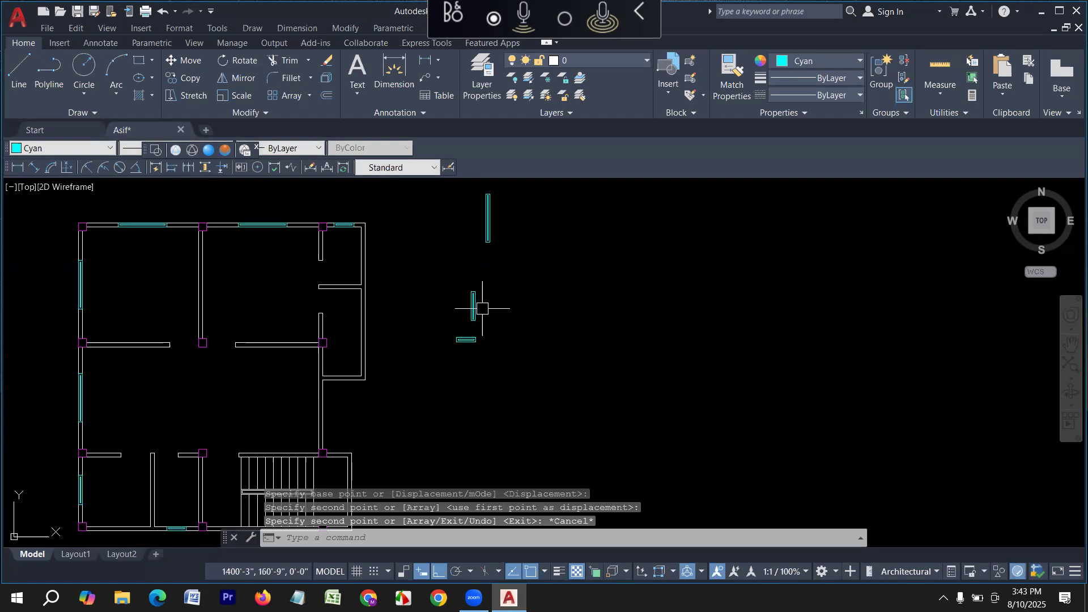
pyautogui.scroll(2, 482, 309)
pyautogui.click(498, 364)
pyautogui.click(434, 267)
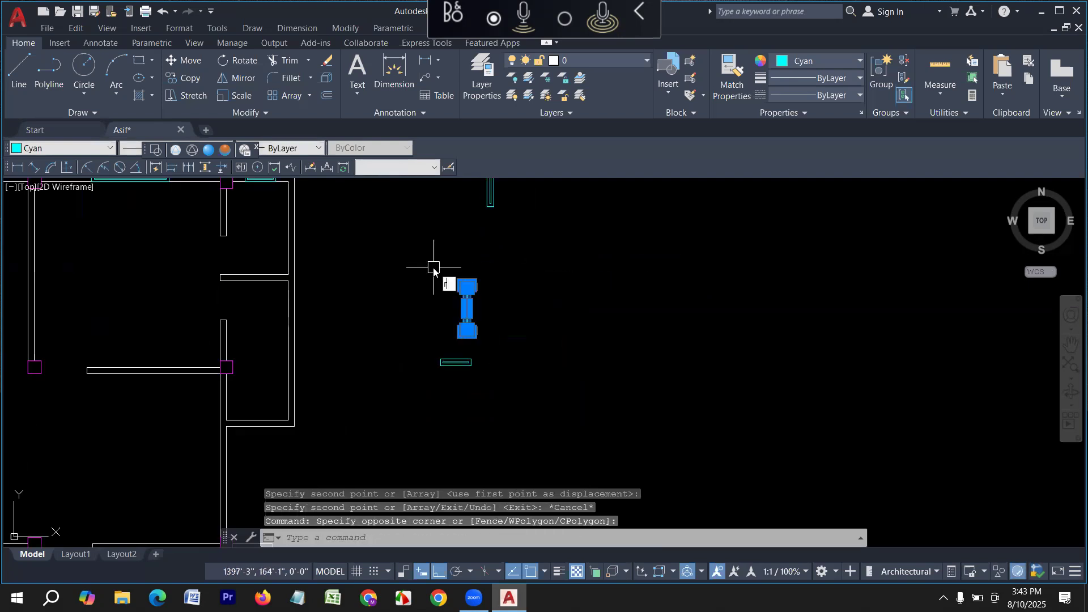
pyautogui.write('ro')
pyautogui.press('Return')
pyautogui.click(483, 339)
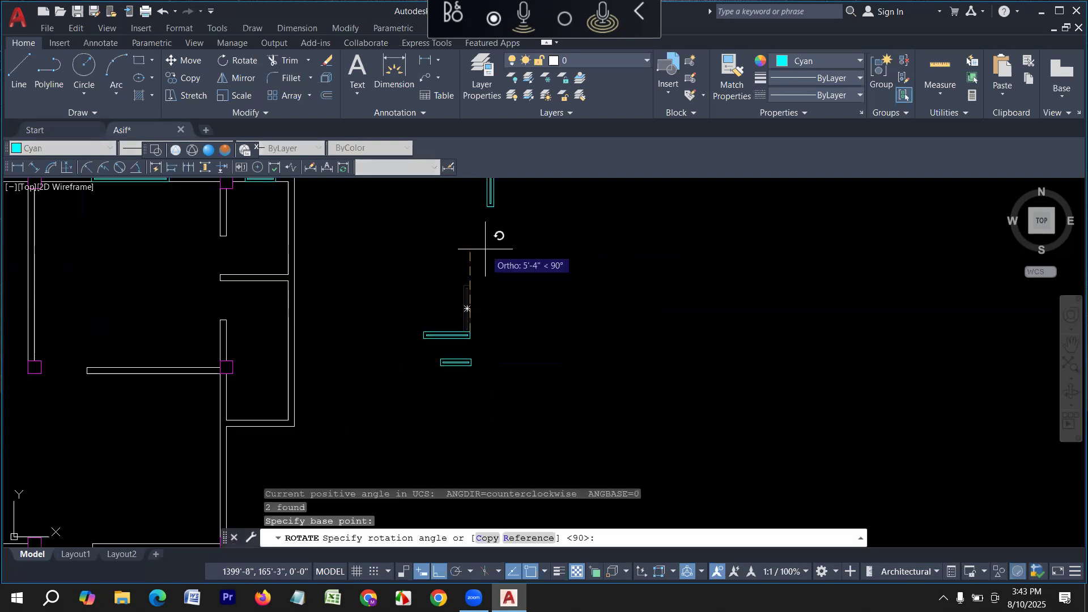
pyautogui.click(486, 258)
# - Copy the horizontal 3' window from its centre to the middle of the lower left room's bottom wall
pyautogui.click(445, 332)
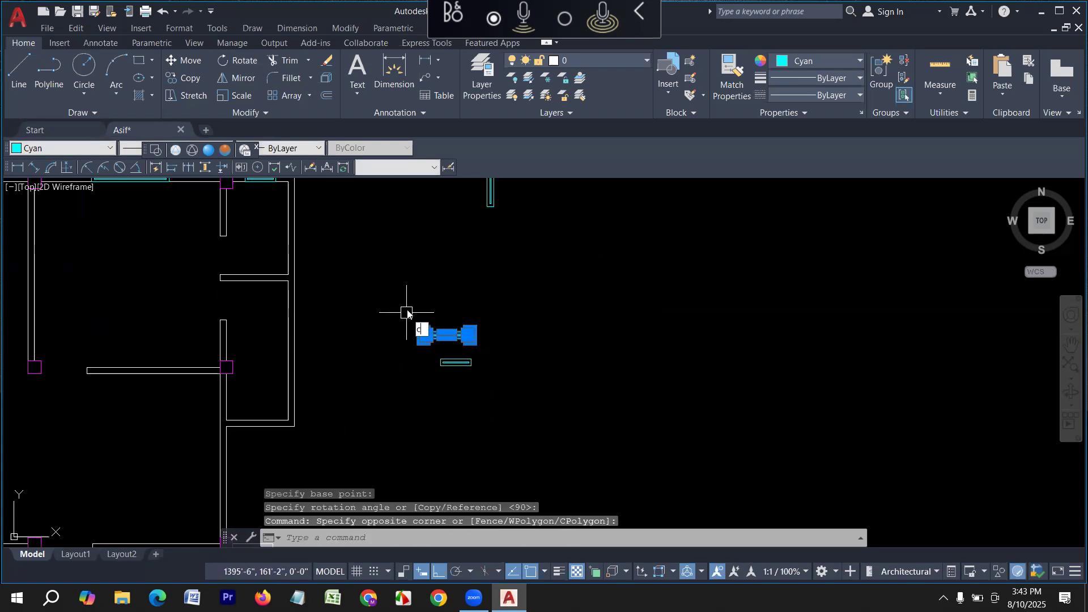
pyautogui.write('cp')
pyautogui.press('Return')
pyautogui.scroll(2, 447, 330)
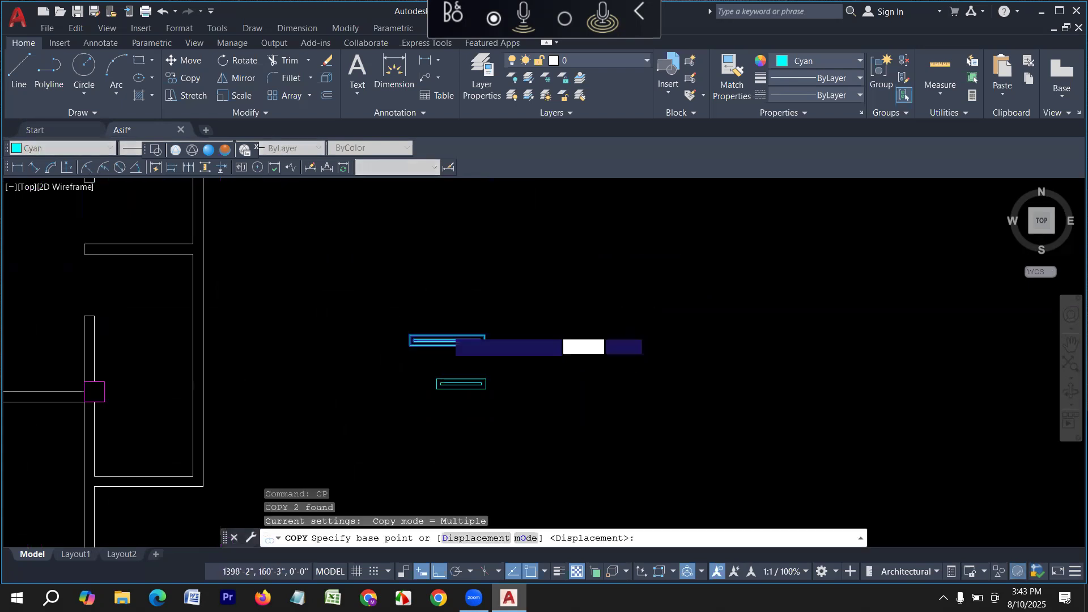
pyautogui.click(447, 339)
pyautogui.scroll(-4, 444, 264)
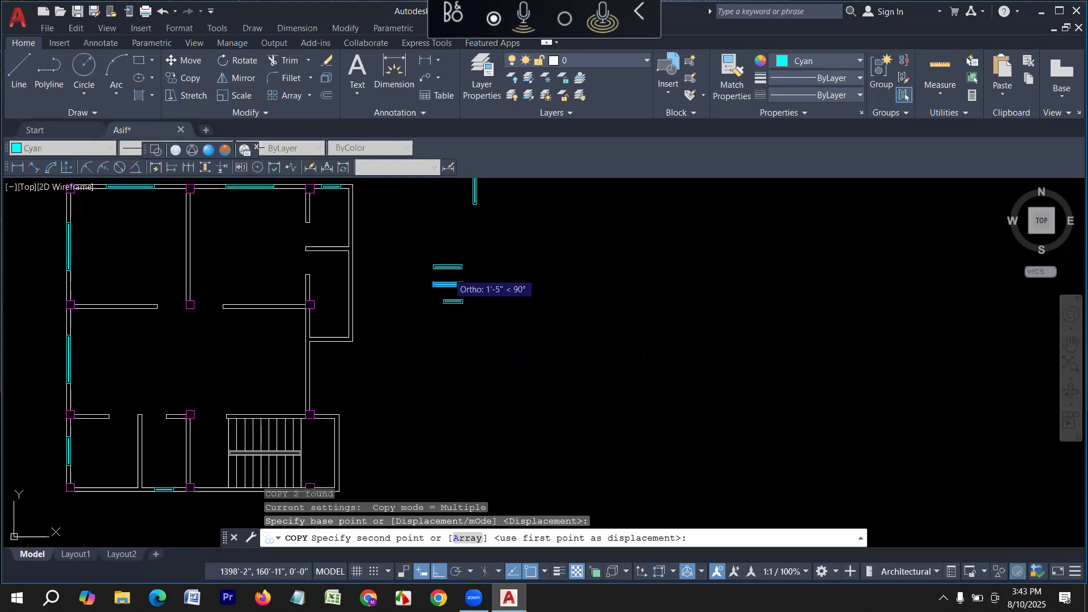
pyautogui.moveTo(194, 421); pyautogui.dragTo(263, 371, button='middle')
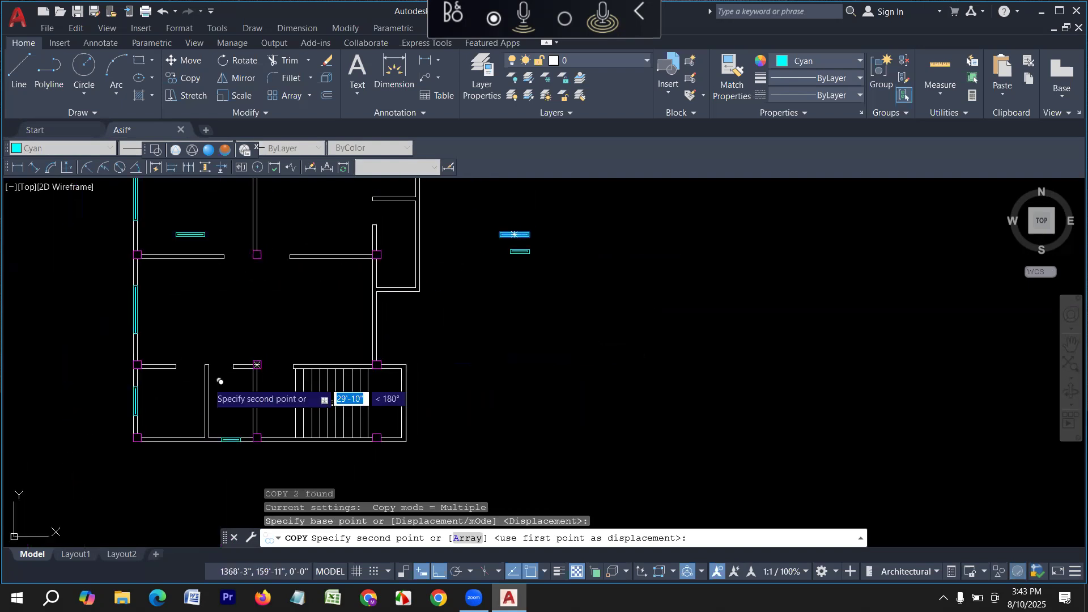
pyautogui.click(173, 437)
pyautogui.press('Escape')
# - Copy the vertical 5' window from its midpoint to the middle room's right wall and the outer wall right of the staircase
pyautogui.moveTo(565, 278); pyautogui.dragTo(539, 396, button='middle')
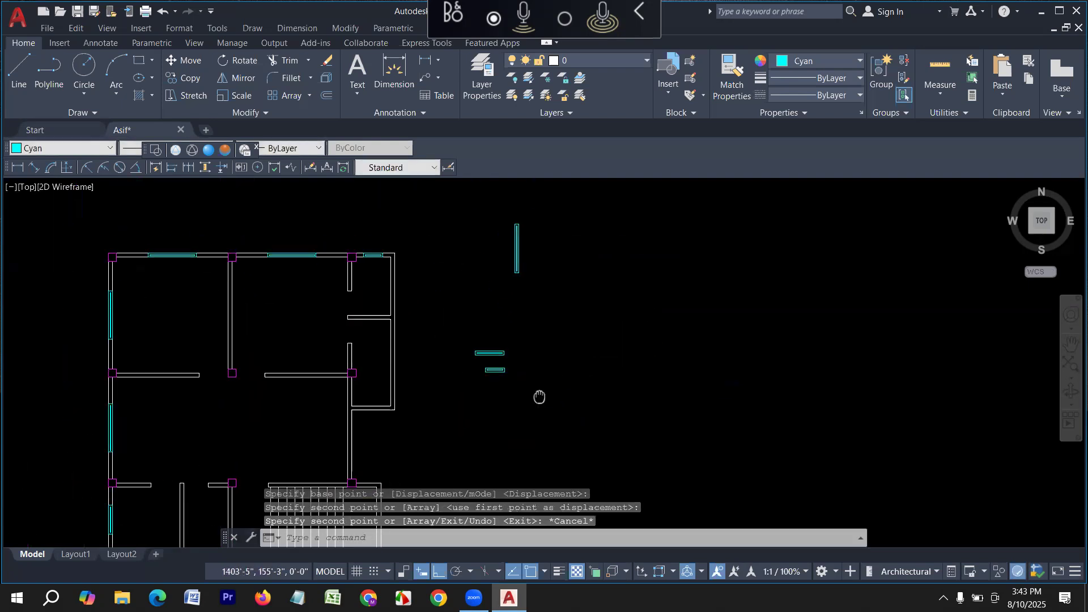
pyautogui.click(565, 296)
pyautogui.click(504, 208)
pyautogui.write('cp')
pyautogui.press('Return')
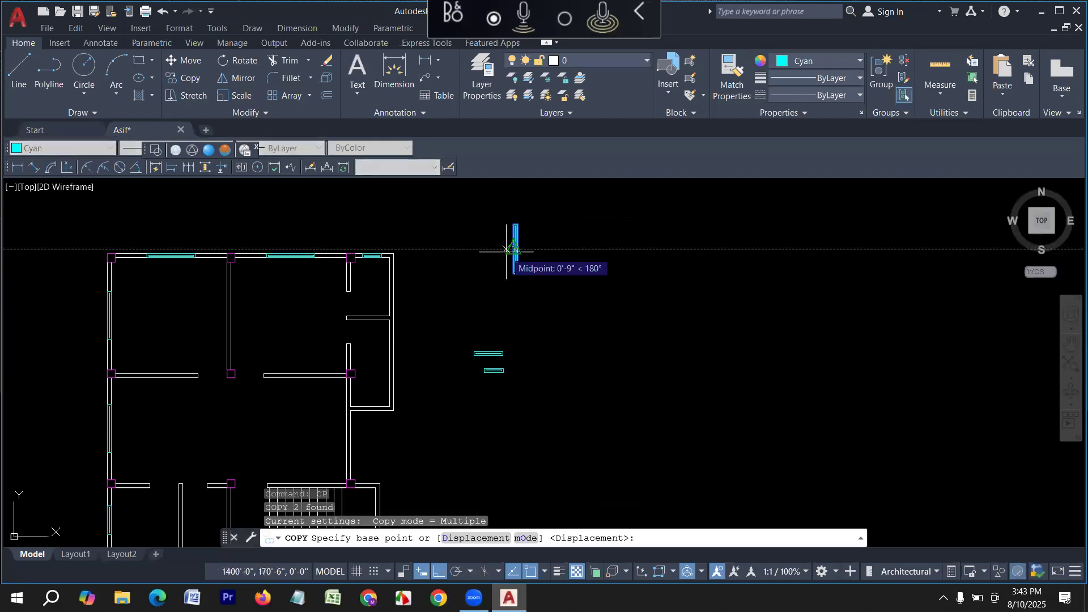
pyautogui.click(515, 249)
pyautogui.scroll(-4, 494, 238)
pyautogui.scroll(4, 484, 310)
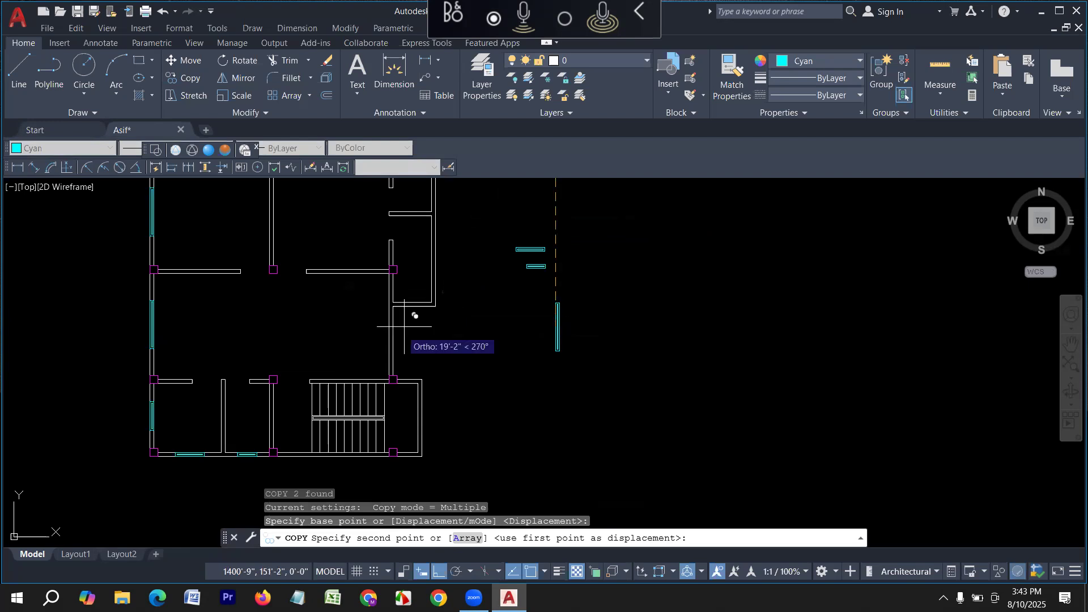
pyautogui.click(393, 341)
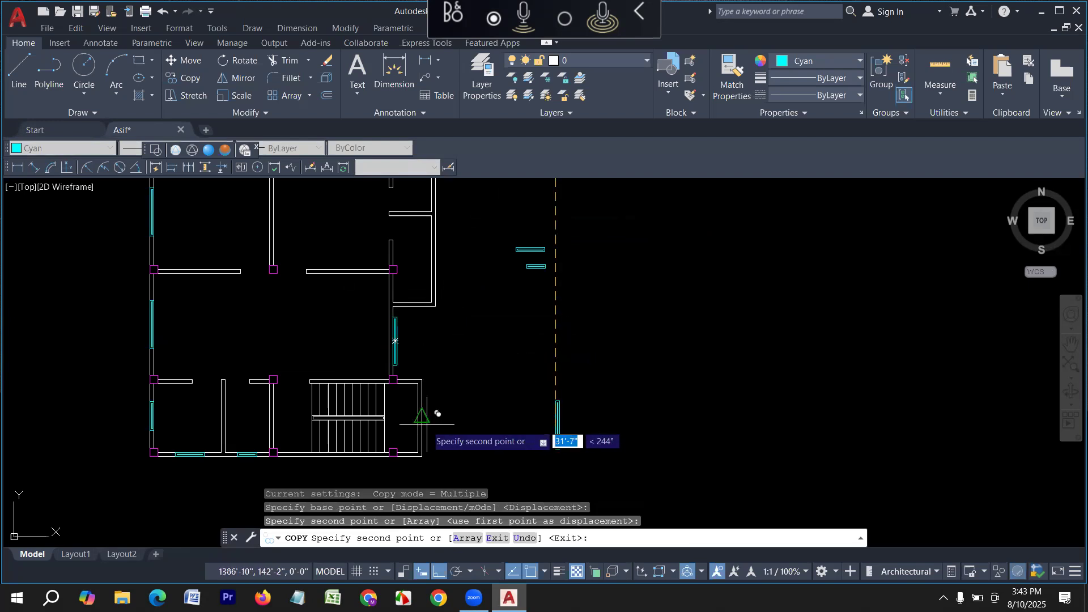
pyautogui.scroll(5, 422, 391)
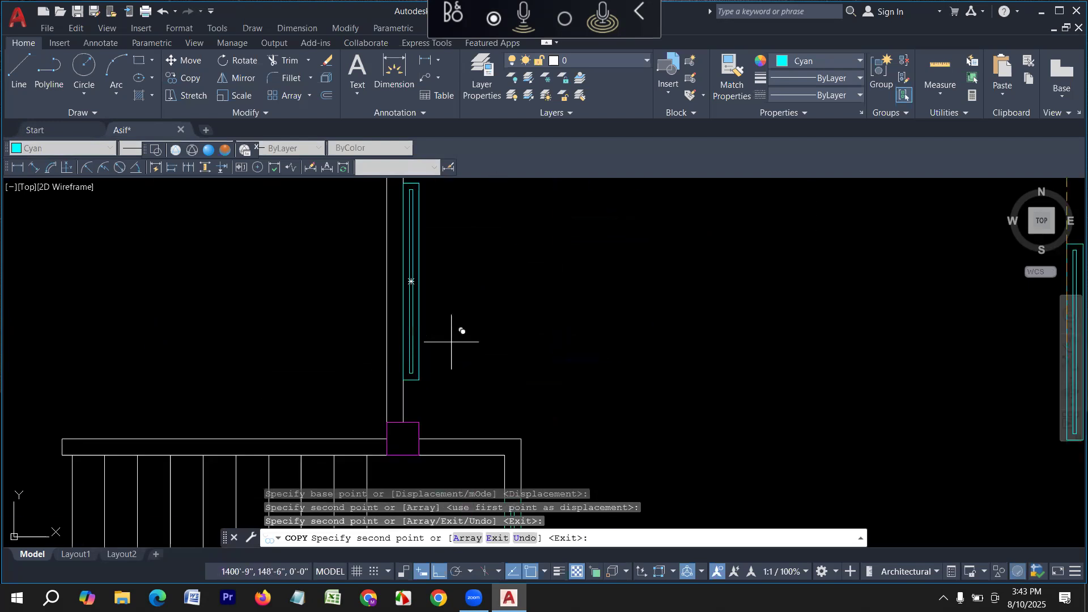
pyautogui.press('Escape')
# - Move the 5' window beside the middle room's right wall so that it sits inside the wall thickness
pyautogui.click(433, 399)
pyautogui.click(401, 384)
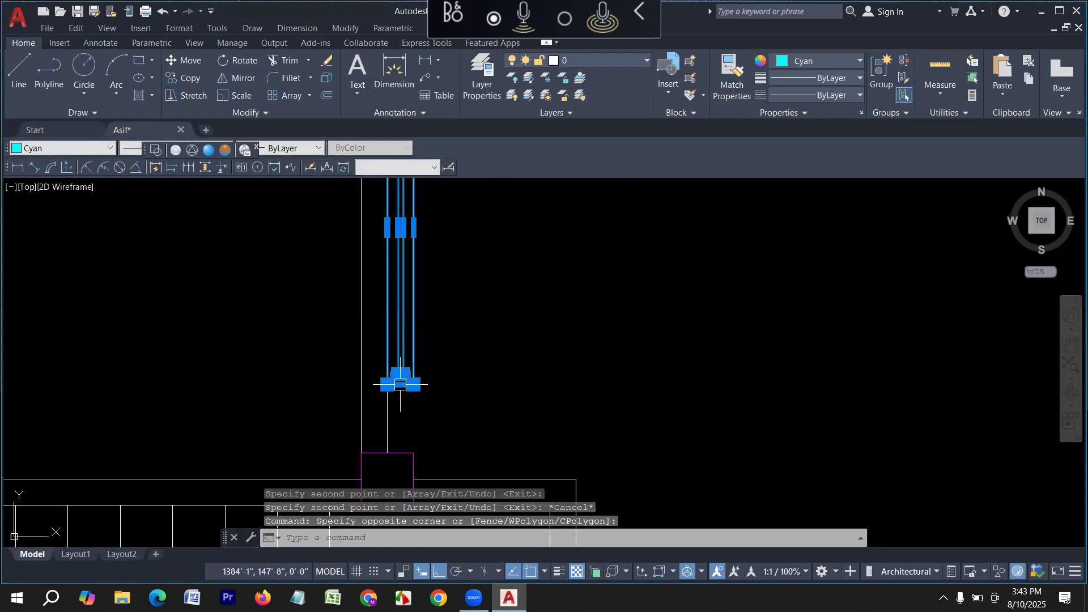
pyautogui.press('Return')
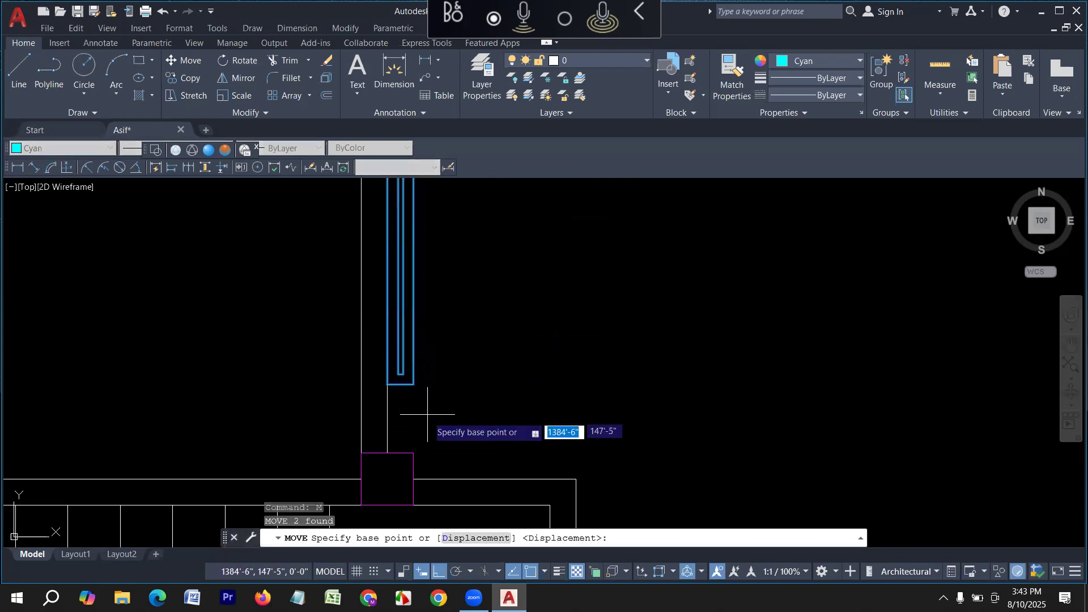
pyautogui.click(416, 383)
pyautogui.click(387, 392)
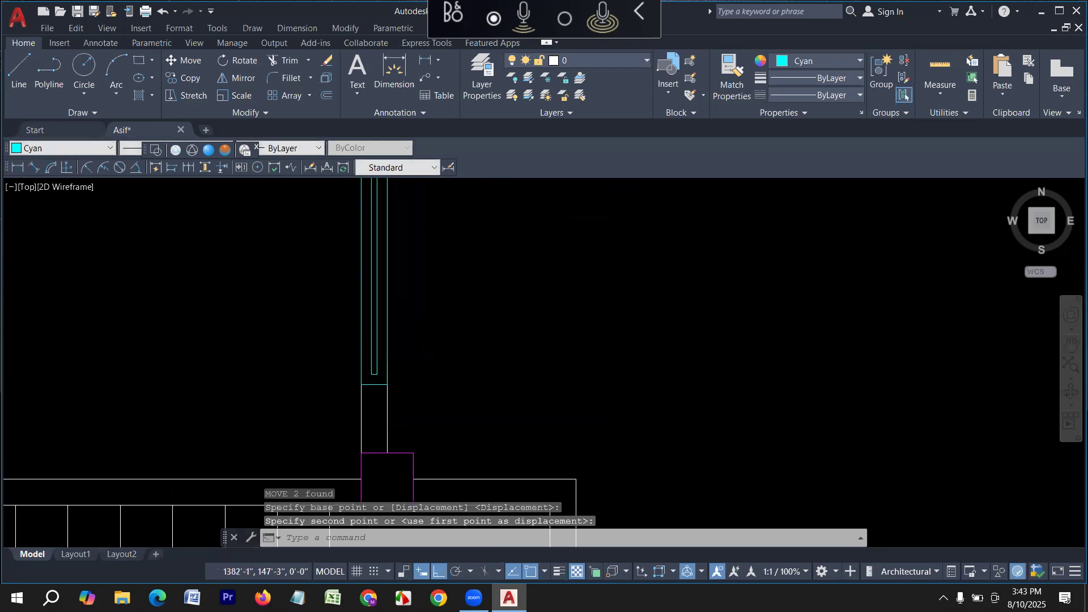
pyautogui.scroll(-5, 386, 400)
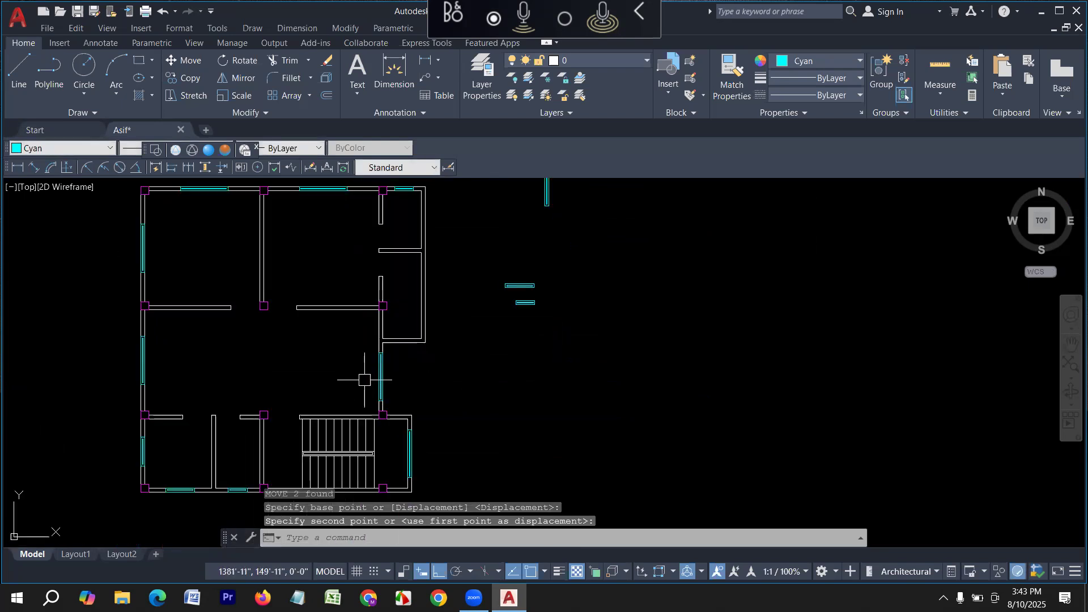
# - Erase the leftover 5', 3' and 2' window symbols beside the plan
pyautogui.scroll(-4, 396, 374)
pyautogui.scroll(2, 444, 369)
pyautogui.click(505, 369)
pyautogui.click(402, 223)
pyautogui.press('Delete')
pyautogui.scroll(3, 341, 385)
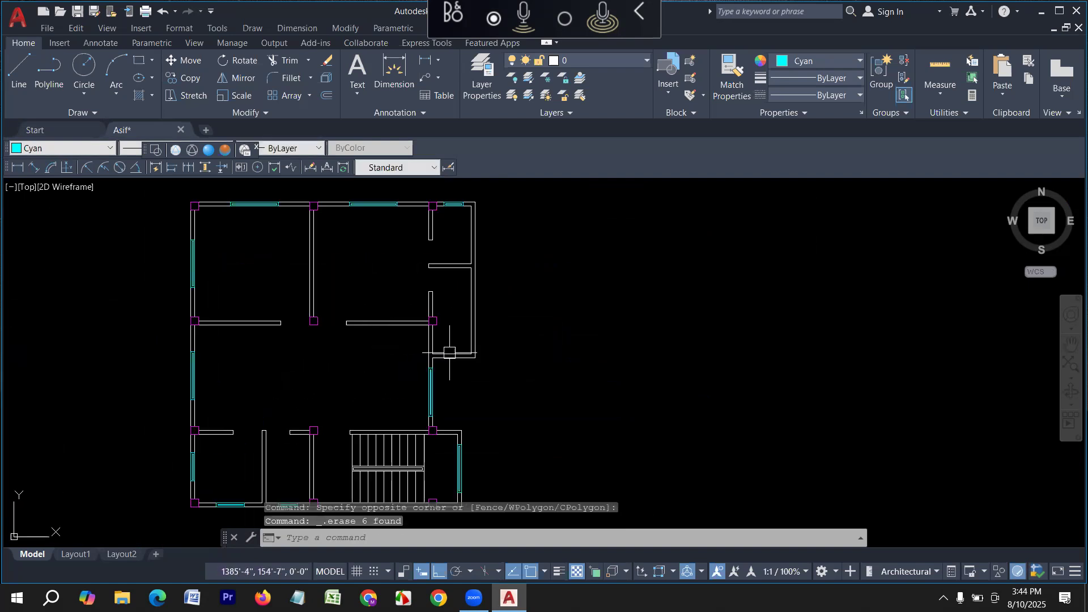